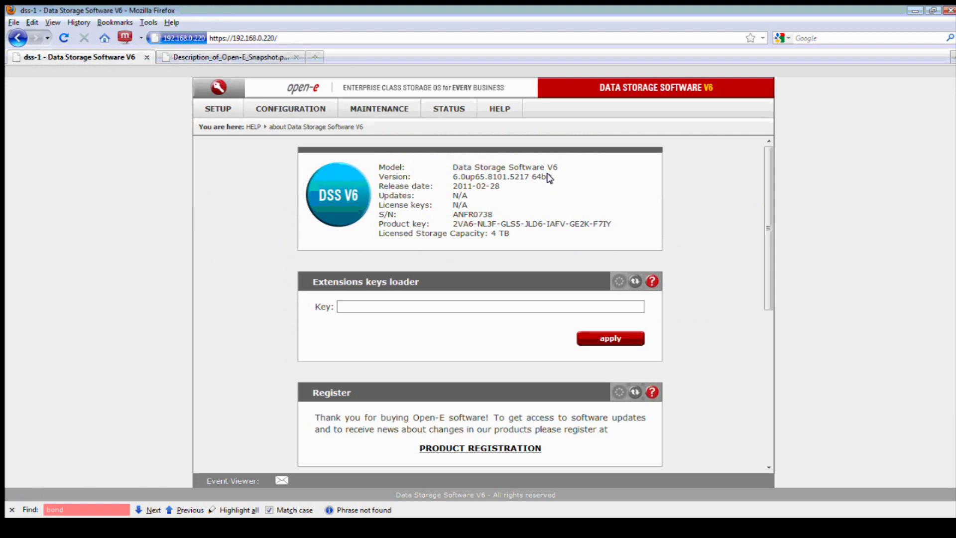
# Go to the Vol. groups page under Configuration > volume manager
pyautogui.click(295, 112)
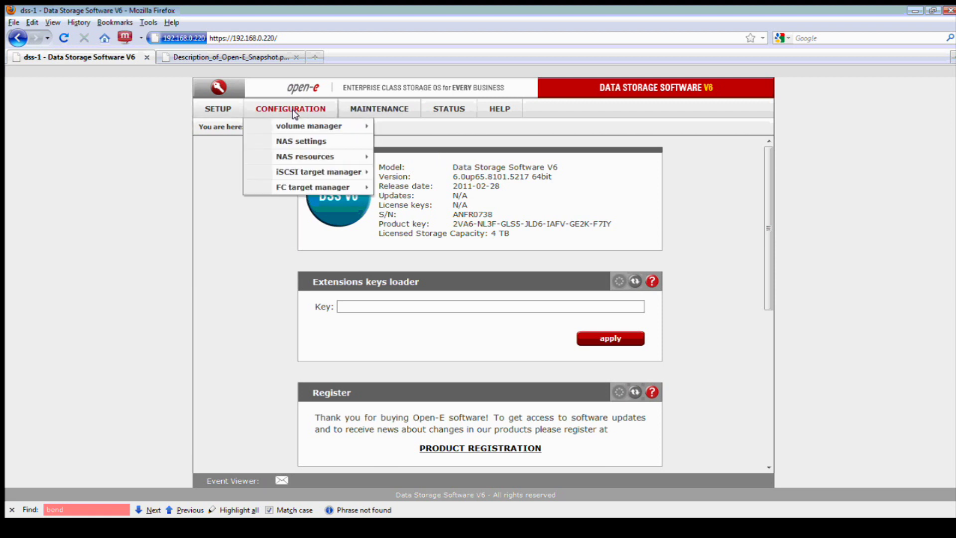
pyautogui.moveTo(299, 126)
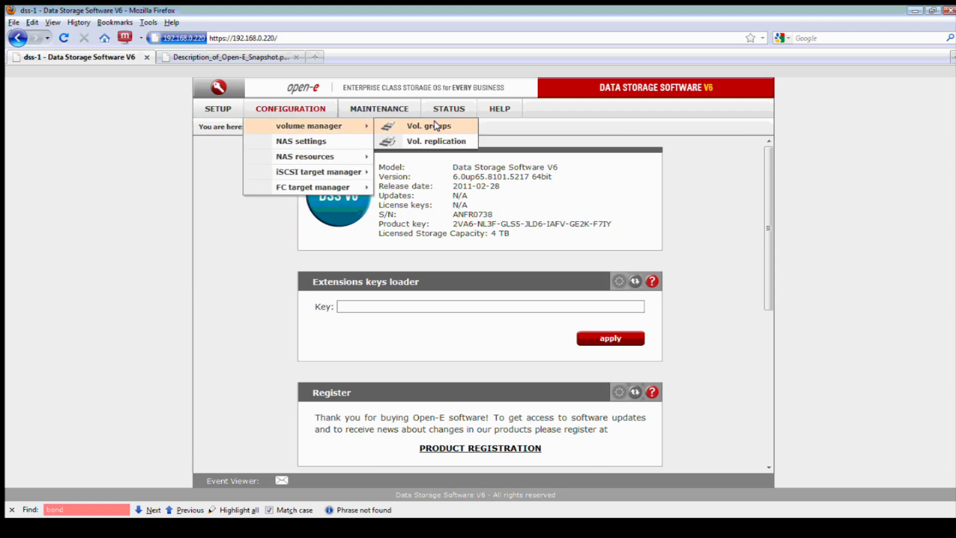
pyautogui.click(451, 125)
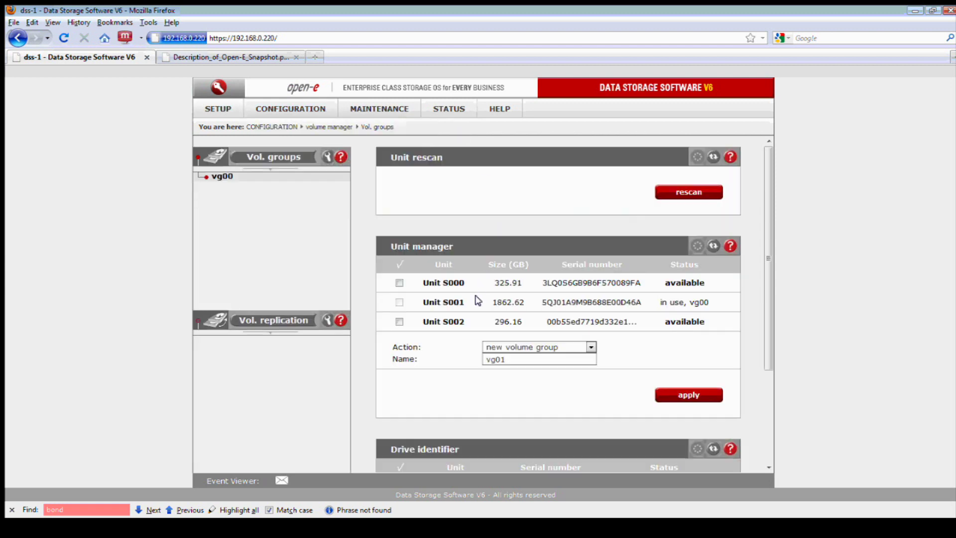
pyautogui.moveTo(468, 301); pyautogui.dragTo(420, 304)
# Open vg00, check the type icons of lv0000–lv0002, and expand the Action list
pyautogui.click(229, 177)
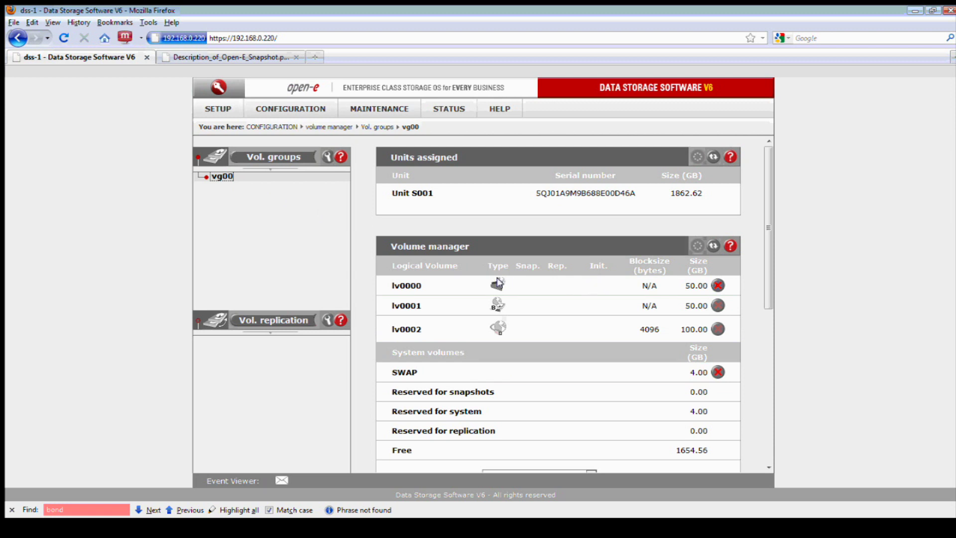
pyautogui.moveTo(499, 282)
pyautogui.moveTo(497, 302)
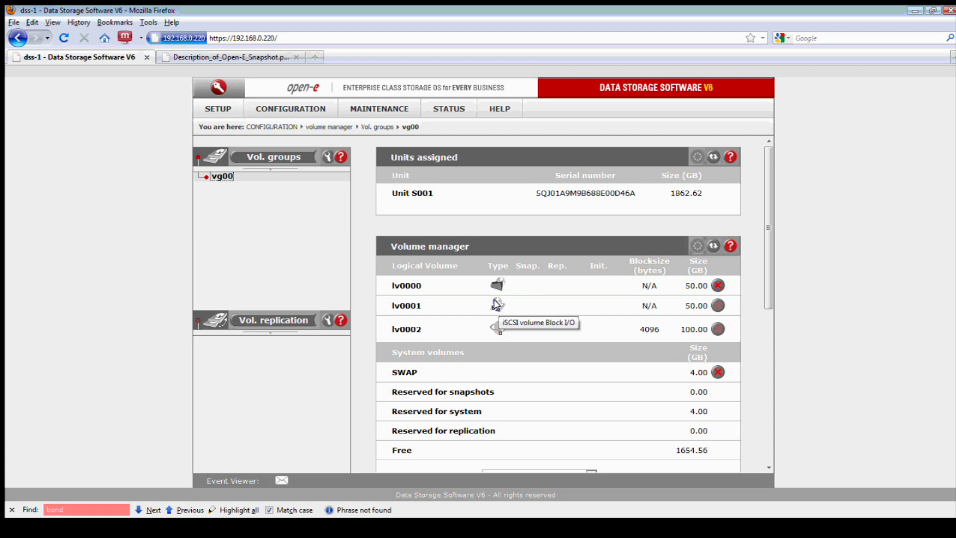
pyautogui.moveTo(497, 327)
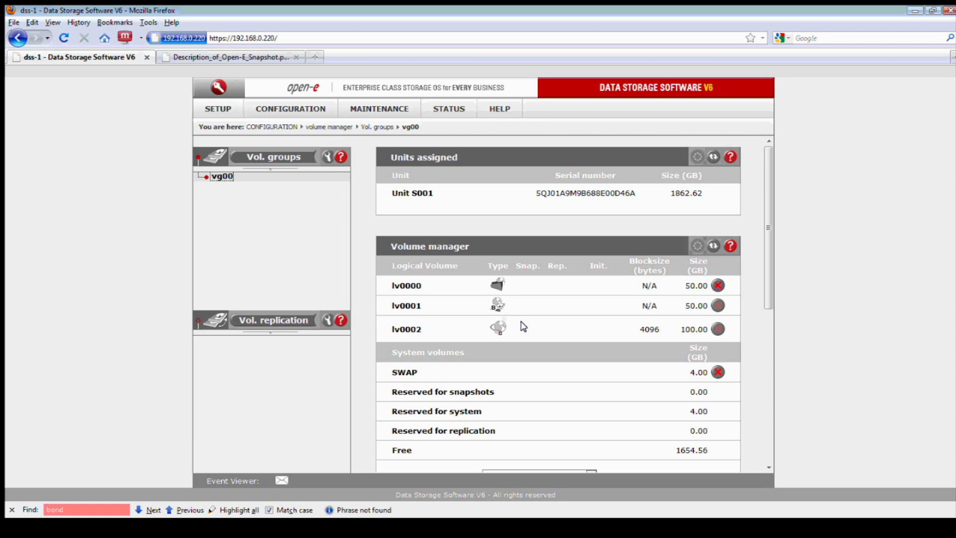
pyautogui.moveTo(767, 226); pyautogui.dragTo(767, 344)
pyautogui.click(591, 266)
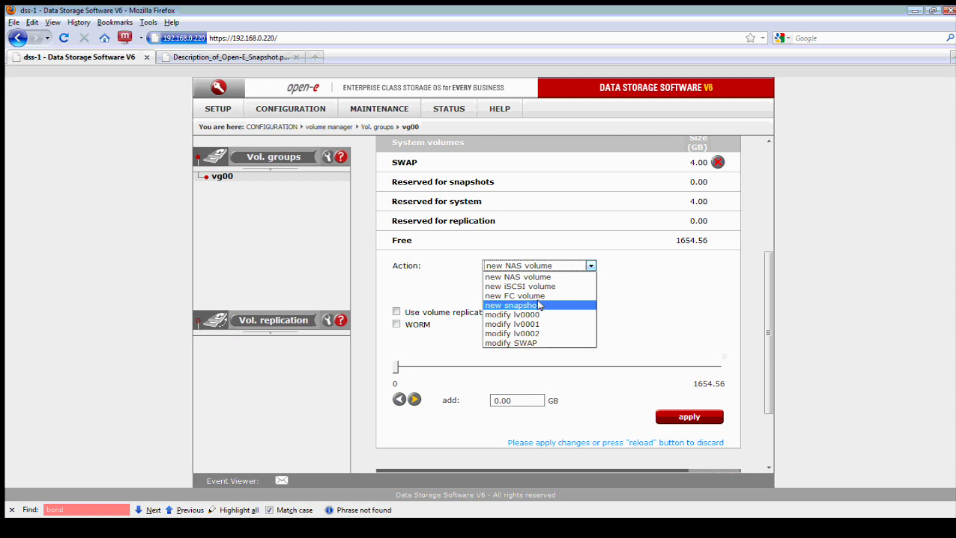
# Choose 'new snapshot' as the action for volume group vg00
pyautogui.click(604, 287)
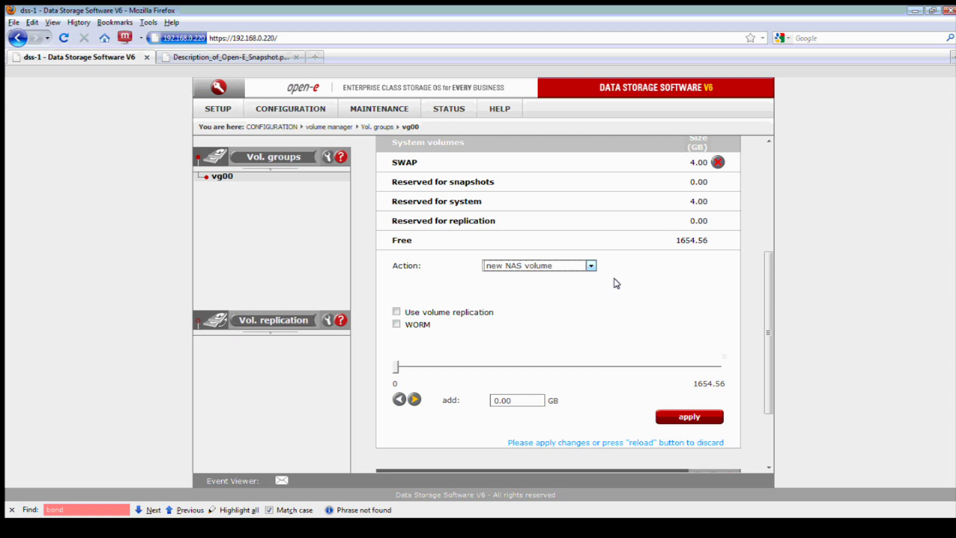
pyautogui.scroll(3, 614, 283)
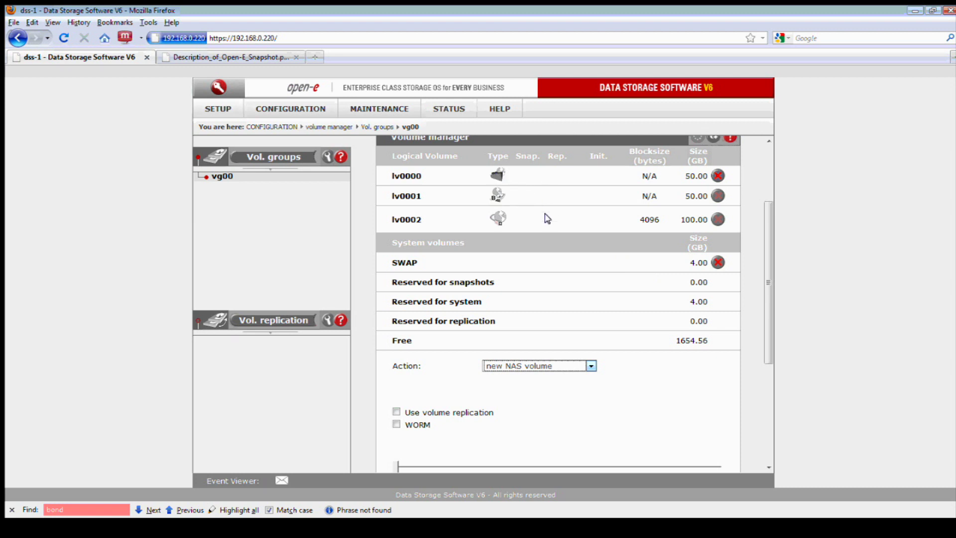
pyautogui.scroll(-3, 591, 266)
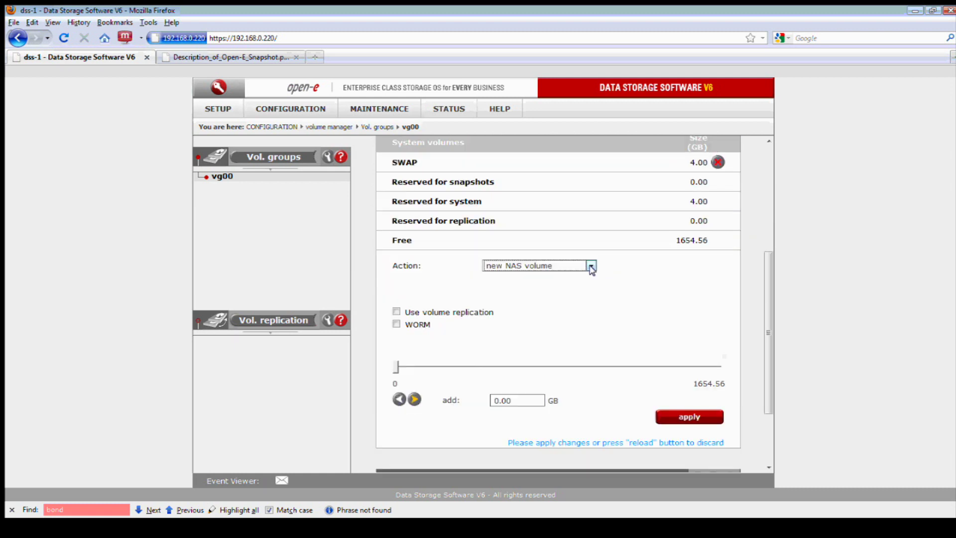
pyautogui.click(591, 266)
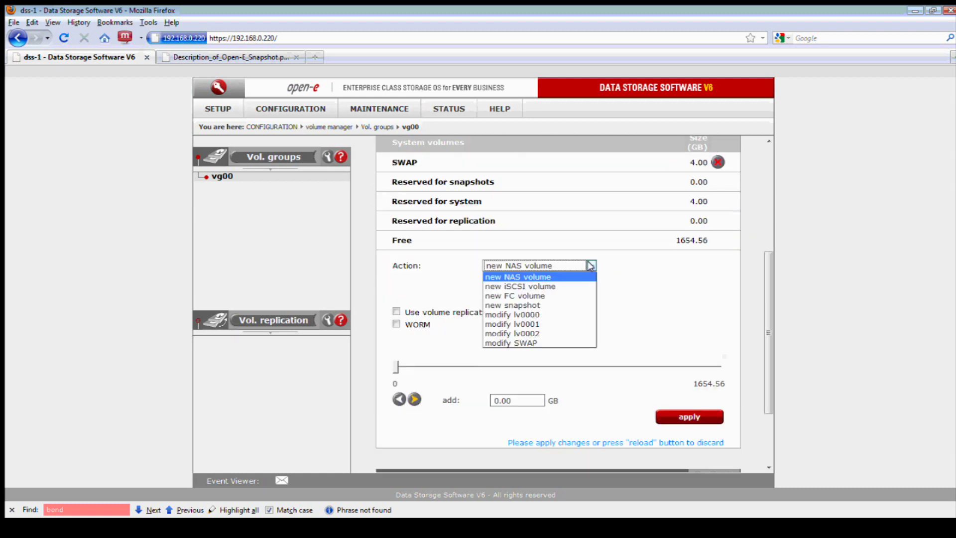
pyautogui.click(556, 303)
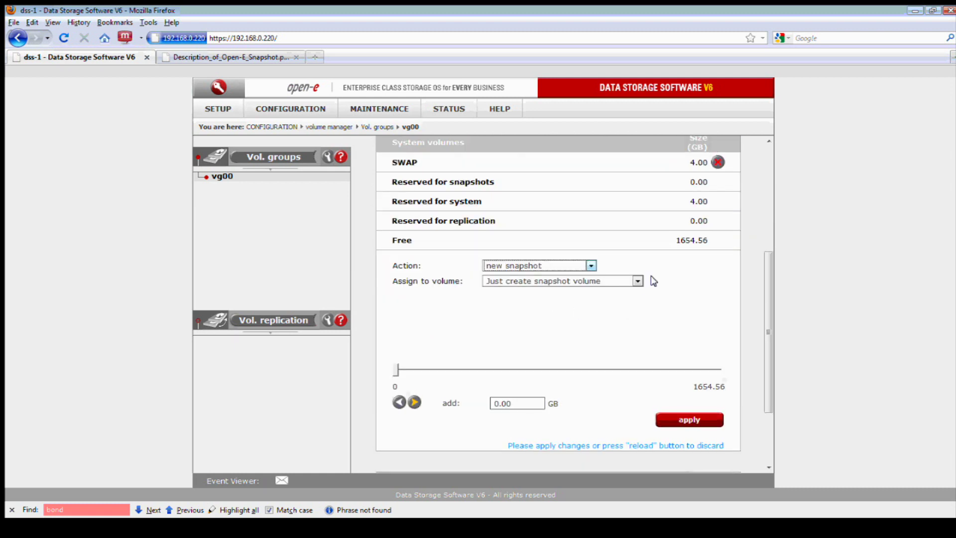
pyautogui.scroll(3, 652, 280)
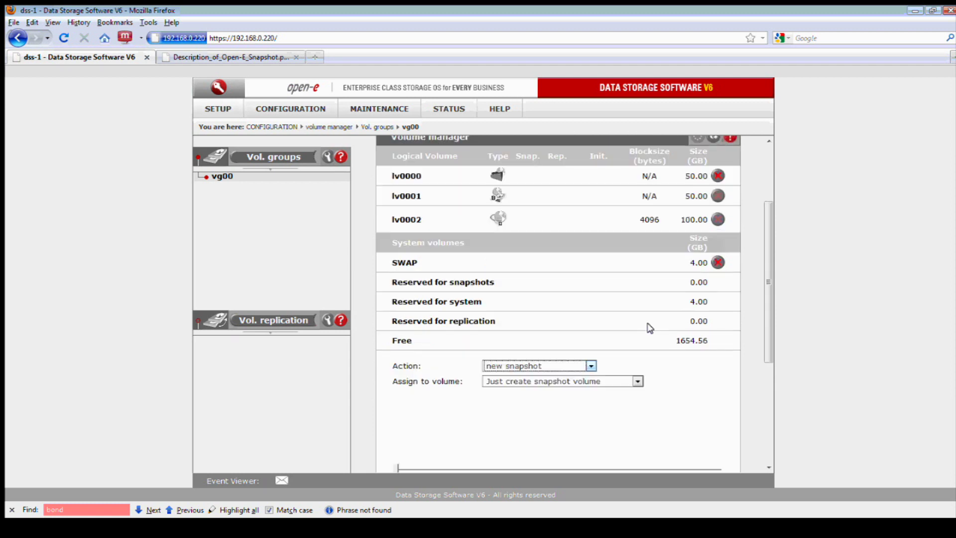
pyautogui.scroll(-4, 650, 329)
pyautogui.scroll(-2, 650, 329)
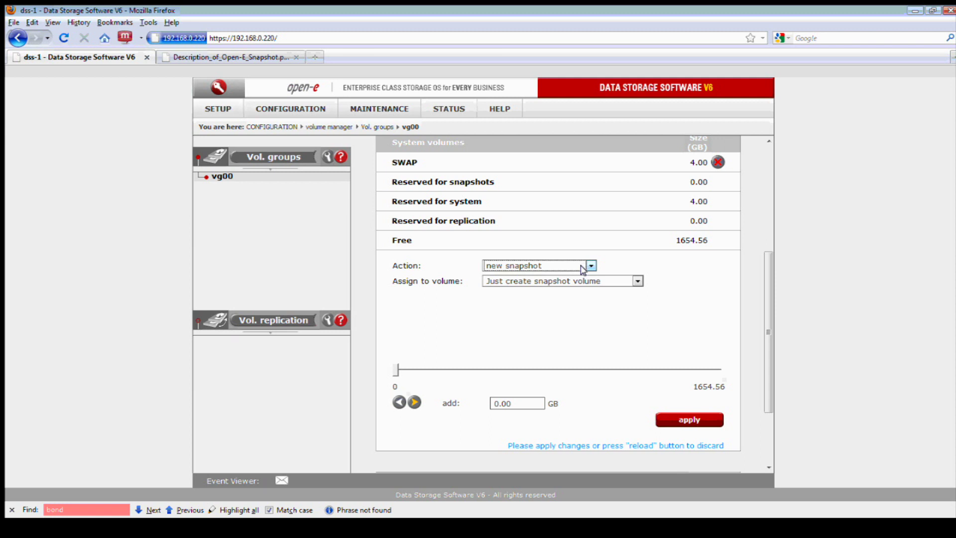
# Assign the snapshot to lv0000 with a size of 5 GB and apply
pyautogui.click(589, 281)
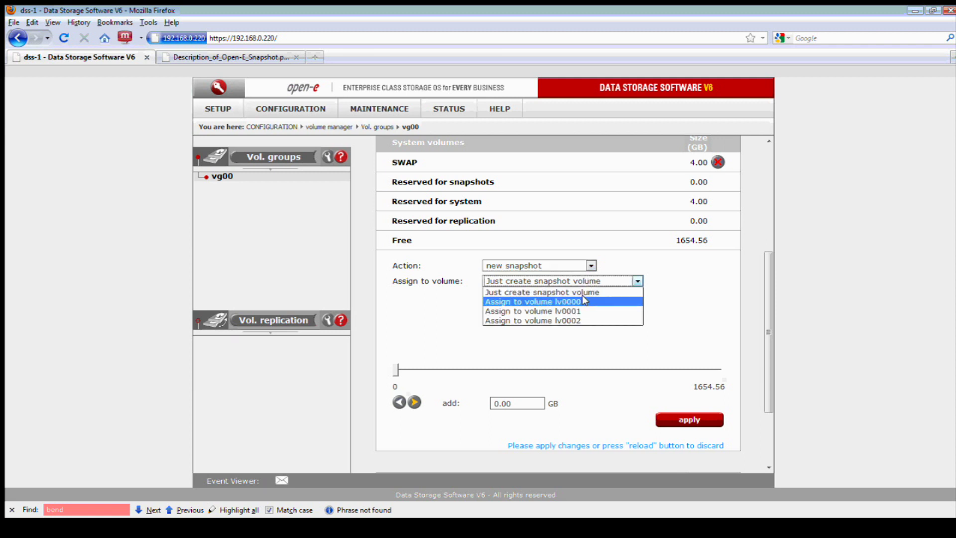
pyautogui.click(585, 301)
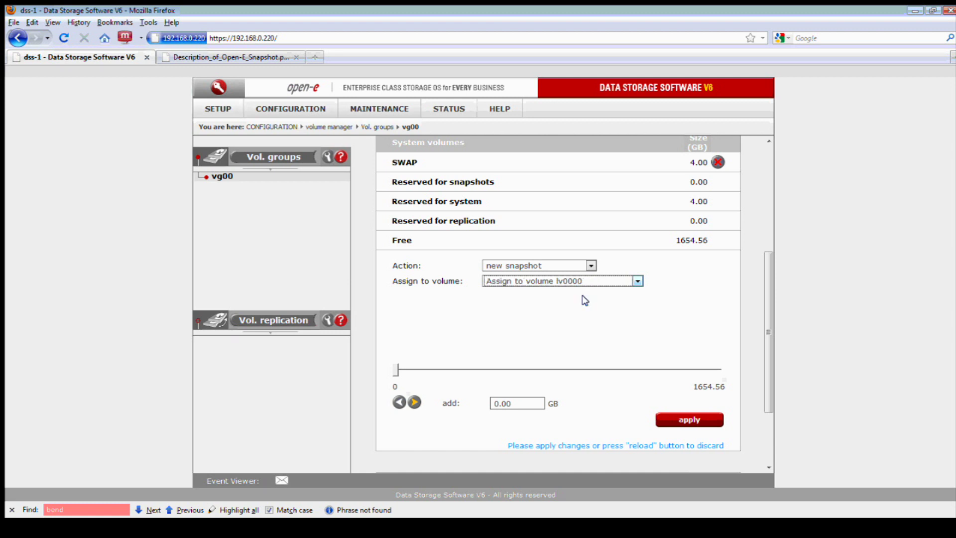
pyautogui.scroll(-2, 583, 309)
pyautogui.moveTo(527, 354); pyautogui.dragTo(455, 353)
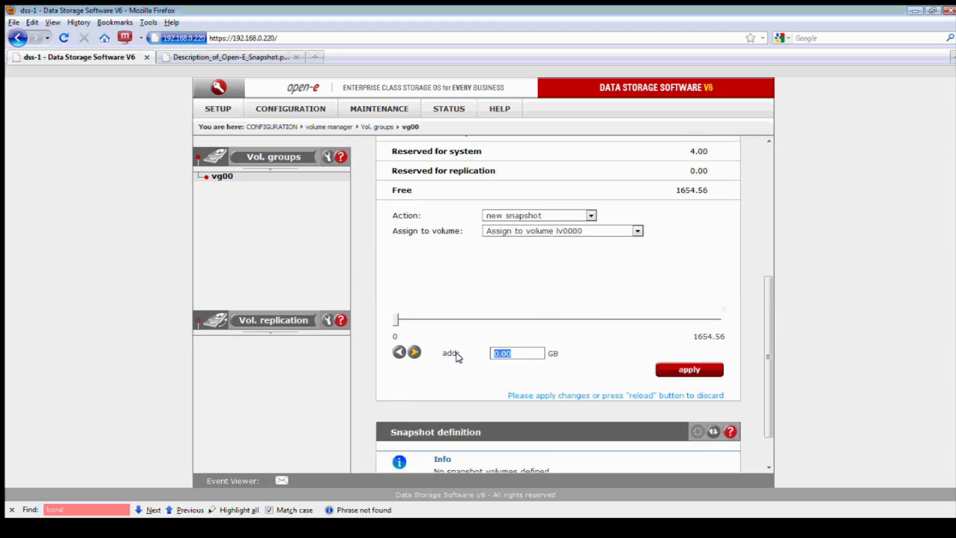
pyautogui.write('5')
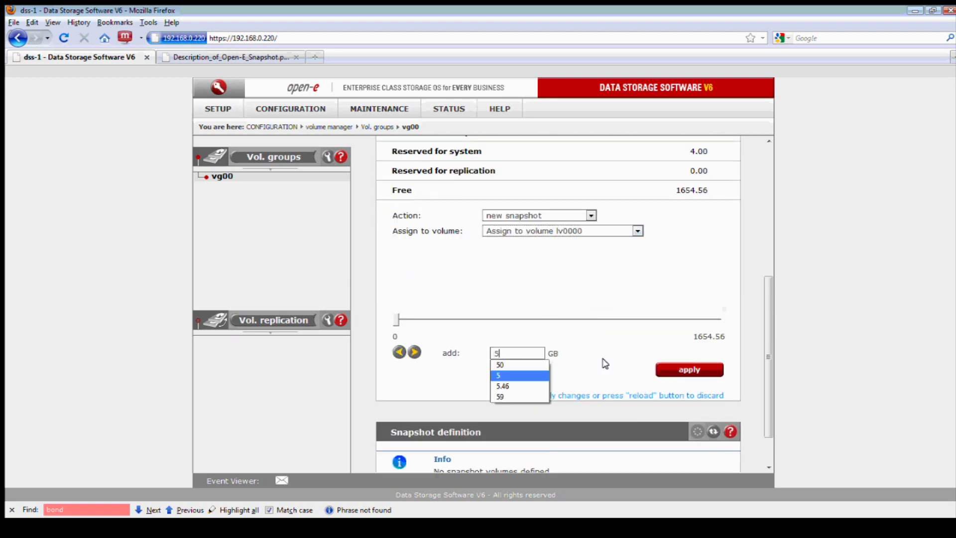
pyautogui.click(603, 363)
pyautogui.click(674, 371)
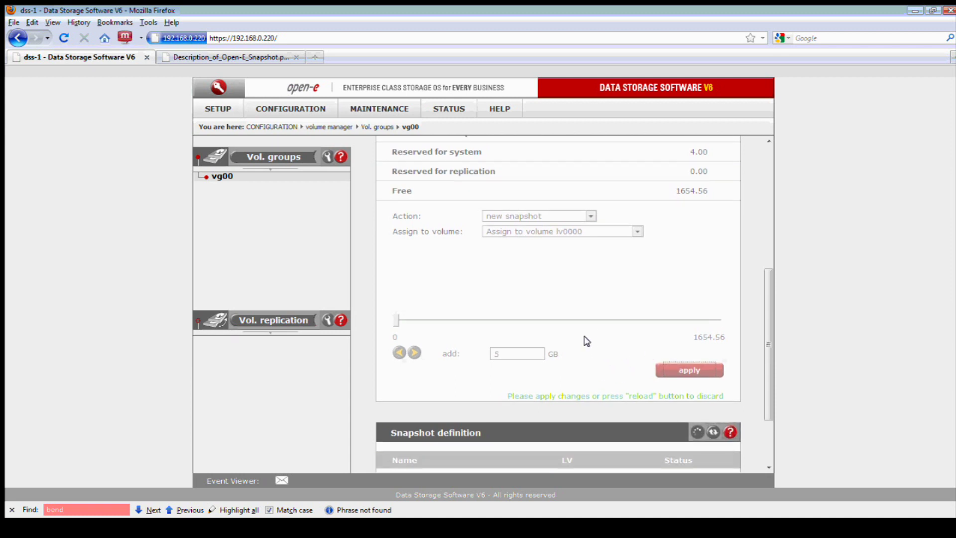
pyautogui.scroll(2, 586, 341)
# Check that the 5.00 GB snap00000 is listed and that lv0000 is flagged as snapshotted
pyautogui.scroll(3, 586, 341)
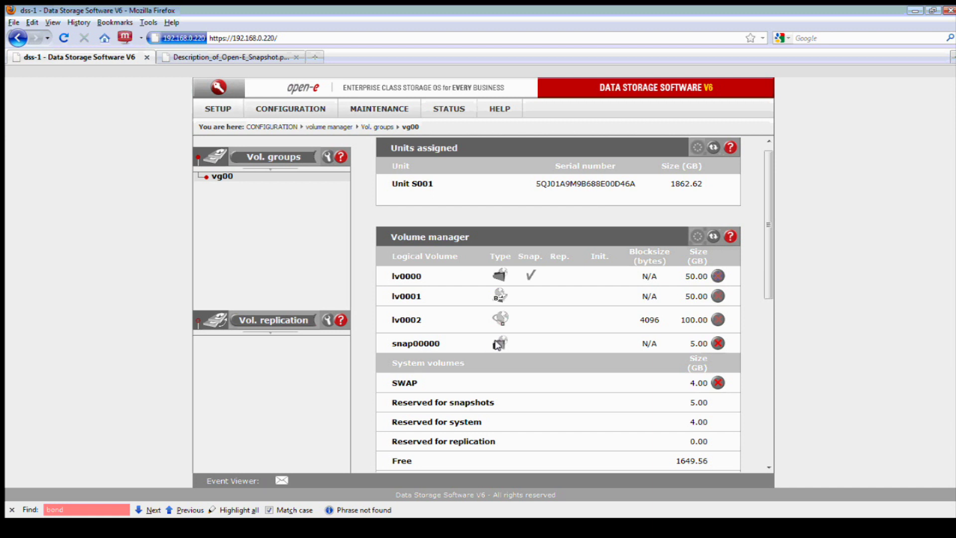
pyautogui.moveTo(496, 345)
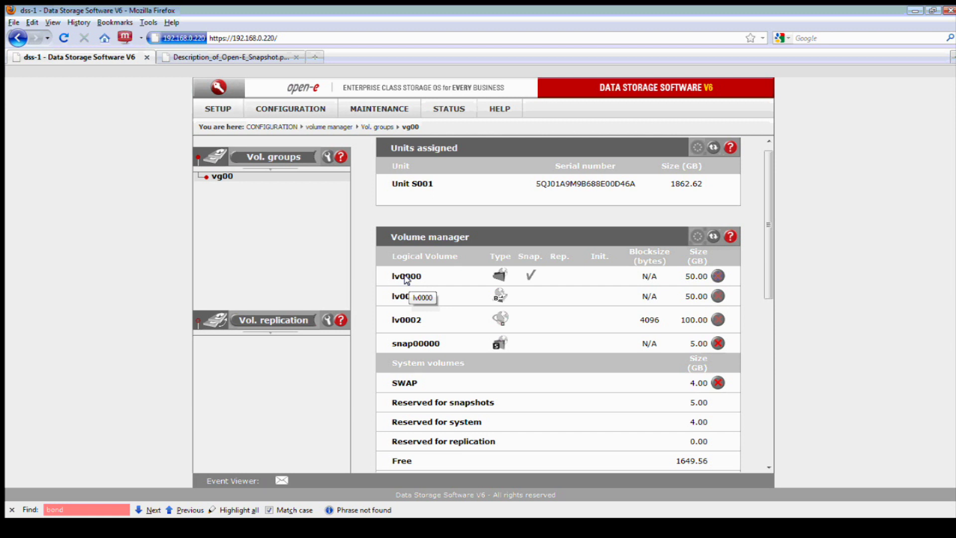
pyautogui.scroll(-2, 538, 303)
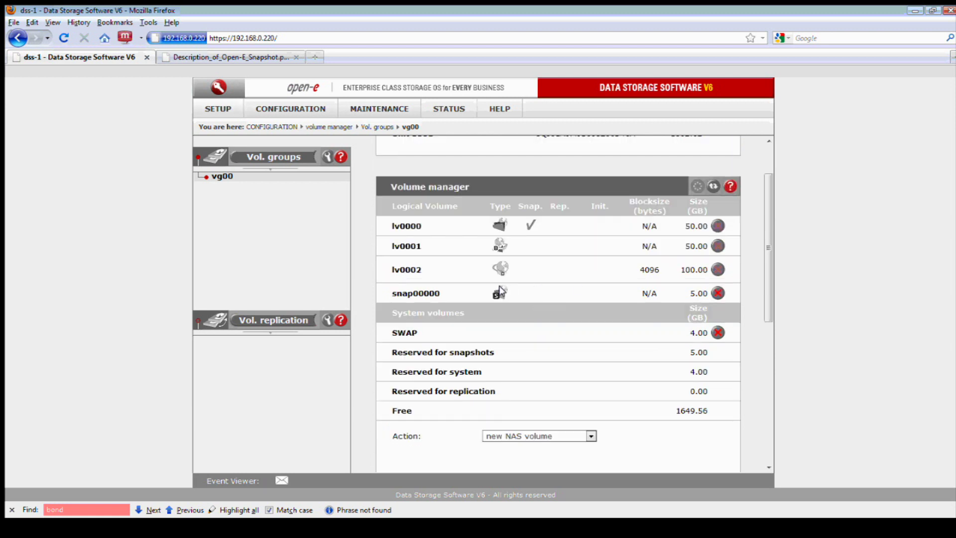
pyautogui.scroll(-2, 502, 289)
pyautogui.scroll(-4, 517, 269)
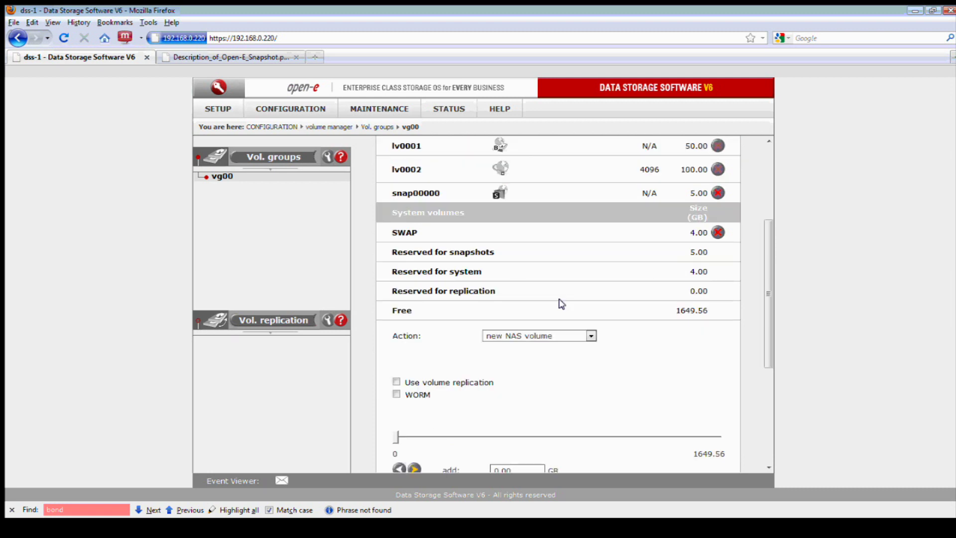
# Enlarge snap00000 by 2 GB, bringing it to 7.00 GB
pyautogui.click(587, 286)
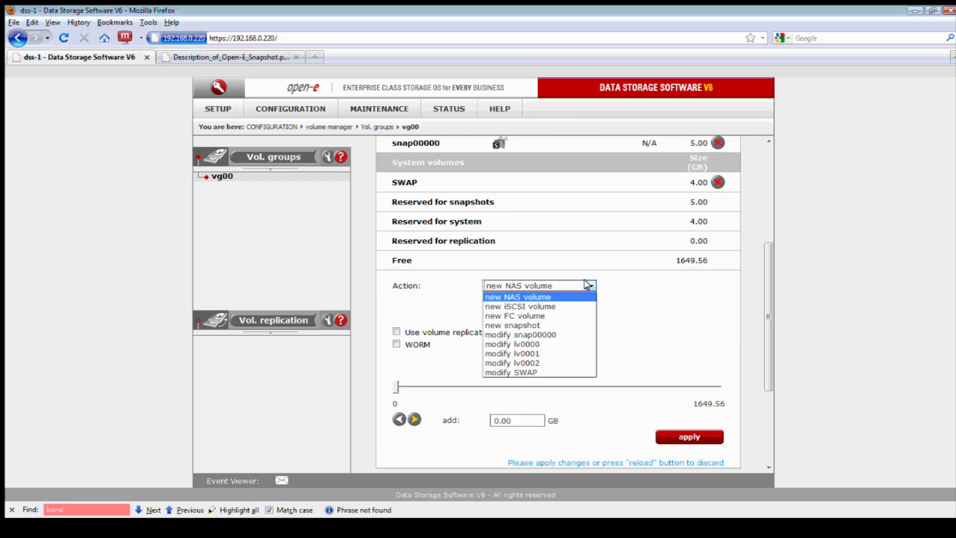
pyautogui.click(549, 334)
pyautogui.moveTo(512, 408); pyautogui.dragTo(480, 409)
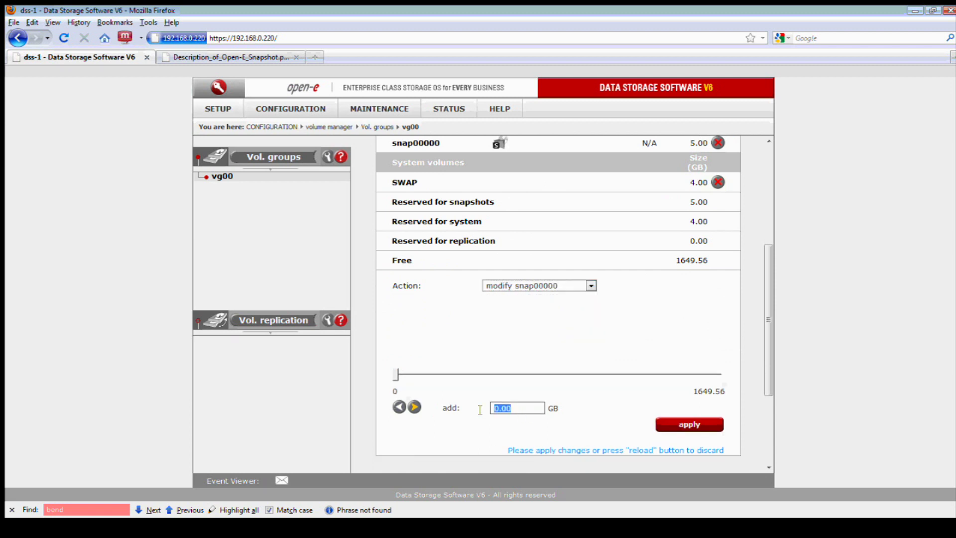
pyautogui.write('2')
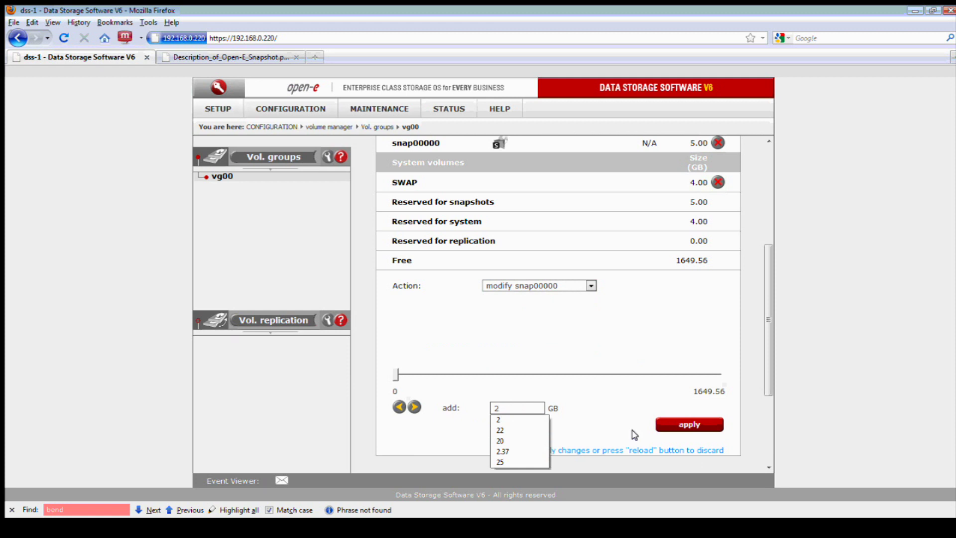
pyautogui.click(618, 424)
pyautogui.click(665, 425)
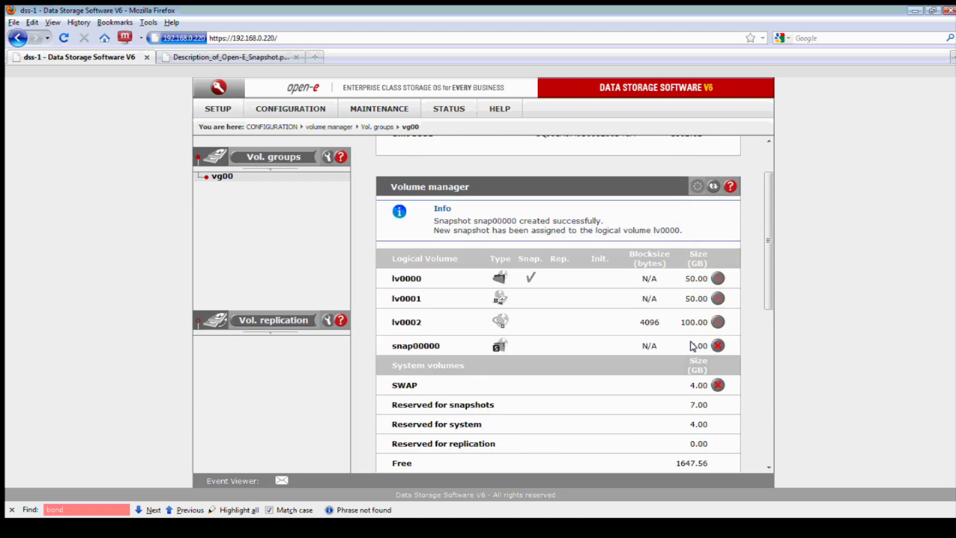
# Review the volumes snap00000 can be assigned to, keeping it on lv0000
pyautogui.scroll(-2, 714, 344)
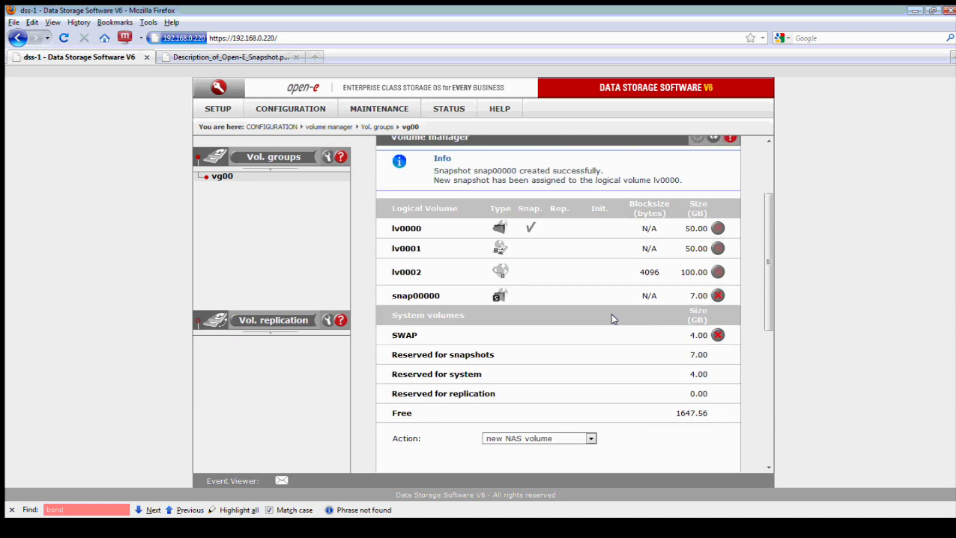
pyautogui.scroll(-5, 573, 314)
pyautogui.scroll(-3, 590, 315)
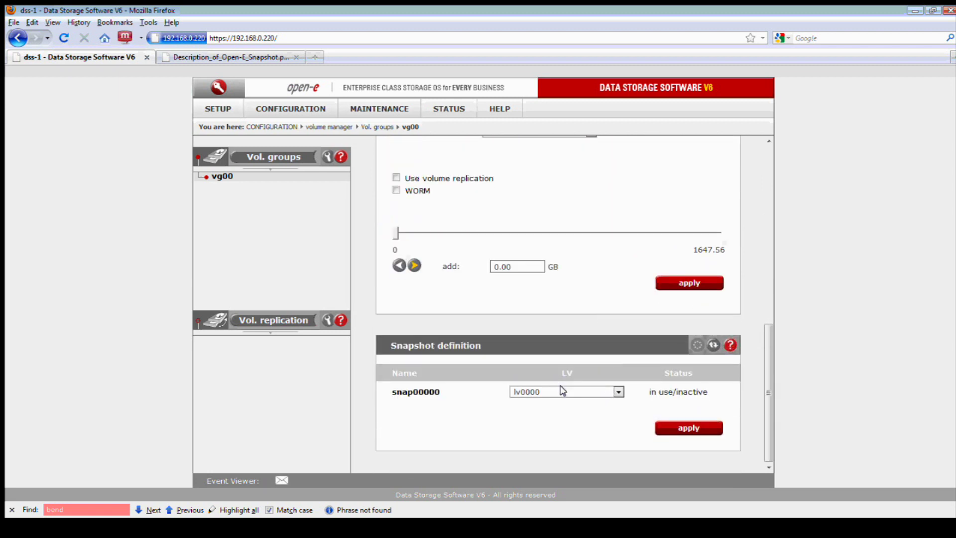
pyautogui.click(612, 393)
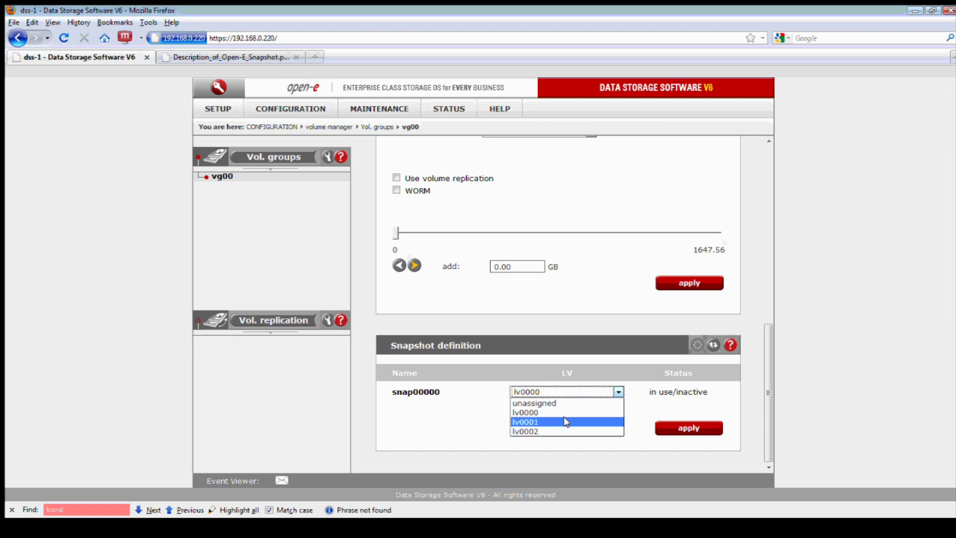
pyautogui.click(585, 377)
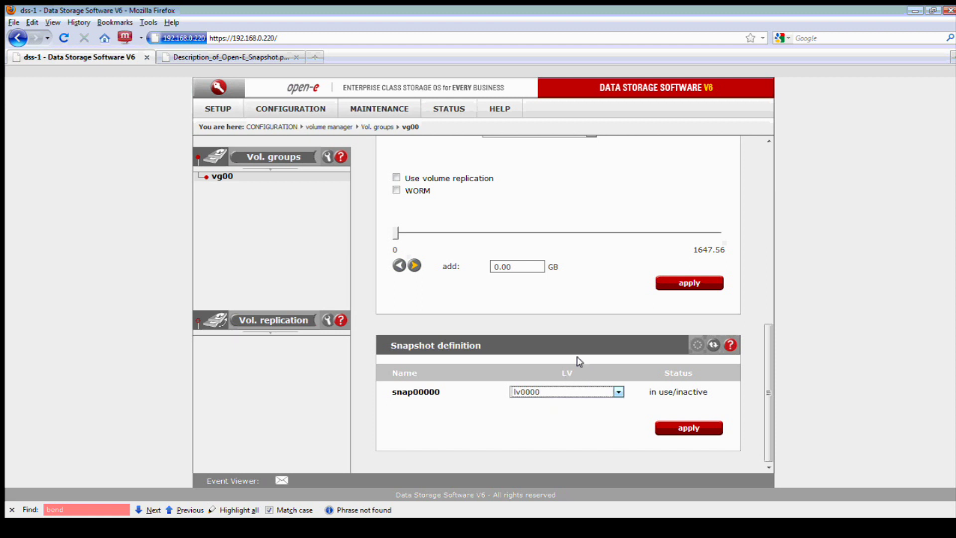
pyautogui.scroll(1, 573, 351)
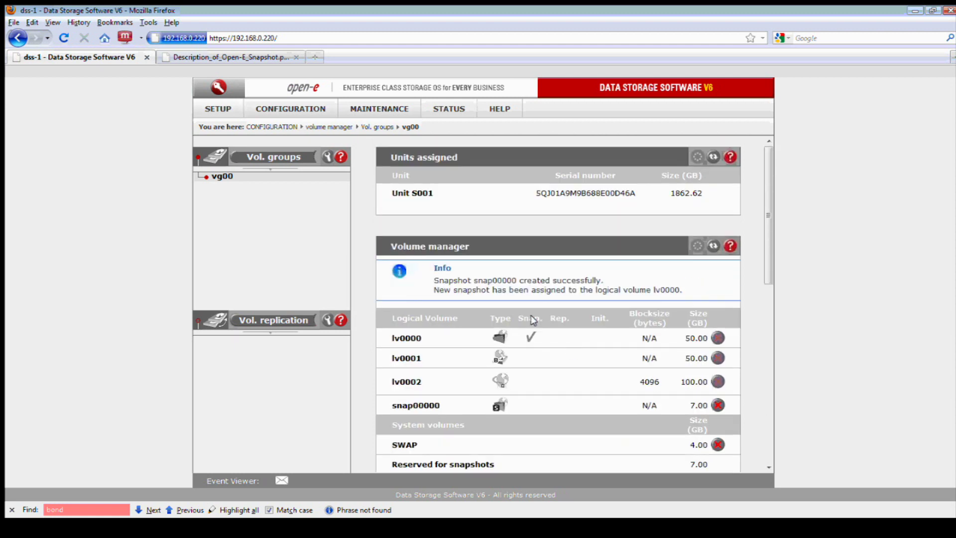
# Attempt to create share Snapbackup with specified path snap00000 under NAS resources > Shares
pyautogui.moveTo(281, 109)
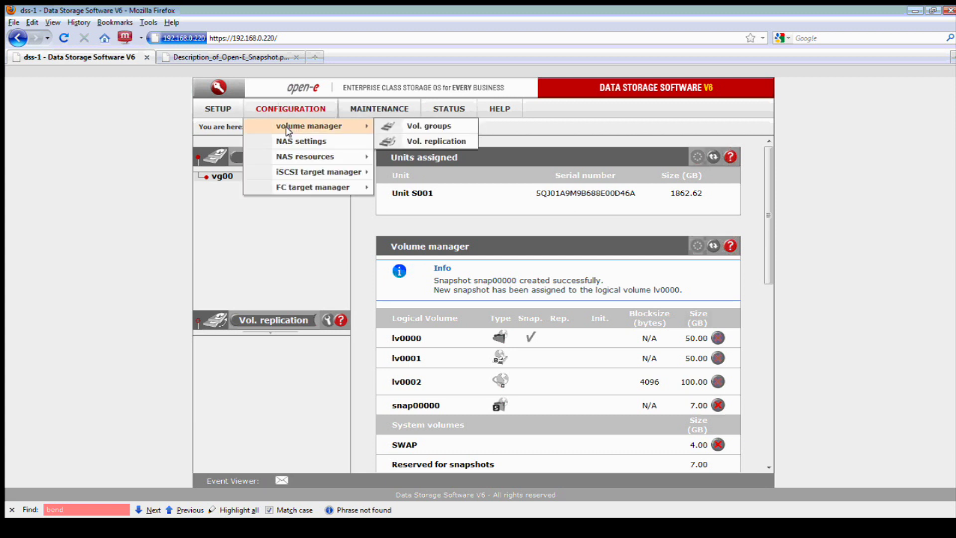
pyautogui.moveTo(305, 156)
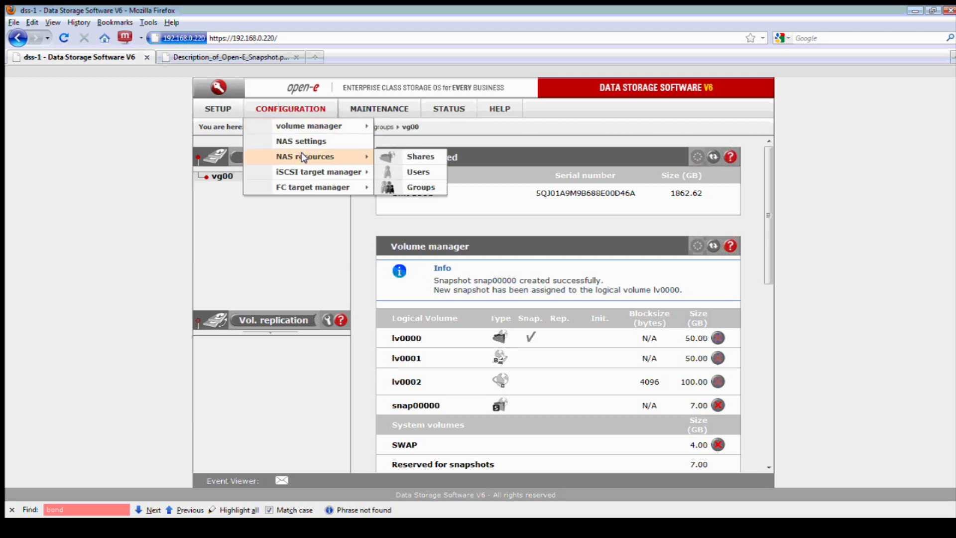
pyautogui.click(394, 158)
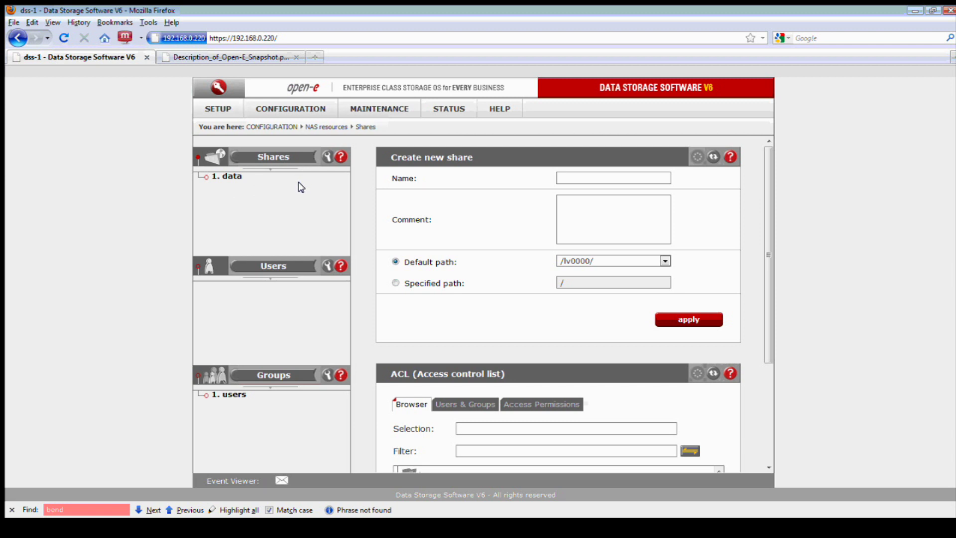
pyautogui.click(580, 178)
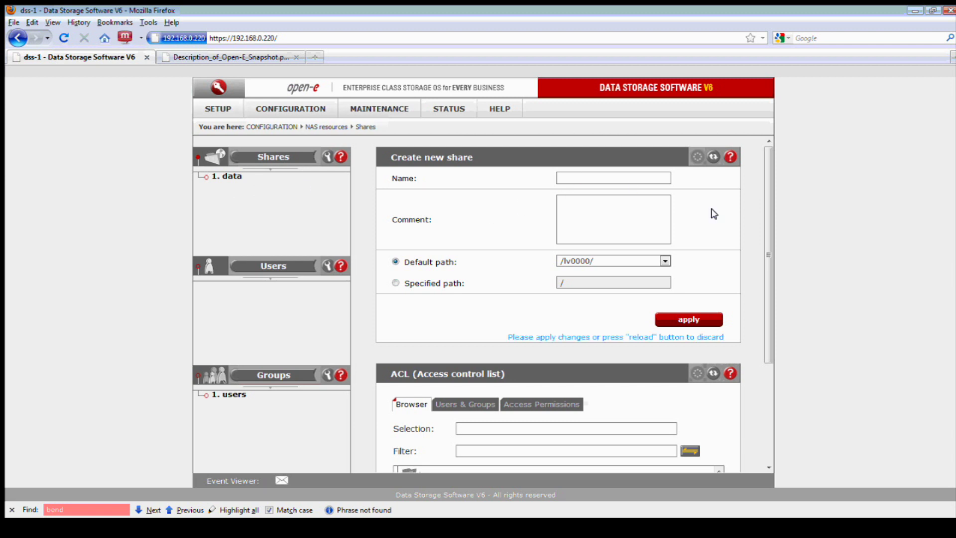
pyautogui.write('Sn')
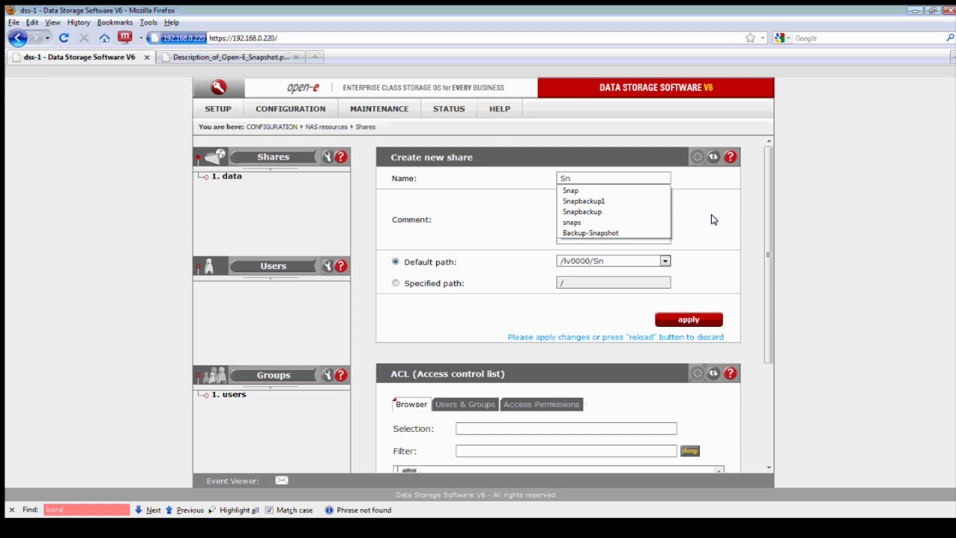
pyautogui.click(623, 212)
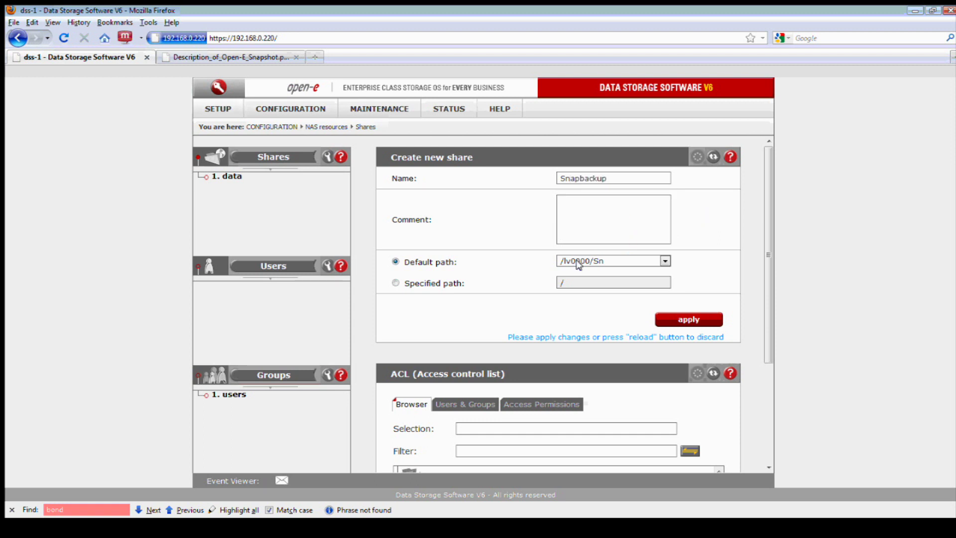
pyautogui.click(440, 281)
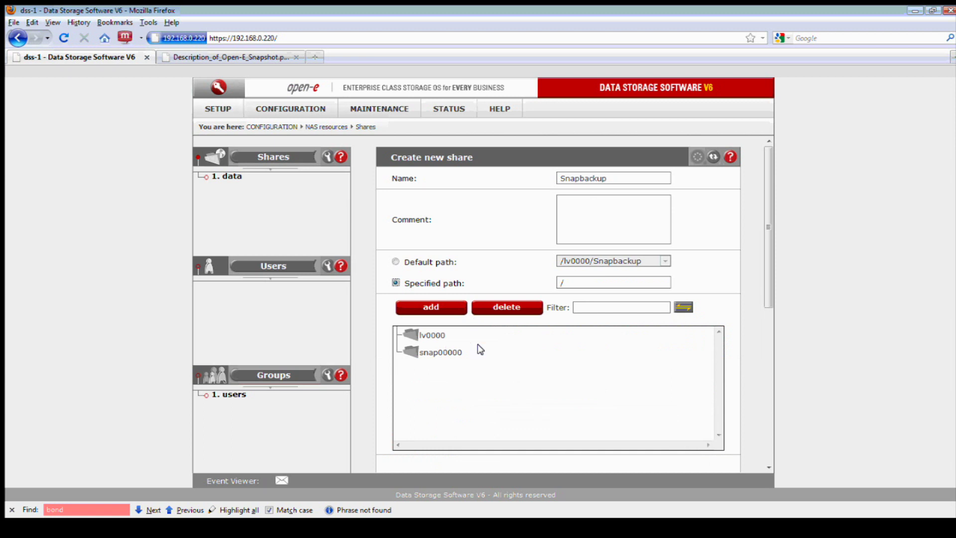
pyautogui.click(451, 354)
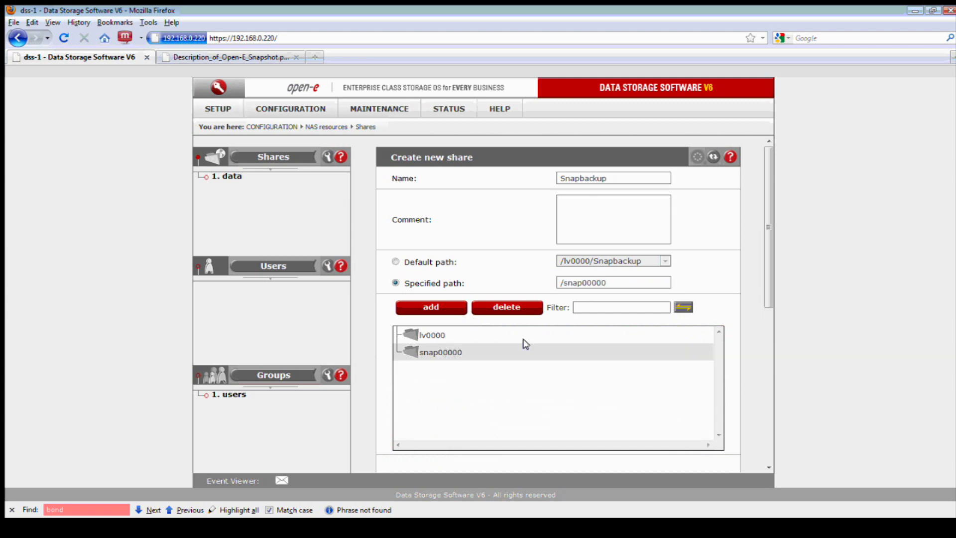
pyautogui.scroll(-3, 620, 368)
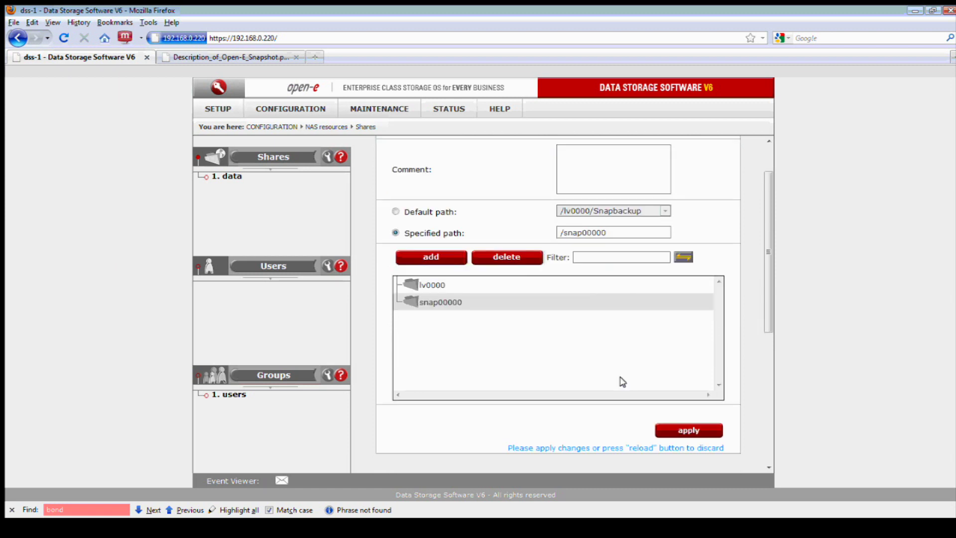
pyautogui.click(687, 380)
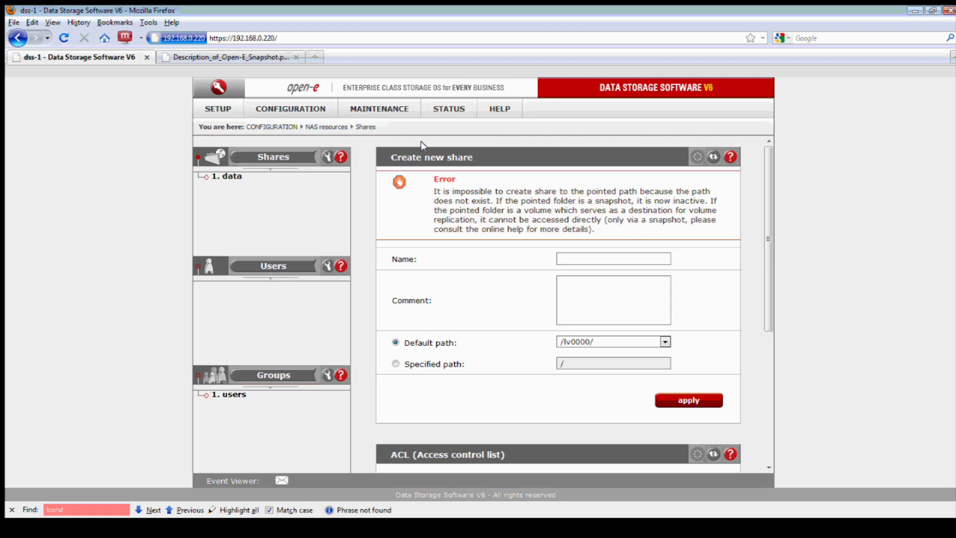
# Start snapshot snap00000 from the Maintenance > snapshot page
pyautogui.moveTo(377, 113)
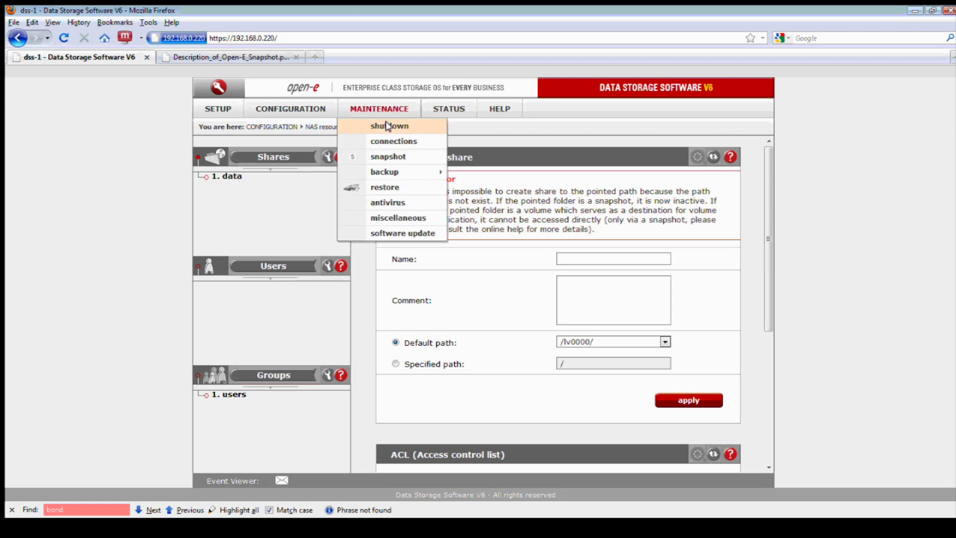
pyautogui.click(388, 153)
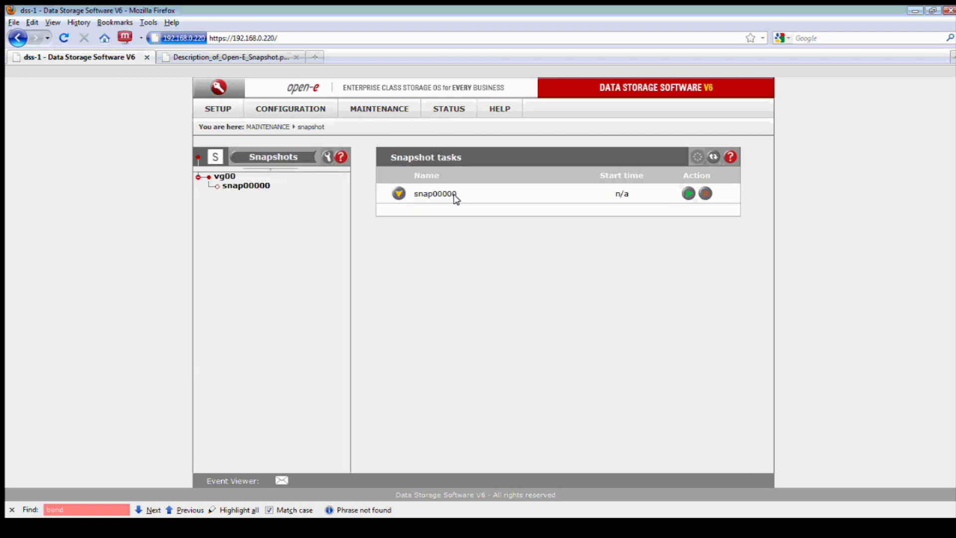
pyautogui.click(396, 194)
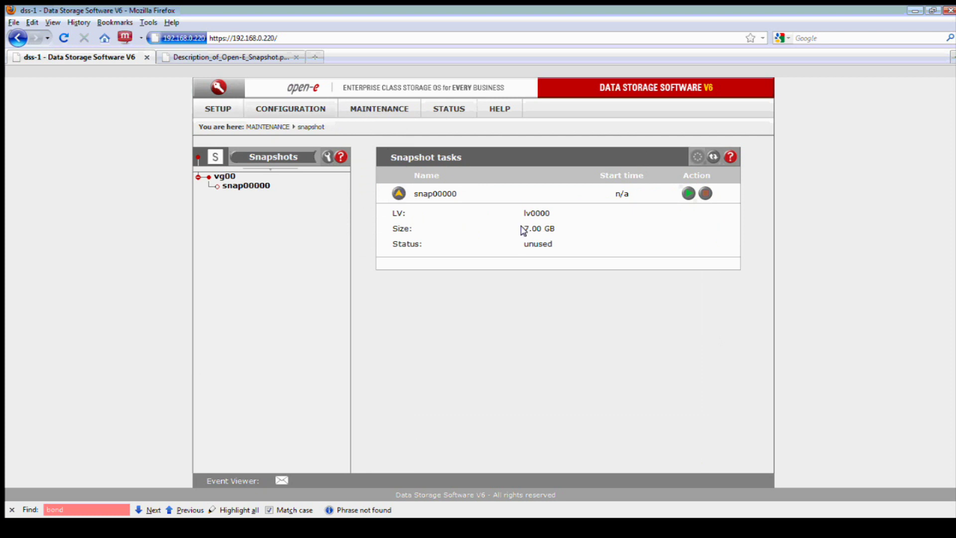
pyautogui.click(689, 193)
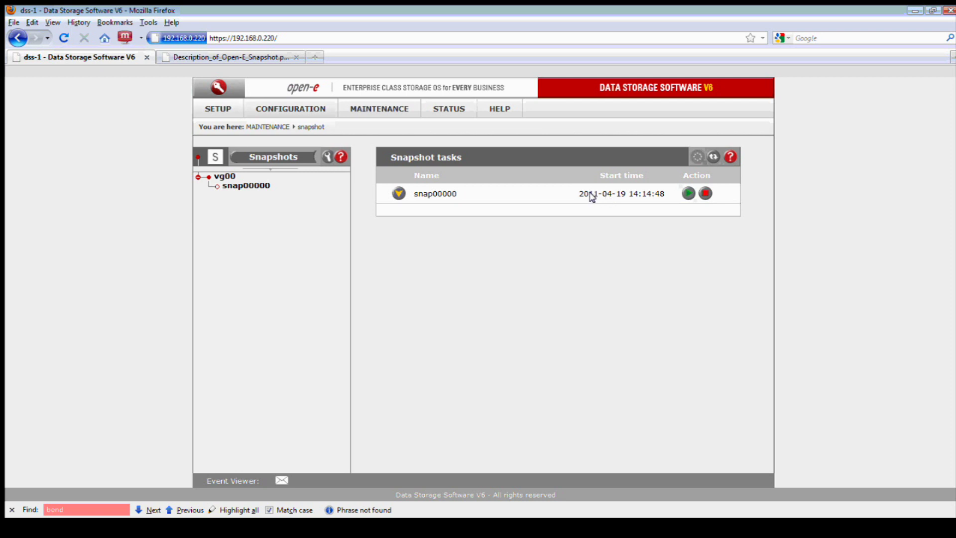
pyautogui.click(297, 108)
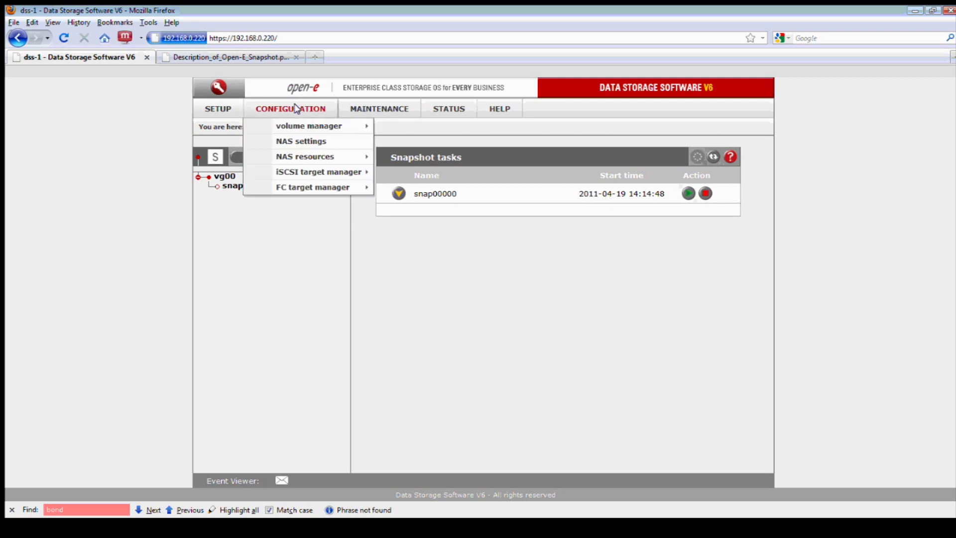
pyautogui.moveTo(325, 155)
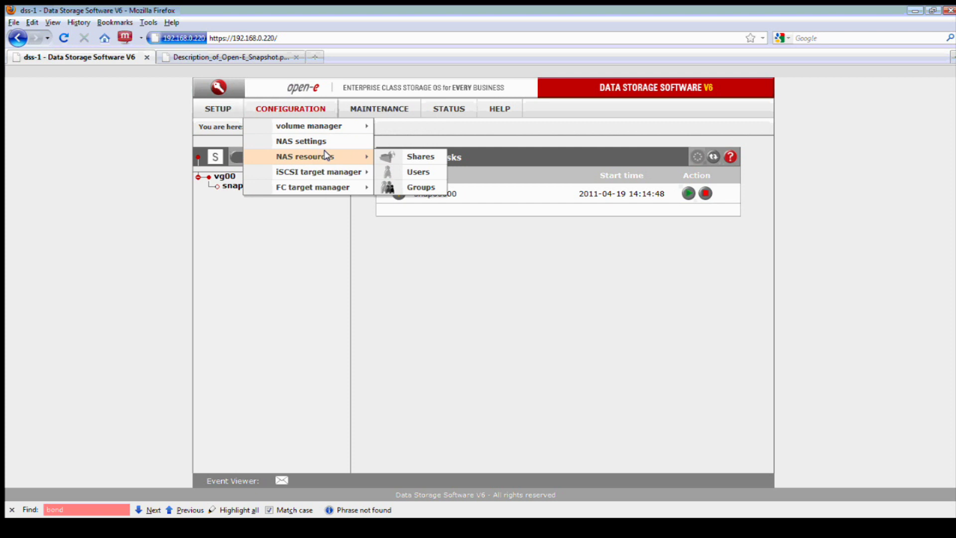
# Create share Snapbackup with specified path snap00000, now that the snapshot is active
pyautogui.click(394, 156)
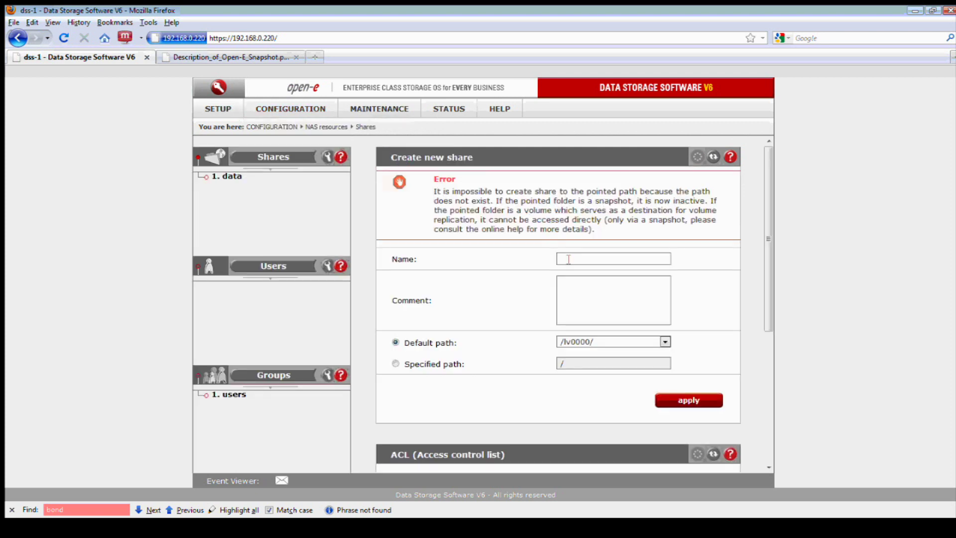
pyautogui.click(713, 157)
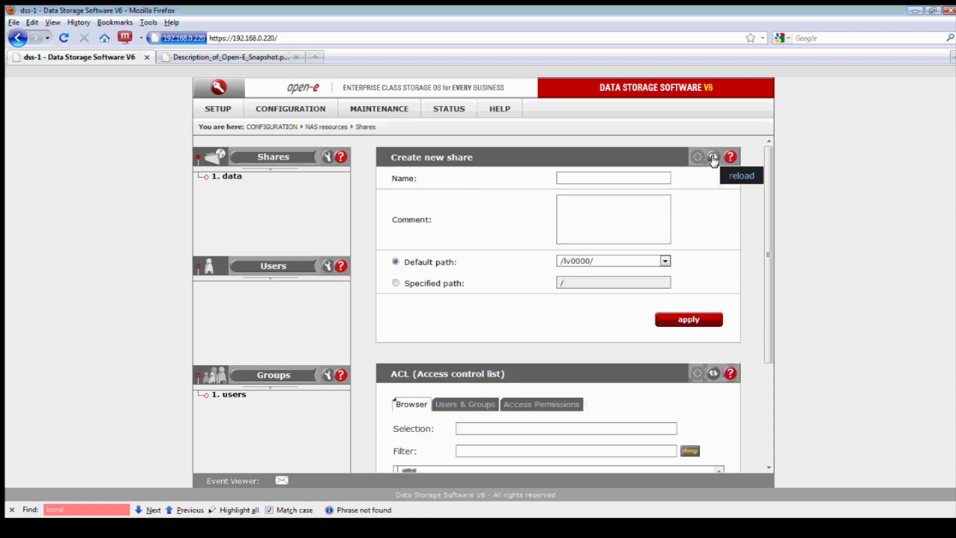
pyautogui.click(584, 177)
pyautogui.click(583, 176)
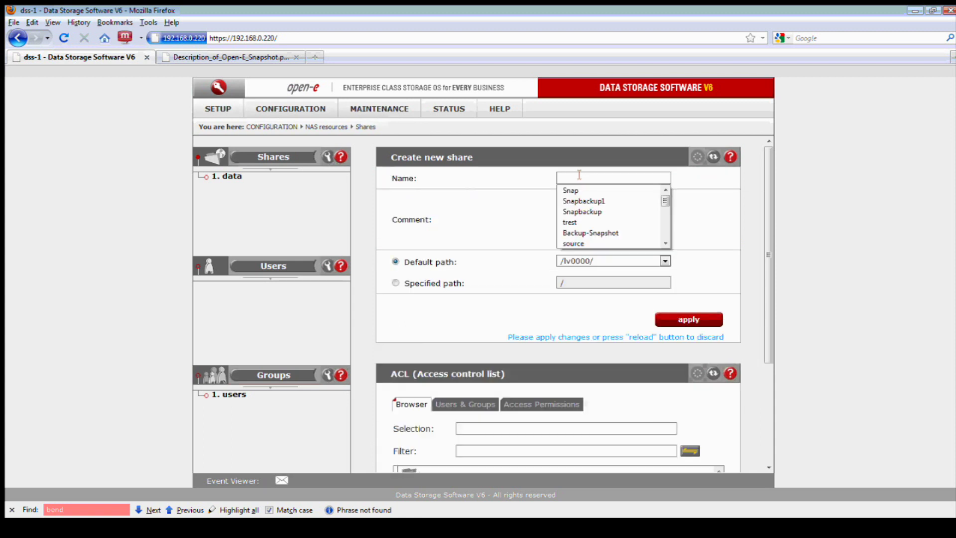
pyautogui.click(590, 211)
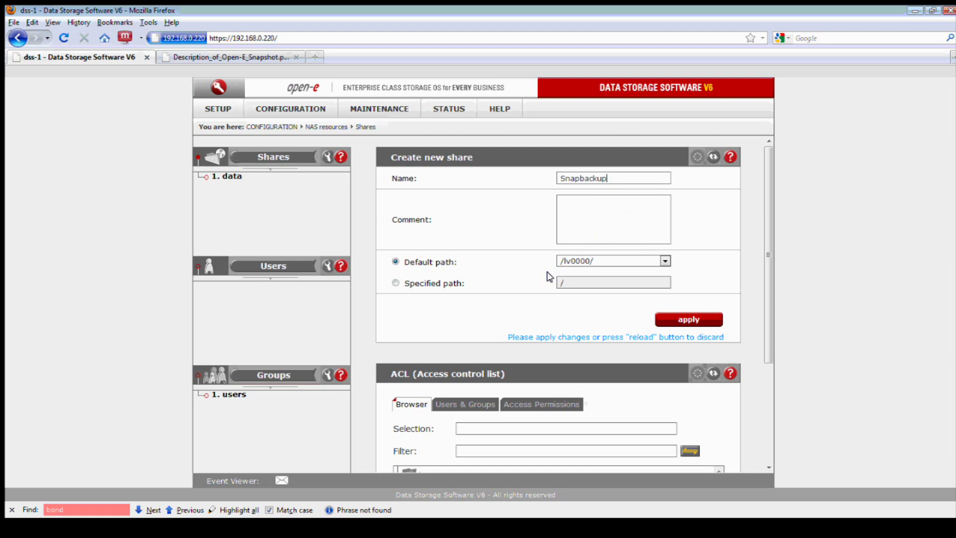
pyautogui.click(431, 282)
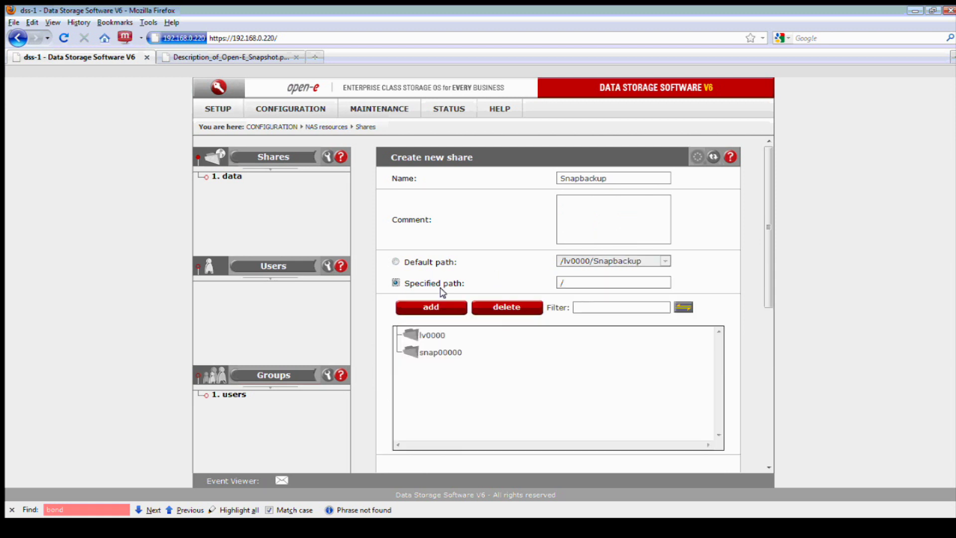
pyautogui.click(449, 352)
pyautogui.scroll(-2, 492, 348)
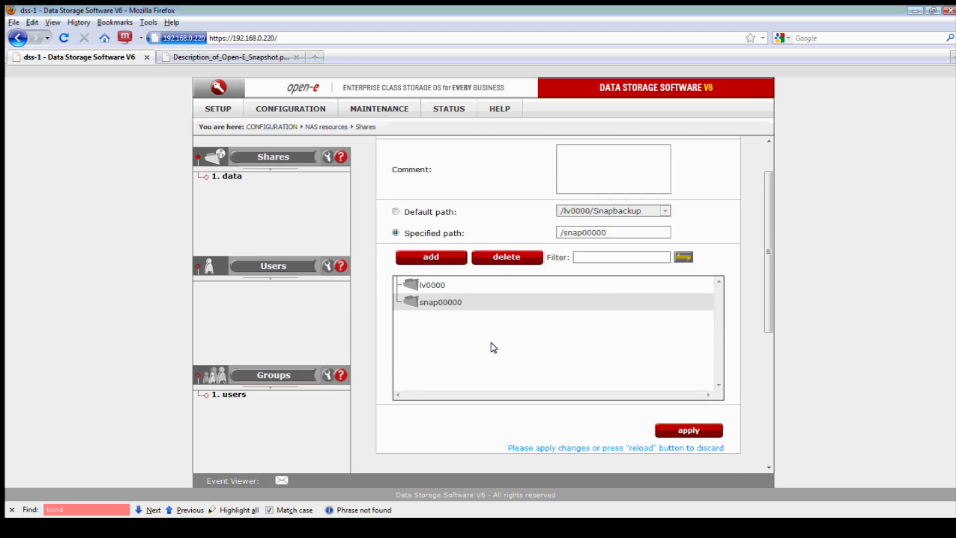
pyautogui.scroll(-2, 493, 347)
pyautogui.click(676, 379)
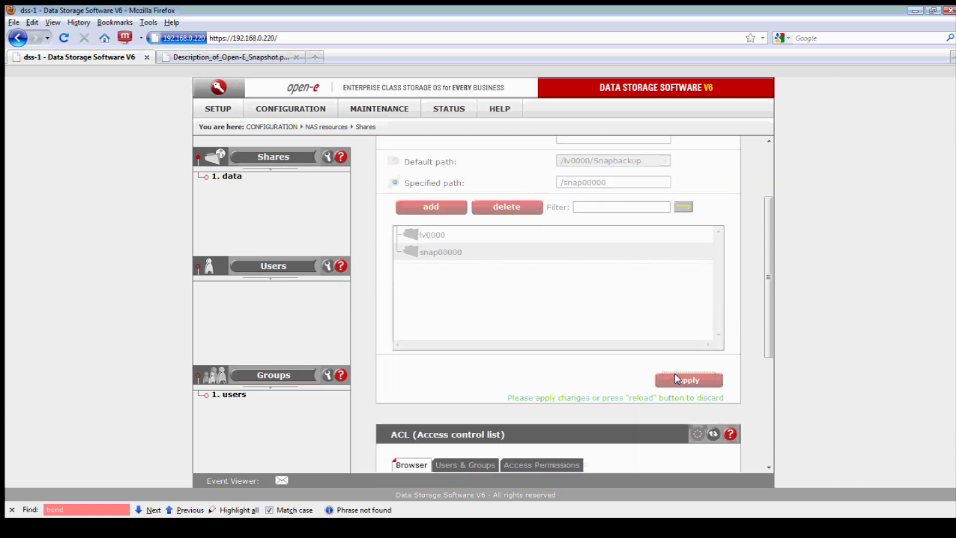
pyautogui.scroll(4, 611, 220)
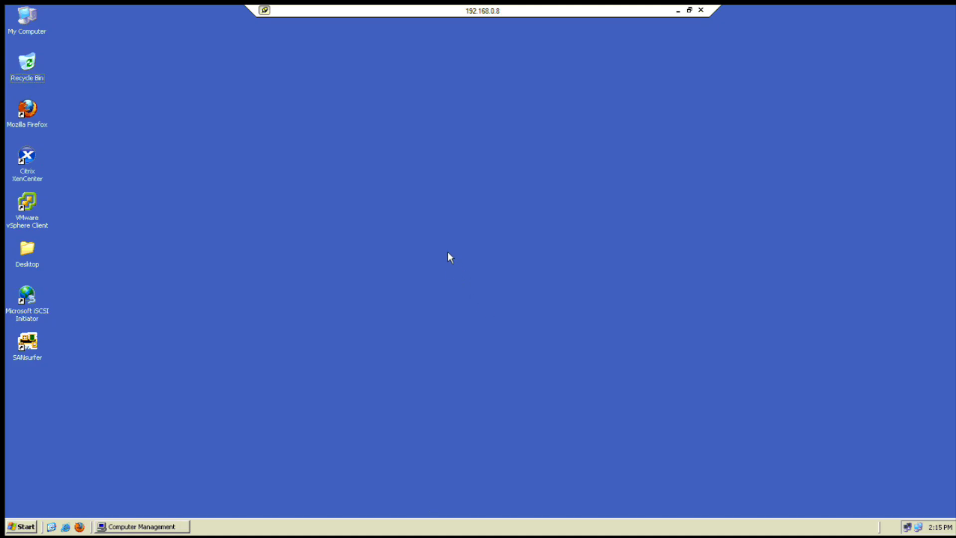
# Open \\192.168.0.220 from the Run prompt on the Windows client
pyautogui.click(29, 531)
pyautogui.click(144, 401)
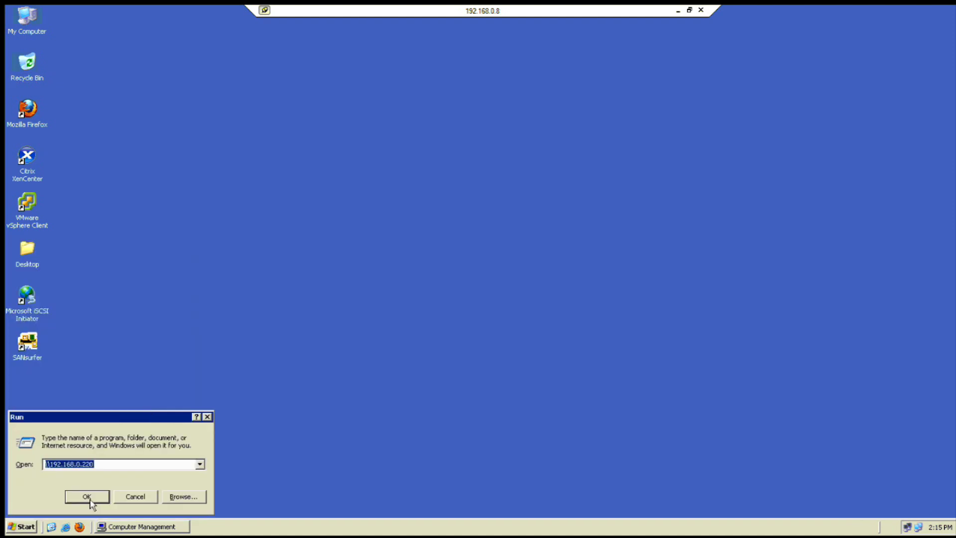
pyautogui.click(88, 497)
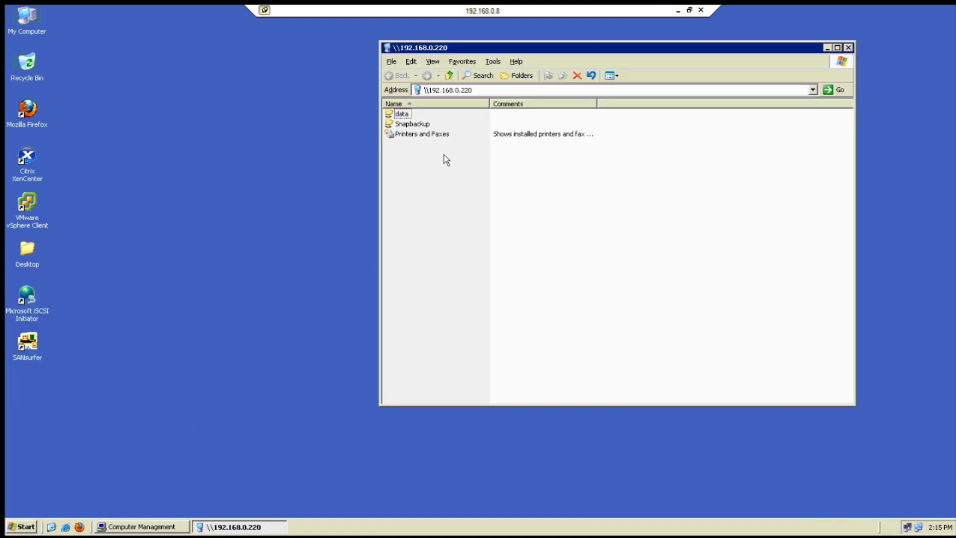
# Open the data share, then try Snapbackup and cancel its credentials prompt
pyautogui.doubleClick(401, 114)
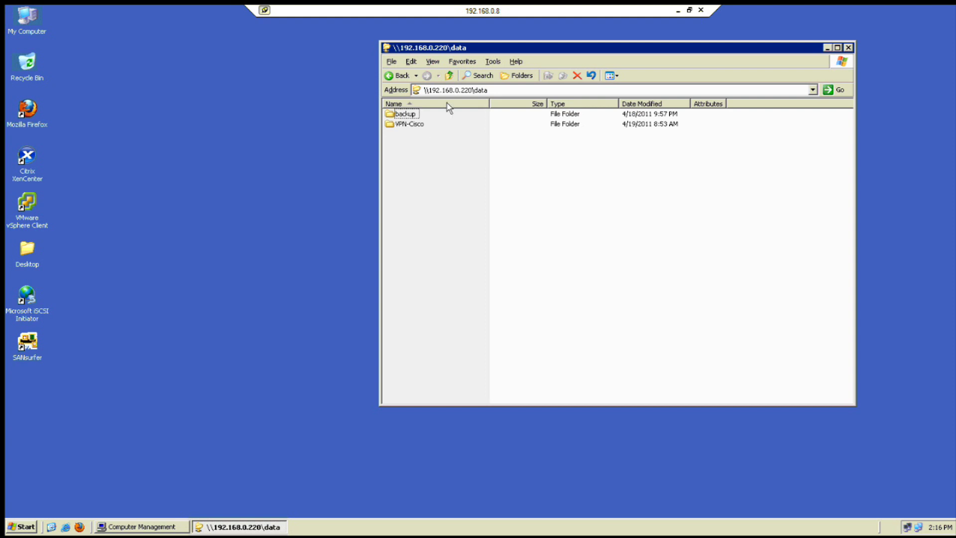
pyautogui.click(449, 75)
pyautogui.doubleClick(413, 124)
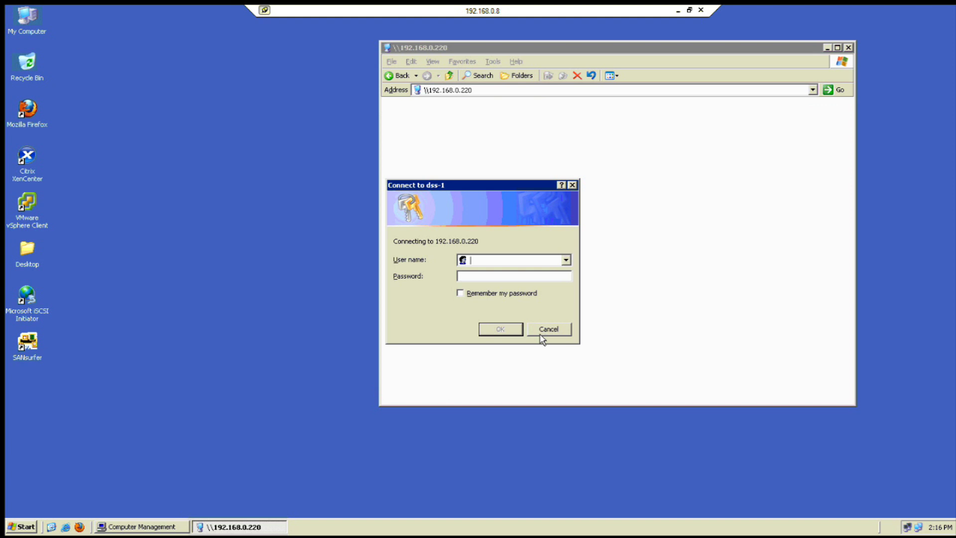
pyautogui.click(539, 334)
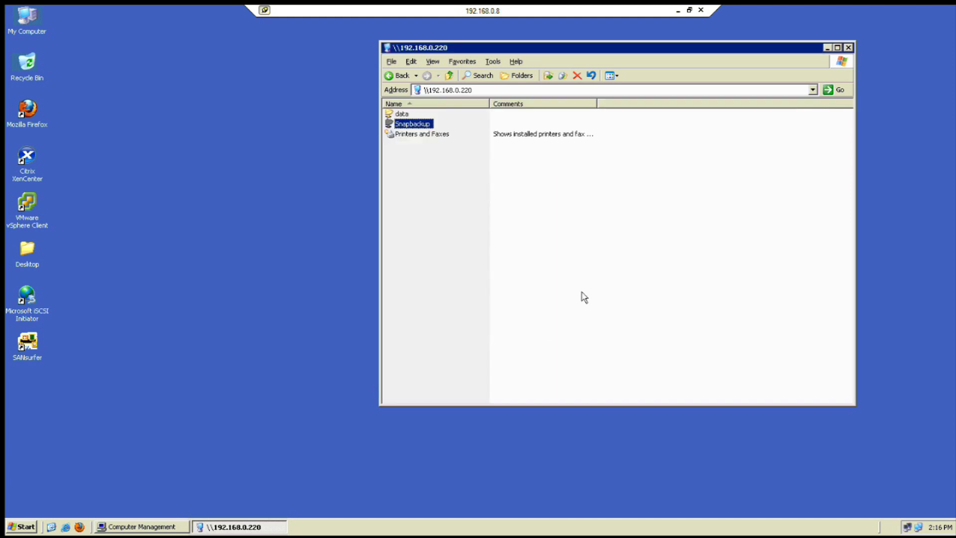
pyautogui.click(677, 10)
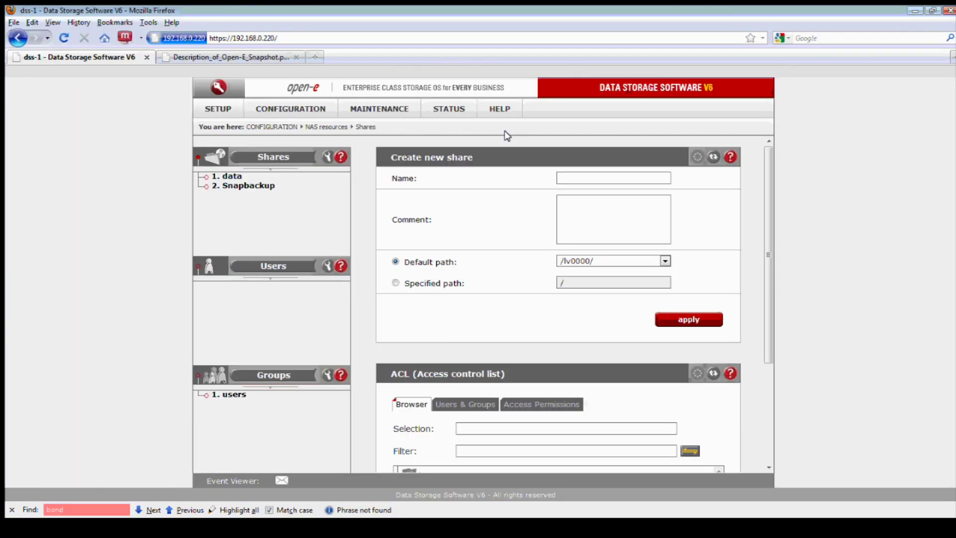
# Set the Snapbackup share's SMB access to Guest (anyone without password) and apply
pyautogui.click(250, 187)
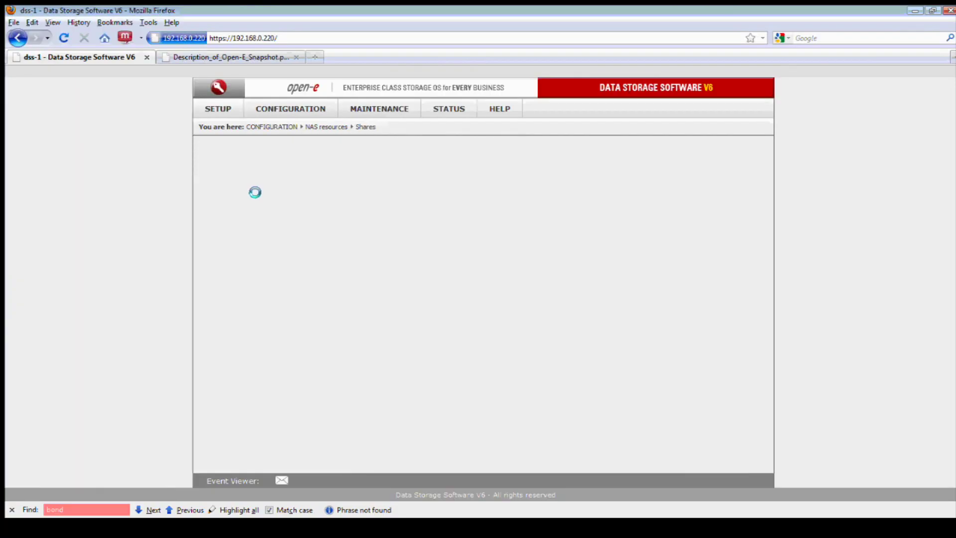
pyautogui.scroll(-2, 468, 268)
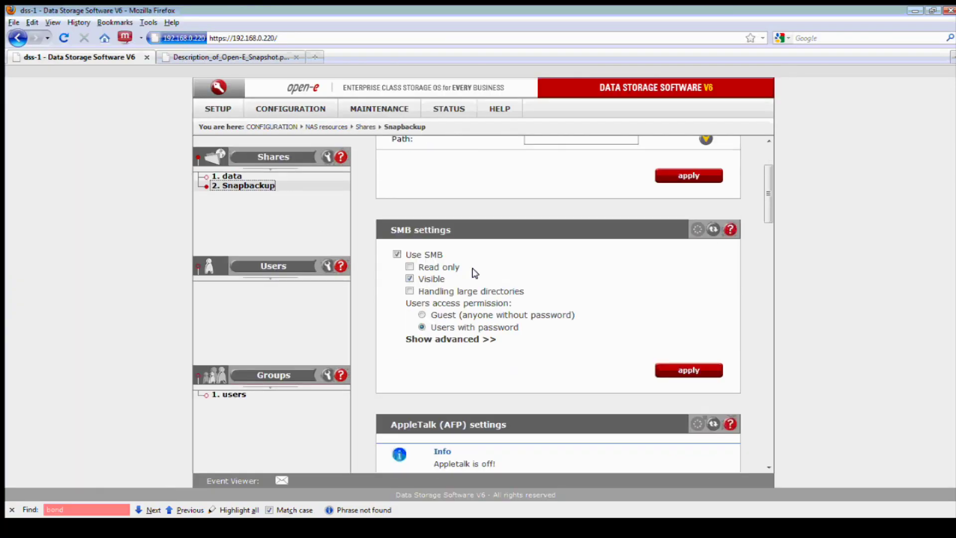
pyautogui.click(421, 315)
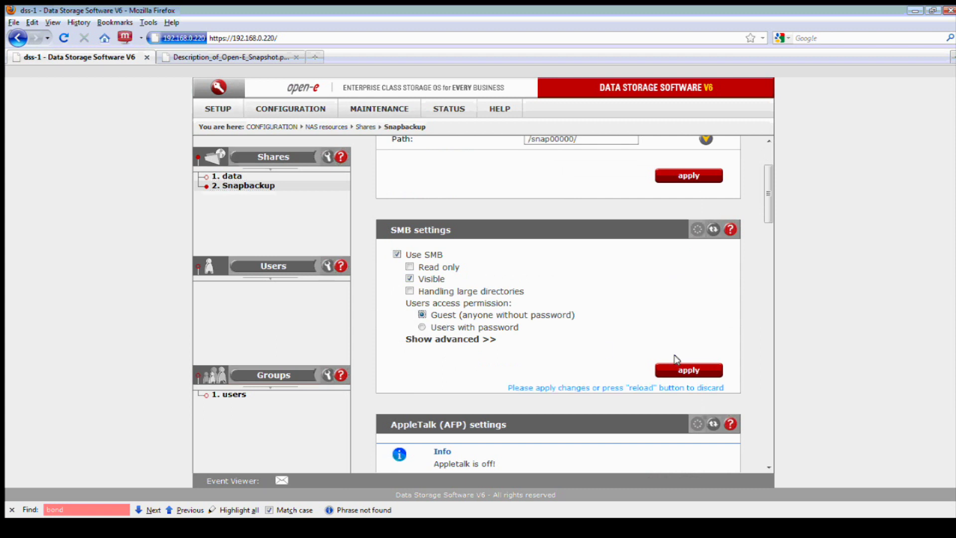
pyautogui.click(688, 369)
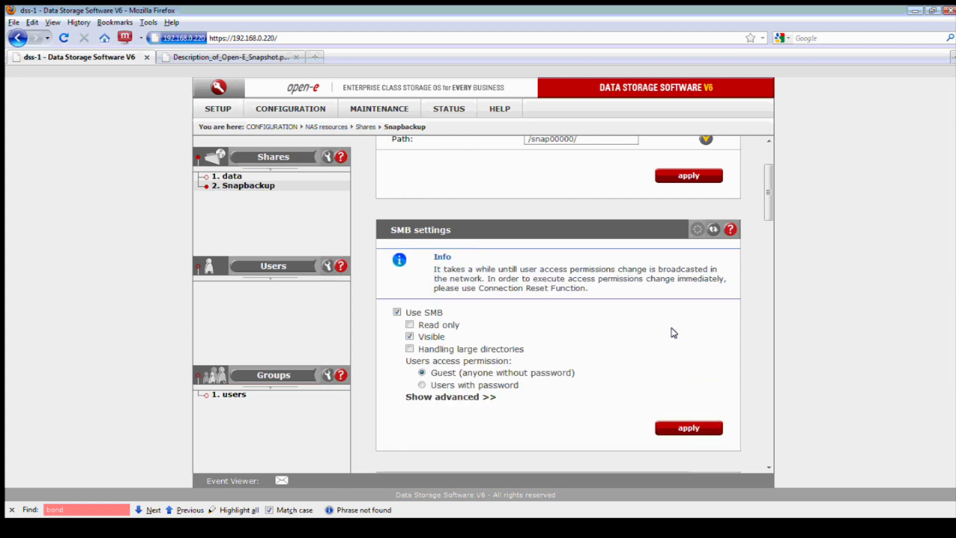
pyautogui.scroll(1, 672, 323)
pyautogui.scroll(1, 672, 323)
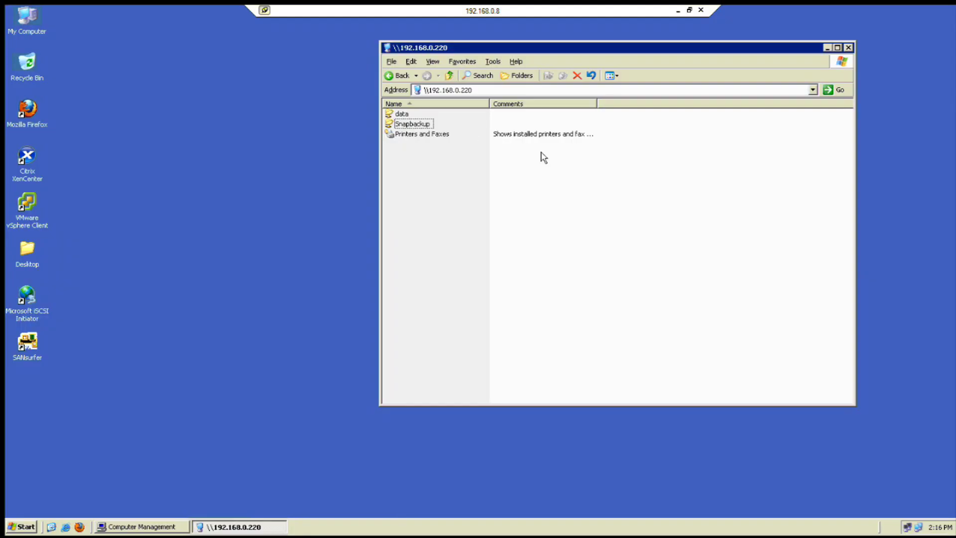
# Browse to the VPN-Cisco folder inside Snapbackup's data folder
pyautogui.moveTo(515, 51); pyautogui.dragTo(405, 59)
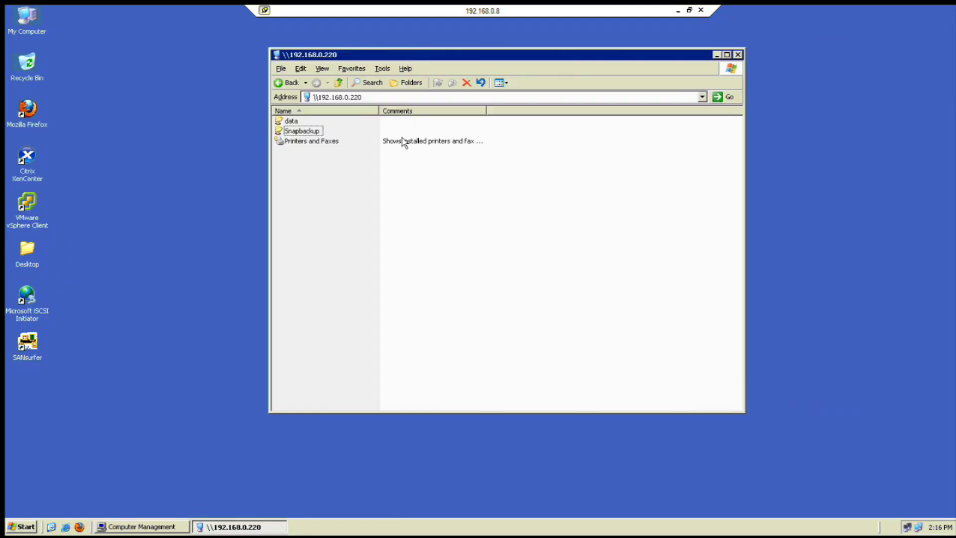
pyautogui.click(308, 131)
pyautogui.doubleClick(309, 133)
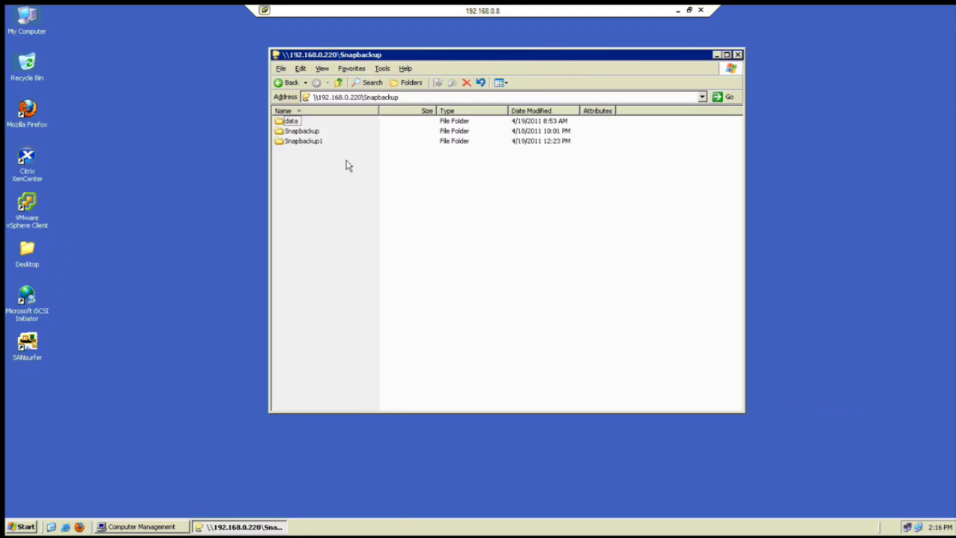
pyautogui.click(296, 121)
pyautogui.doubleClick(296, 122)
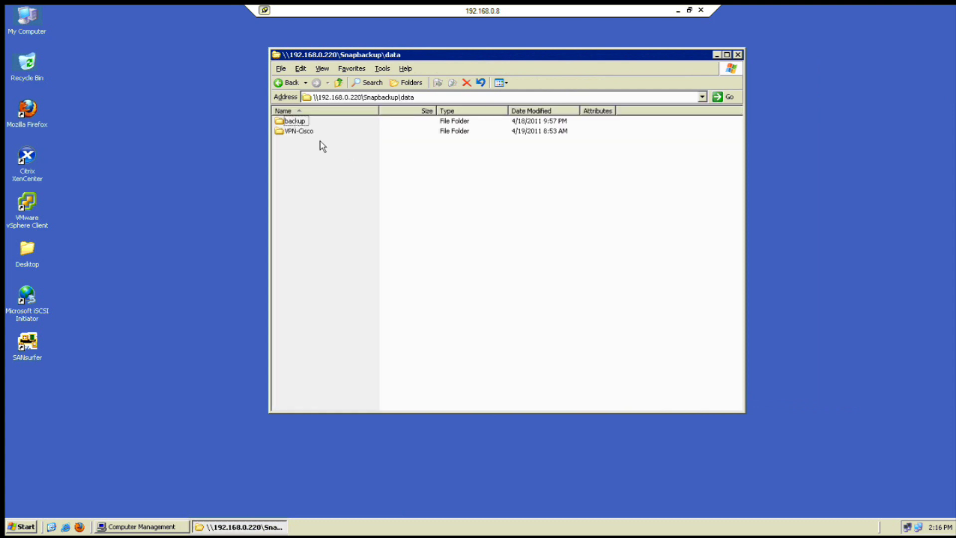
pyautogui.doubleClick(305, 132)
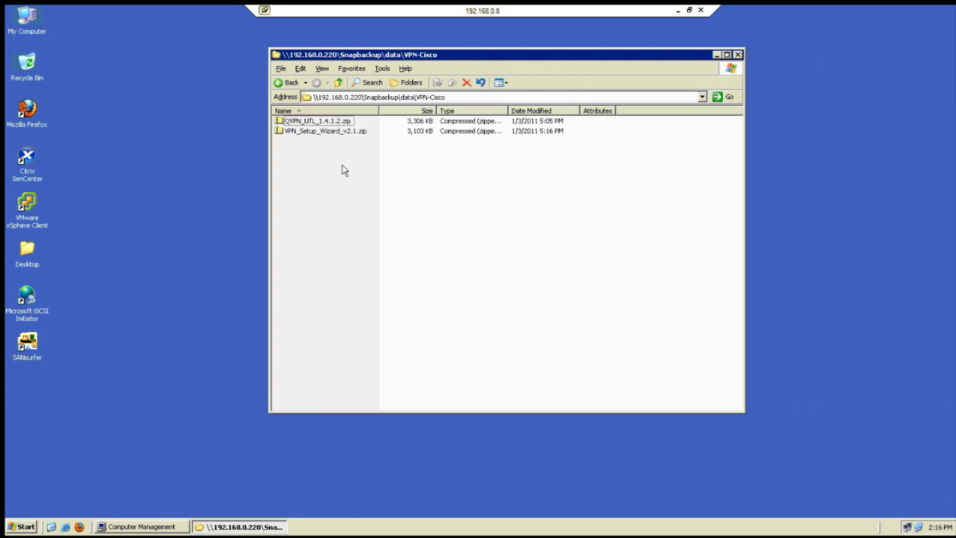
# Copy both zip files and paste them onto the remote desktop
pyautogui.moveTo(334, 145); pyautogui.dragTo(317, 120)
pyautogui.rightClick(316, 120)
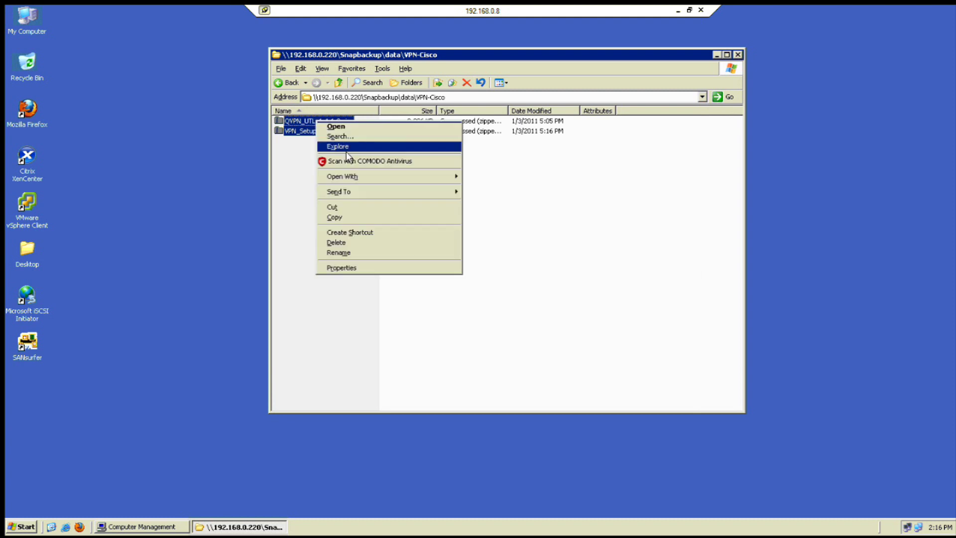
pyautogui.click(352, 218)
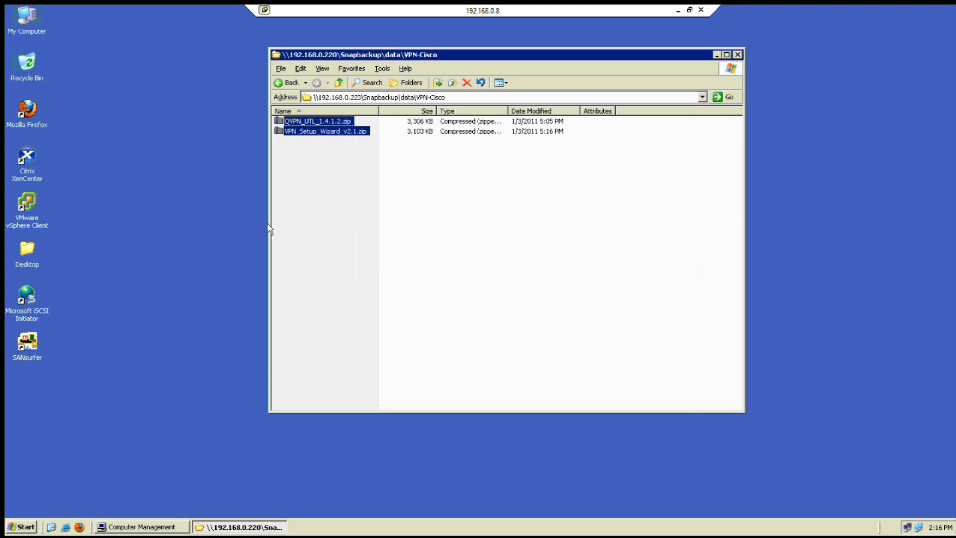
pyautogui.click(183, 249)
pyautogui.rightClick(183, 245)
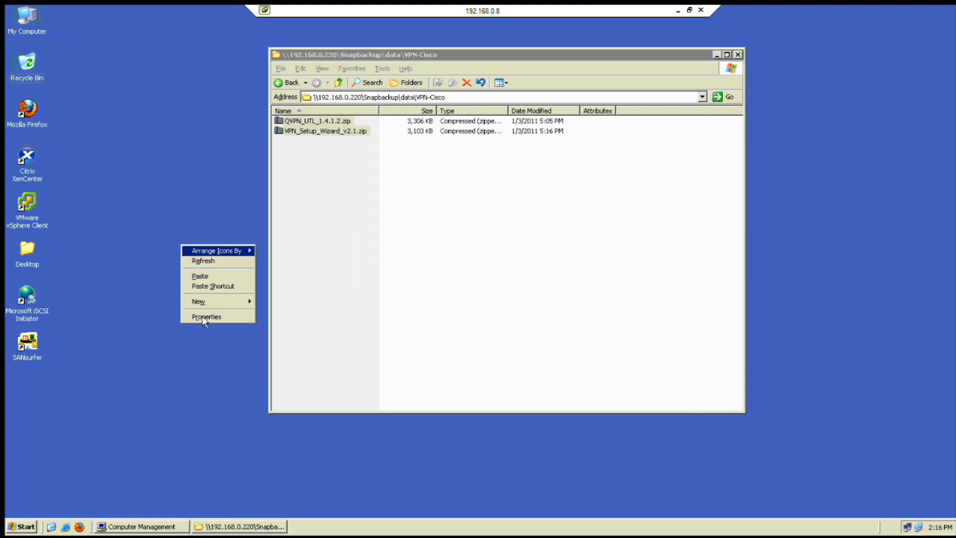
pyautogui.click(214, 278)
pyautogui.click(237, 271)
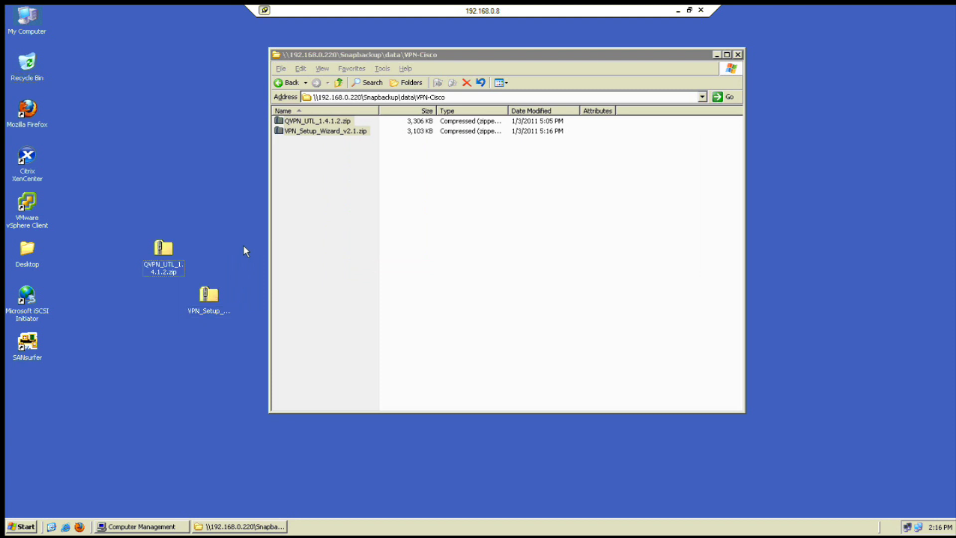
pyautogui.click(324, 231)
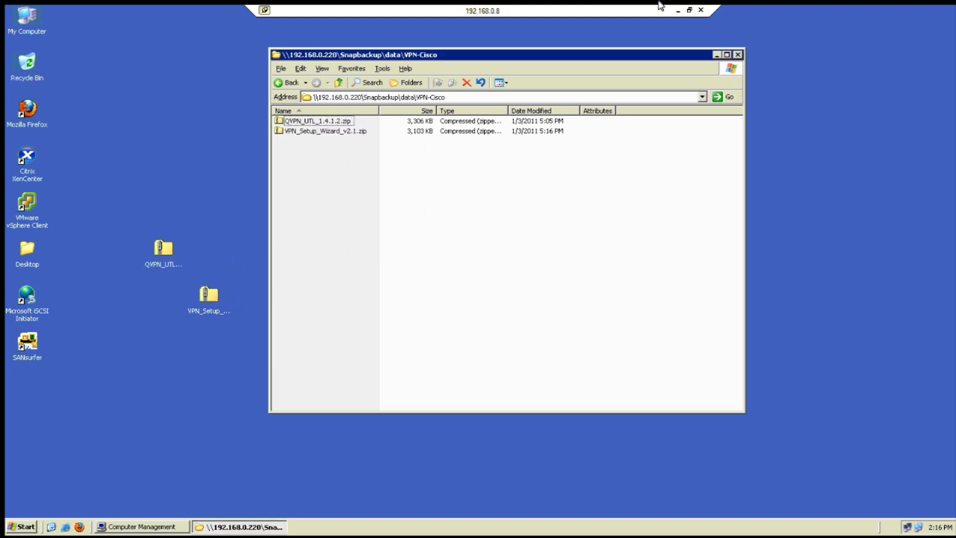
pyautogui.click(676, 9)
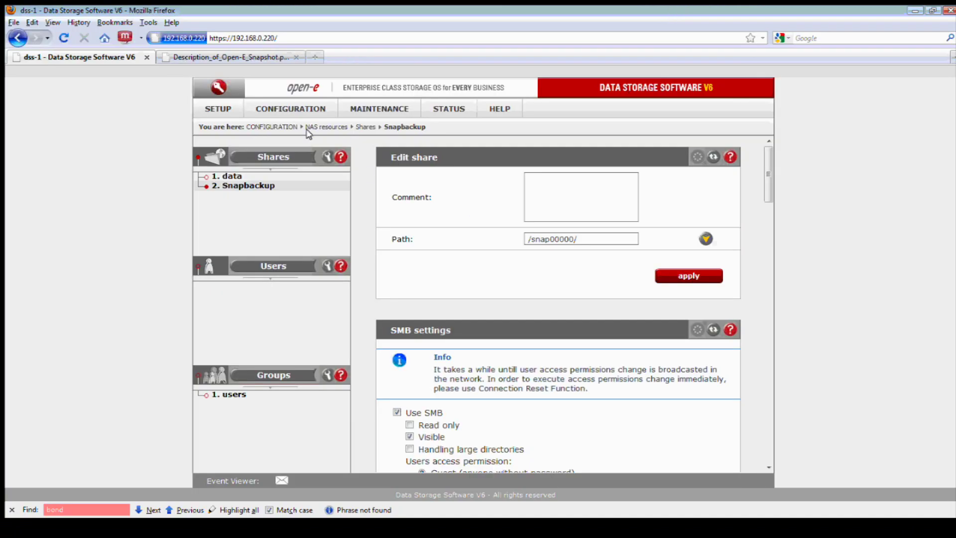
# Stop the active snap00000 snapshot and view its details, now unused at 7.00 GB
pyautogui.moveTo(383, 110)
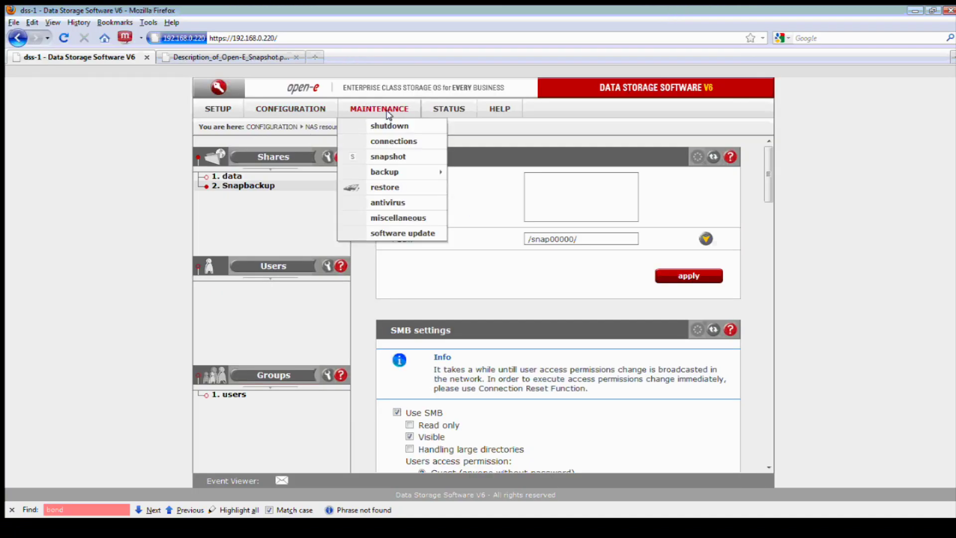
pyautogui.click(398, 156)
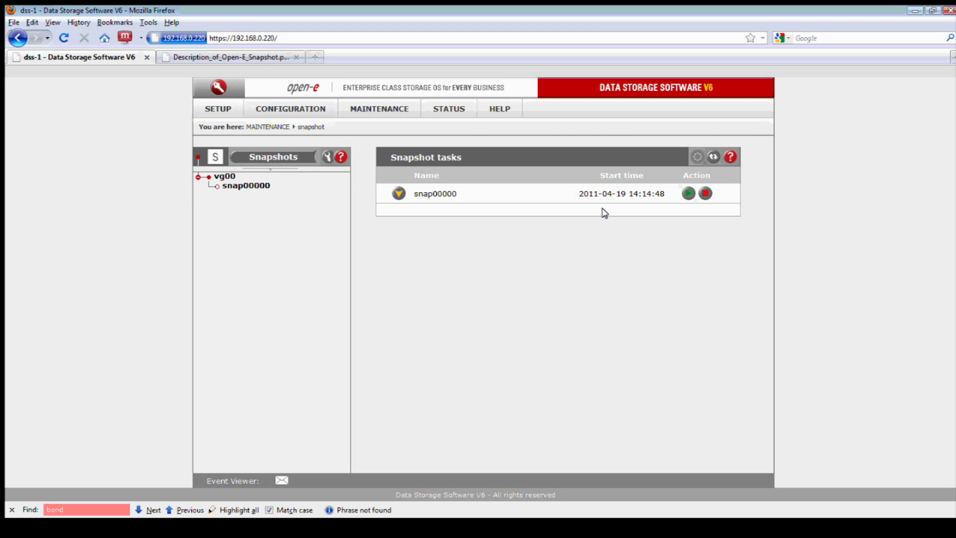
pyautogui.click(705, 193)
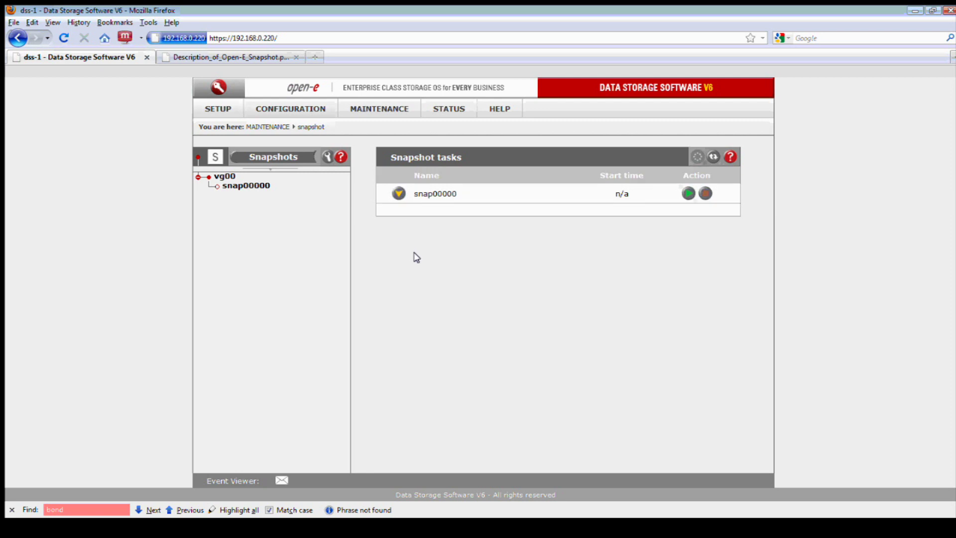
pyautogui.click(231, 188)
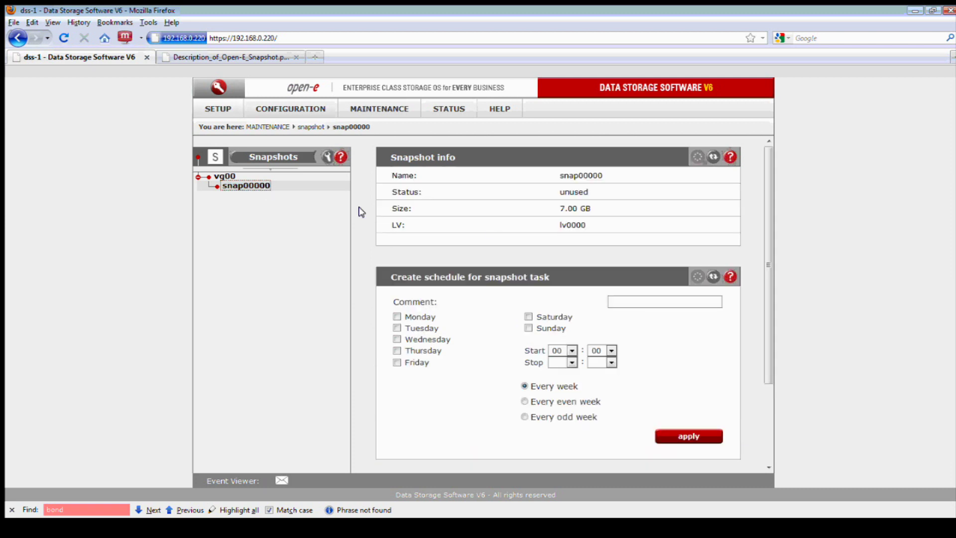
# Schedule snap00000 weekly on Tuesdays at 14:19 and apply it
pyautogui.scroll(-2, 562, 282)
pyautogui.scroll(2, 550, 267)
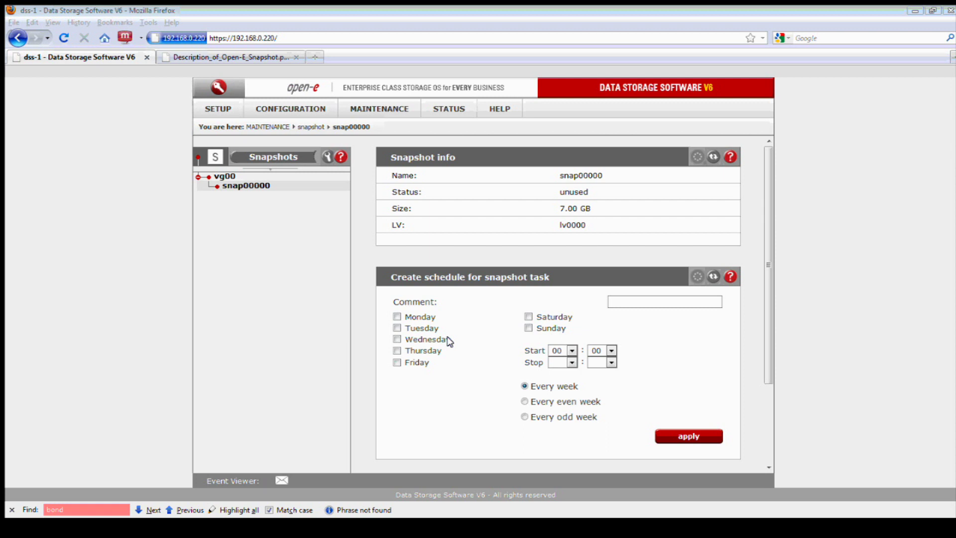
pyautogui.click(397, 327)
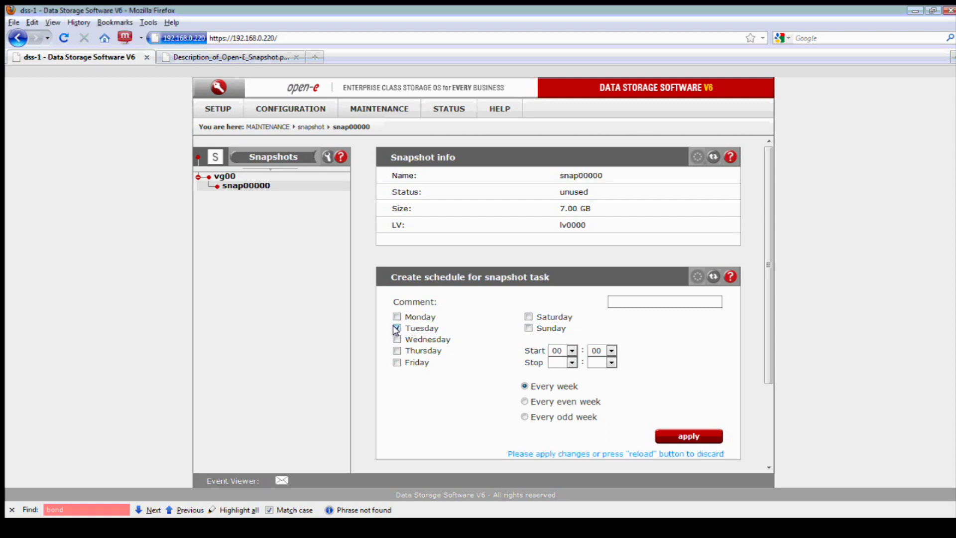
pyautogui.click(566, 351)
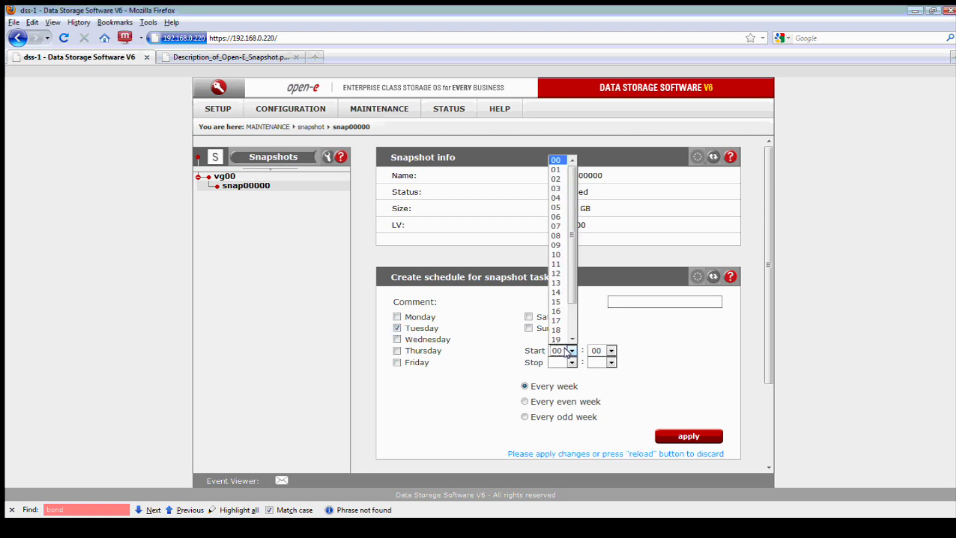
pyautogui.click(561, 293)
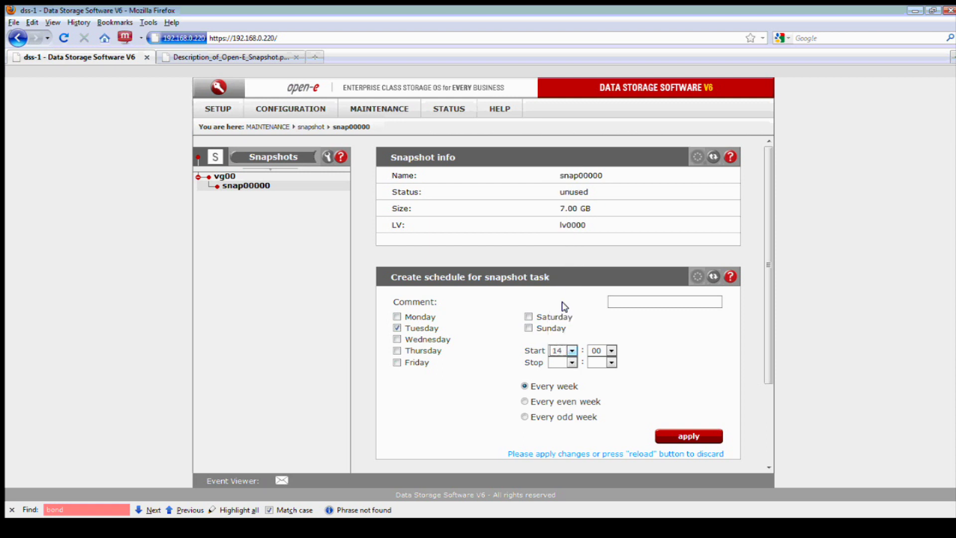
pyautogui.click(609, 350)
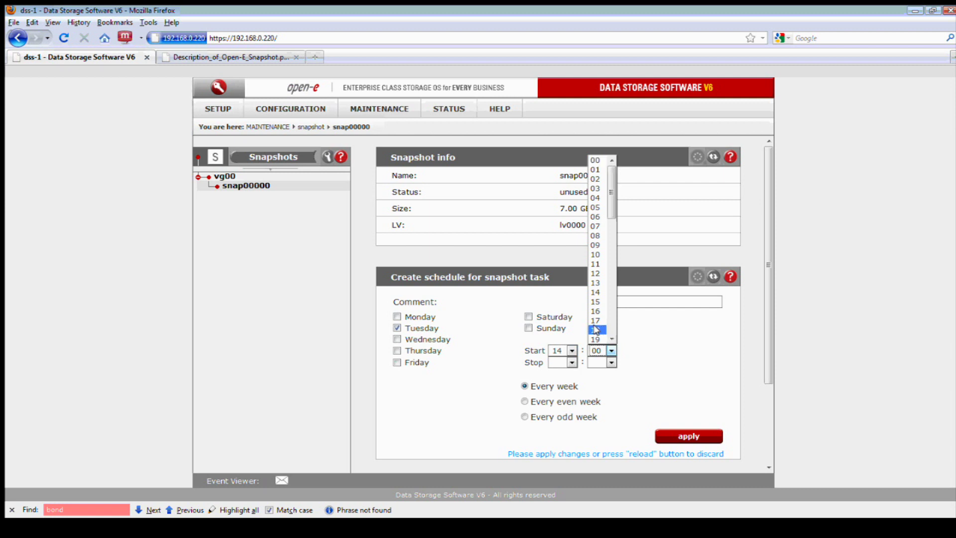
pyautogui.click(595, 338)
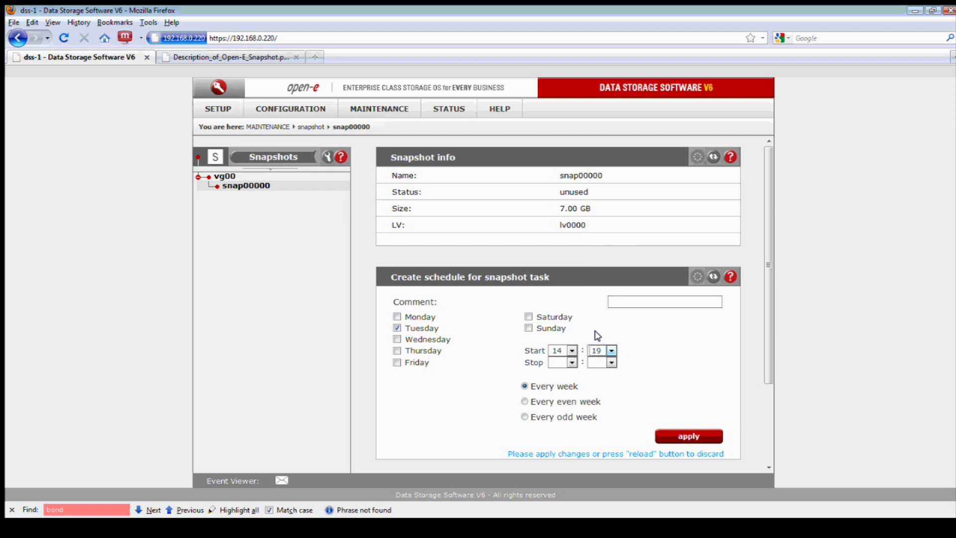
pyautogui.click(667, 435)
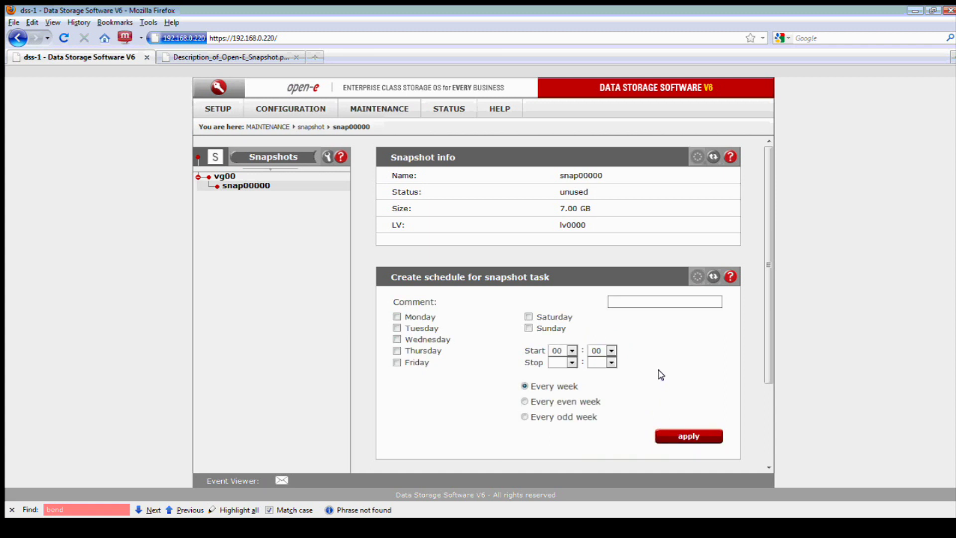
pyautogui.scroll(-3, 628, 384)
# Scroll down to snap00000's schedule list showing the Tuesday 14:19 entry
pyautogui.scroll(-1, 625, 381)
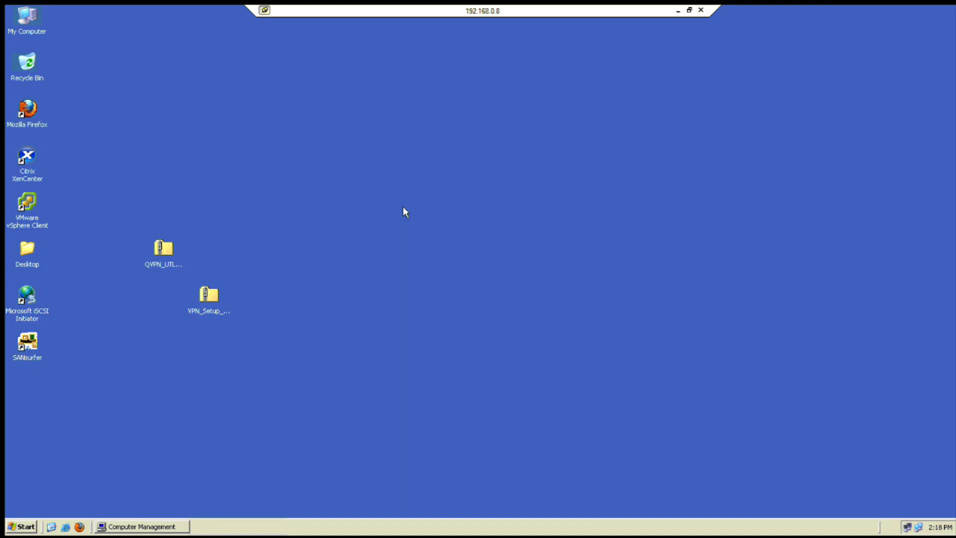
# Open \\192.168.0.220 from the Run dialog
pyautogui.click(23, 526)
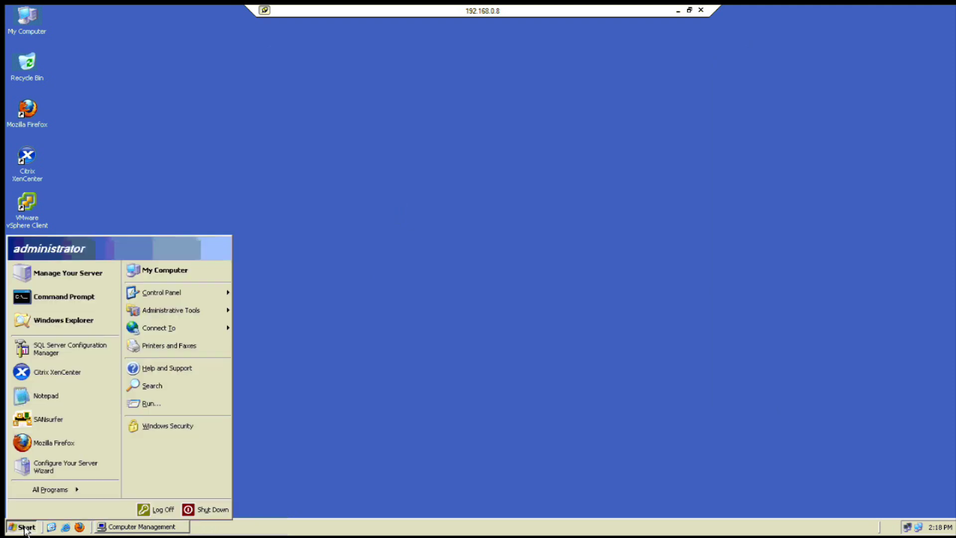
pyautogui.click(145, 404)
pyautogui.click(101, 497)
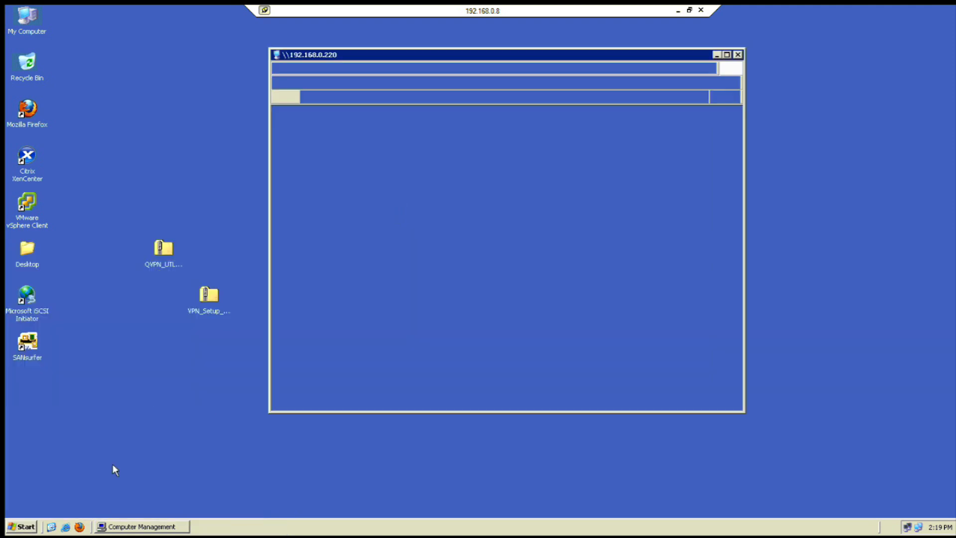
# Refresh the share listing twice, then exit full screen and minimize the remote session
pyautogui.rightClick(420, 195)
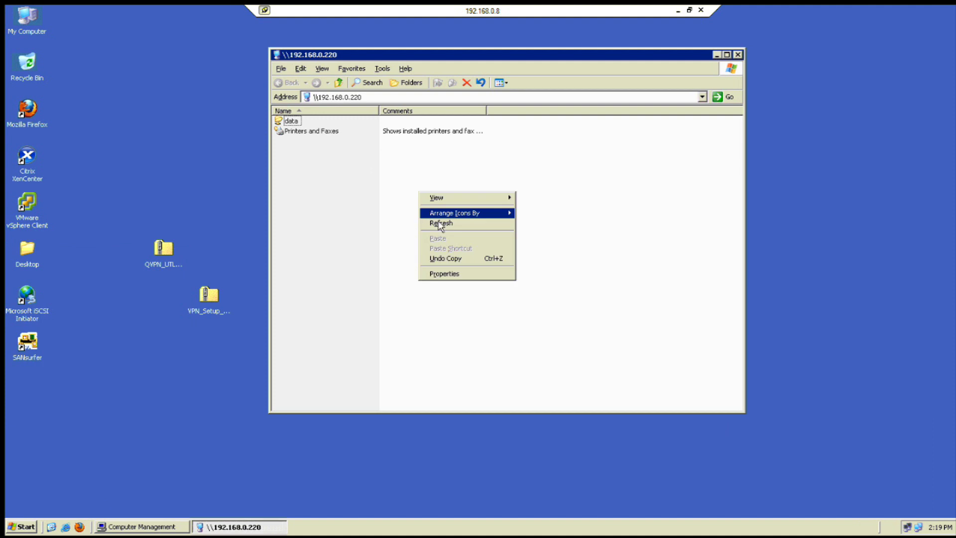
pyautogui.click(440, 222)
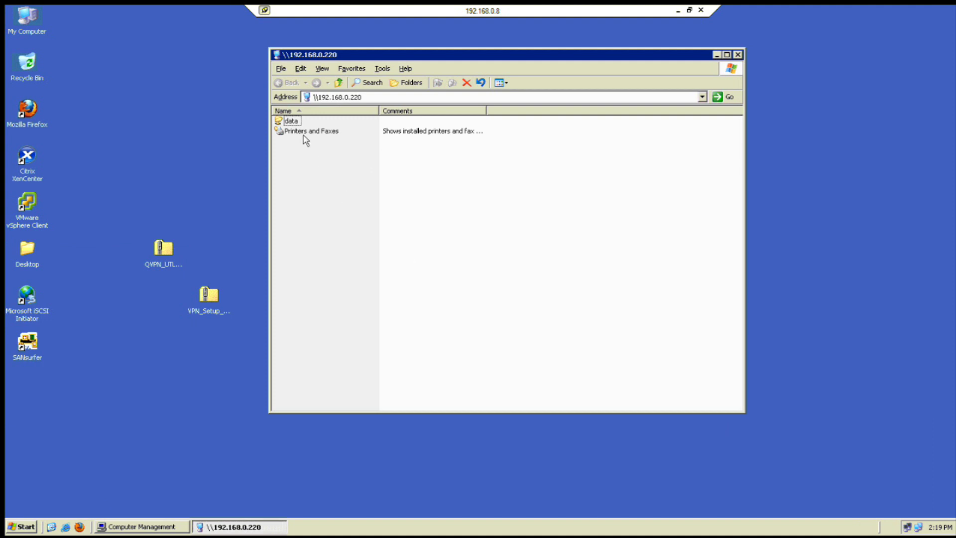
pyautogui.rightClick(432, 180)
pyautogui.click(451, 211)
pyautogui.click(689, 10)
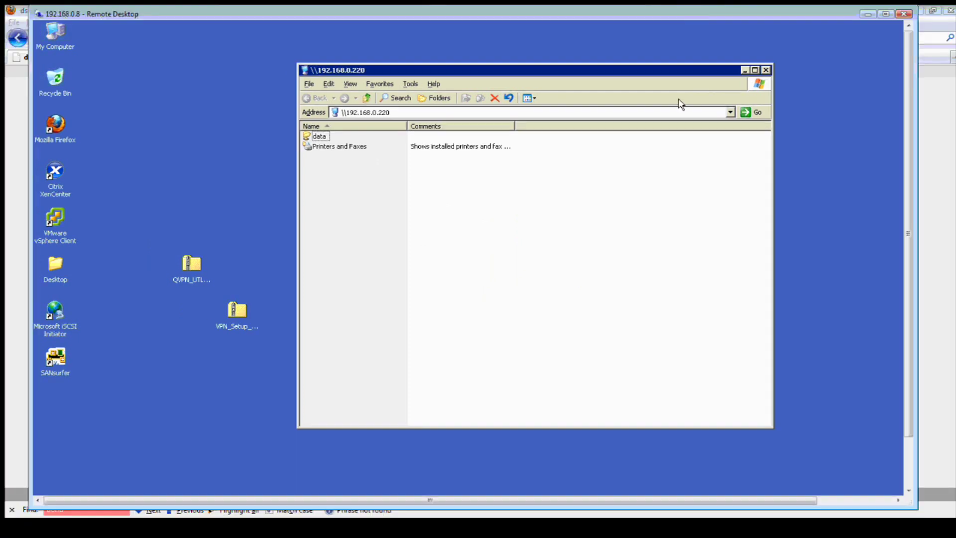
pyautogui.click(867, 14)
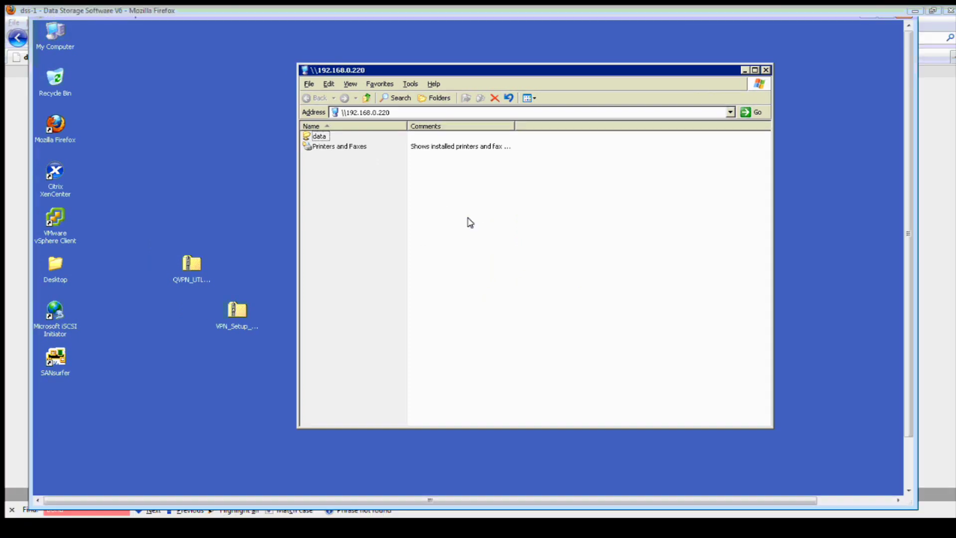
# Expand snap00000 in Running tasks to confirm it is active on lv0000, then return to Windows
pyautogui.moveTo(446, 113)
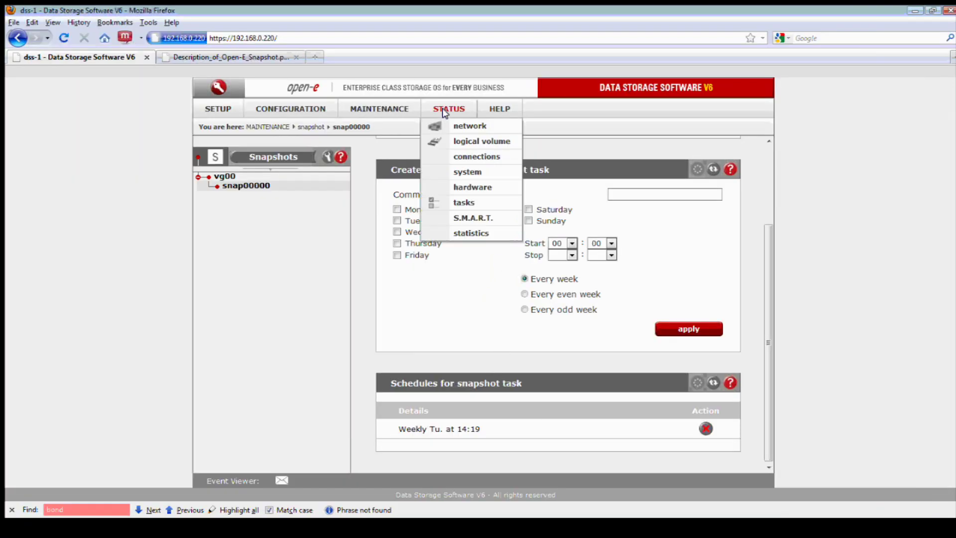
pyautogui.click(464, 203)
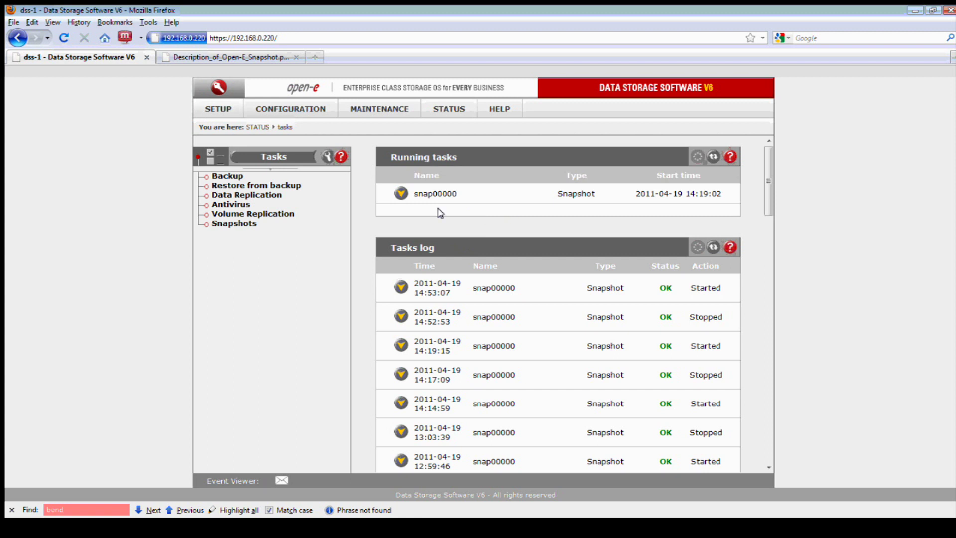
pyautogui.click(402, 194)
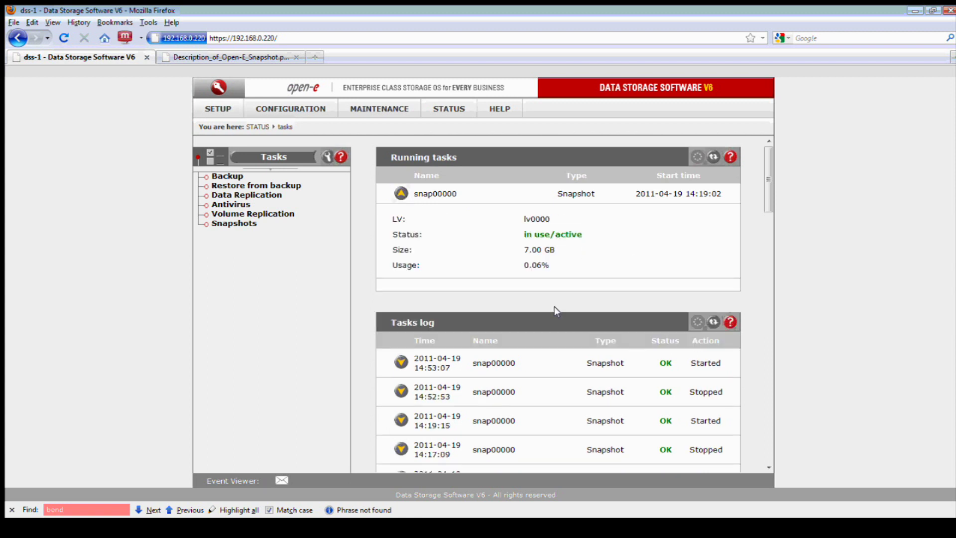
pyautogui.click(393, 535)
pyautogui.rightClick(469, 239)
# Browse into the Snapbackup share's data folder, then go back up to Snapbackup
pyautogui.click(495, 276)
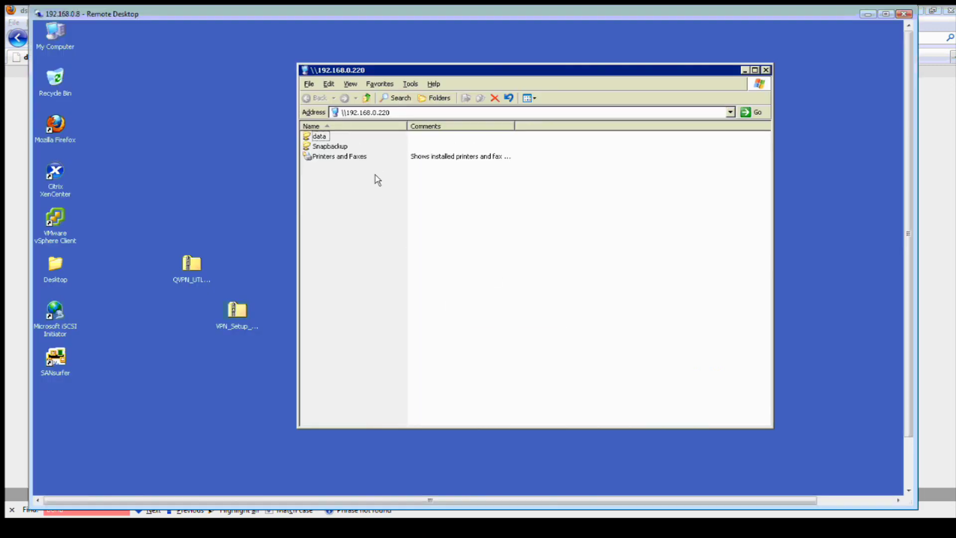
pyautogui.doubleClick(337, 148)
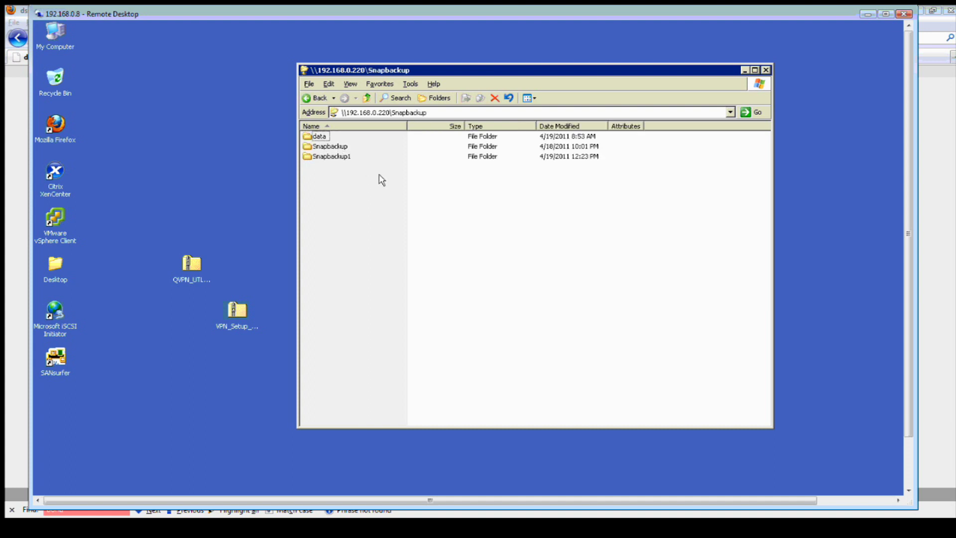
pyautogui.doubleClick(322, 137)
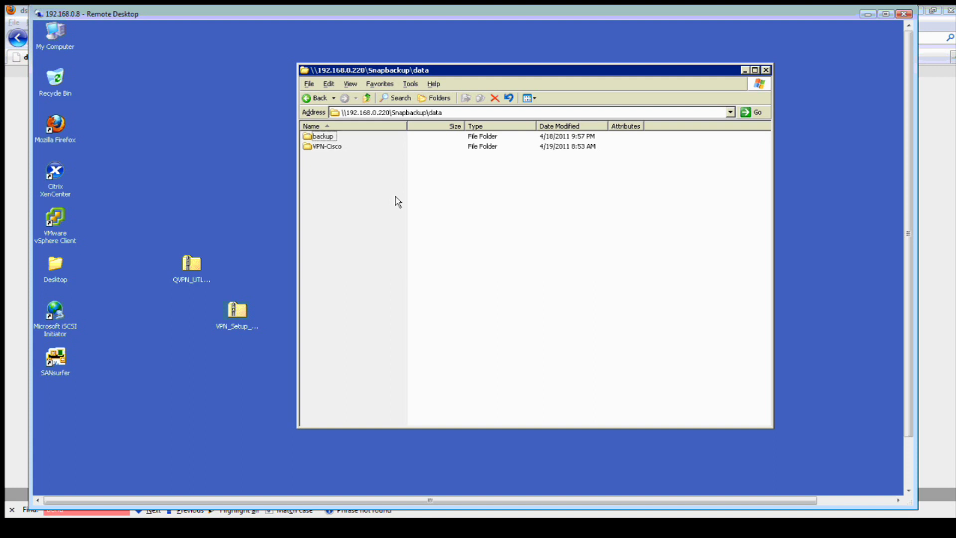
pyautogui.click(921, 271)
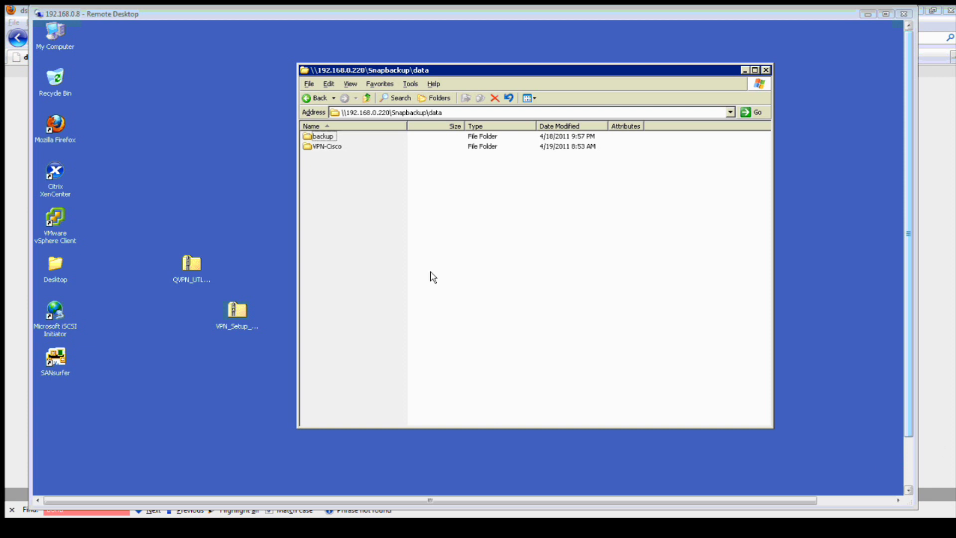
pyautogui.click(369, 101)
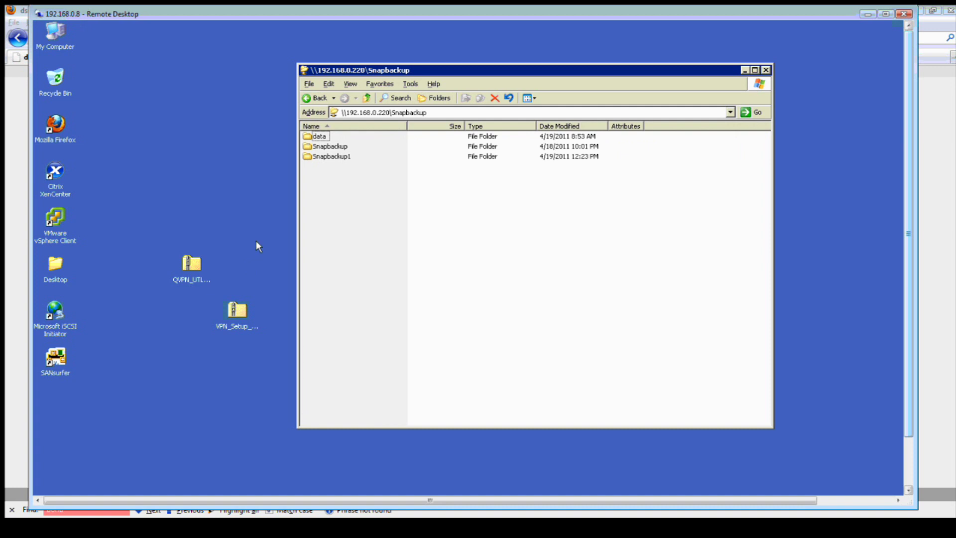
# Copy the two VPN zip files from the desktop
pyautogui.moveTo(256, 241); pyautogui.dragTo(170, 332)
pyautogui.rightClick(192, 270)
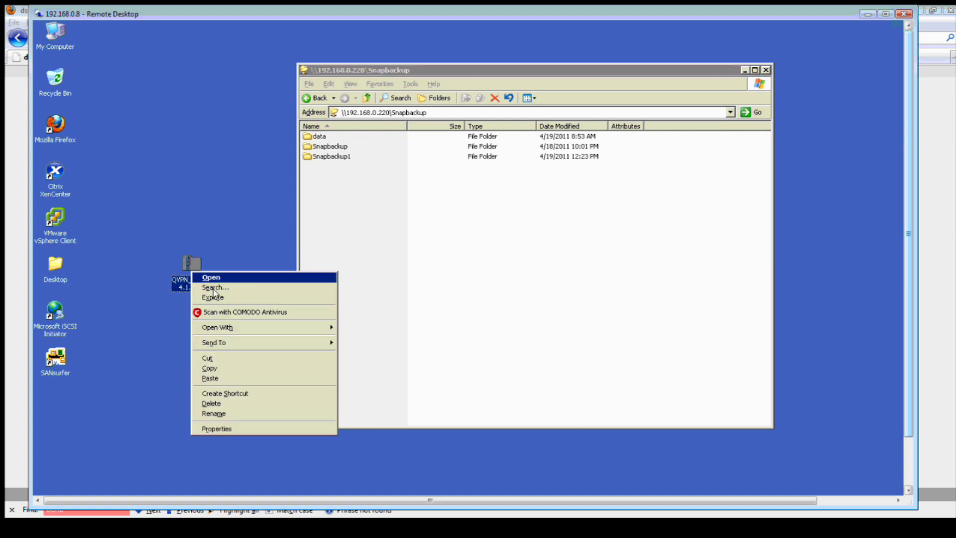
pyautogui.click(212, 367)
# Reopen Snapbackup's data folder, then go back up to the server's share list
pyautogui.click(355, 288)
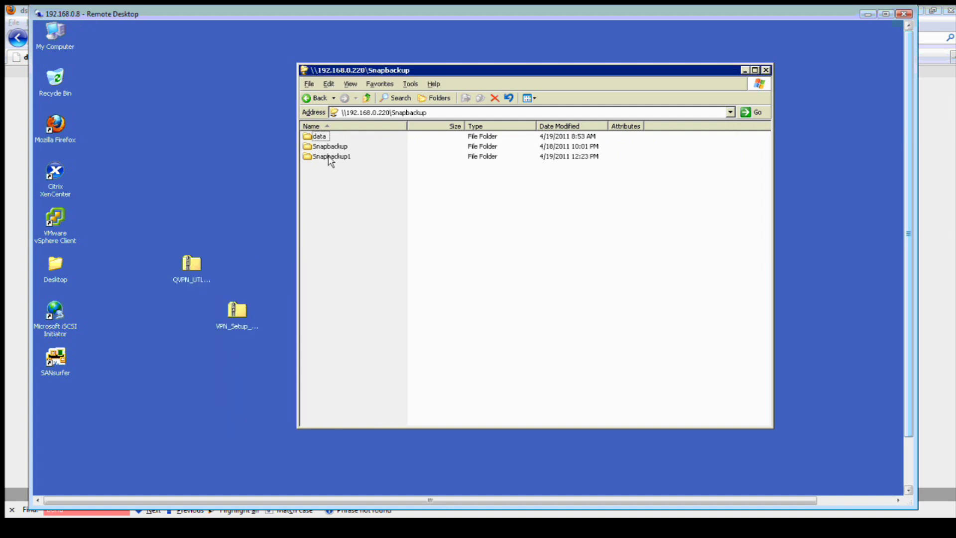
pyautogui.doubleClick(324, 146)
pyautogui.doubleClick(321, 140)
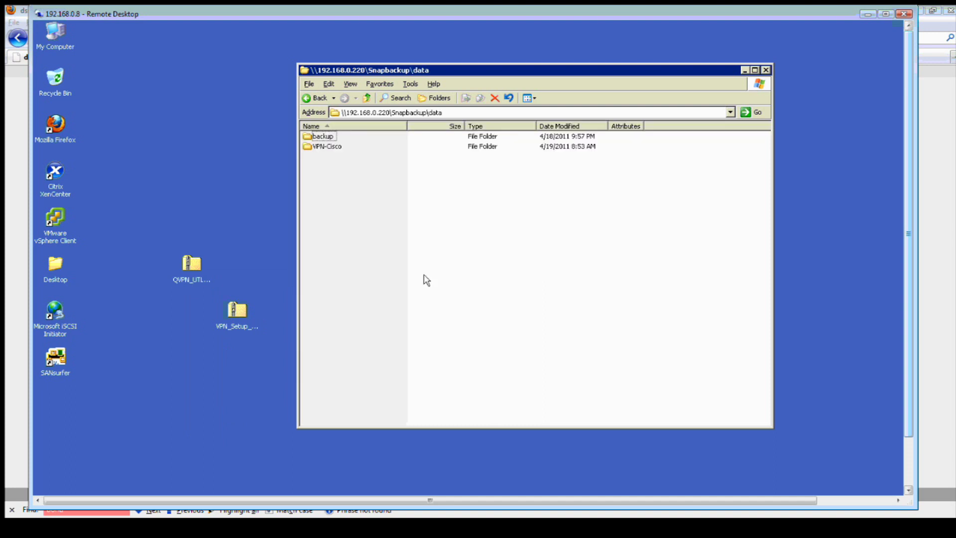
pyautogui.click(367, 98)
pyautogui.click(367, 97)
# In the data share, create a folder named files and paste the two VPN zip files into it
pyautogui.doubleClick(319, 137)
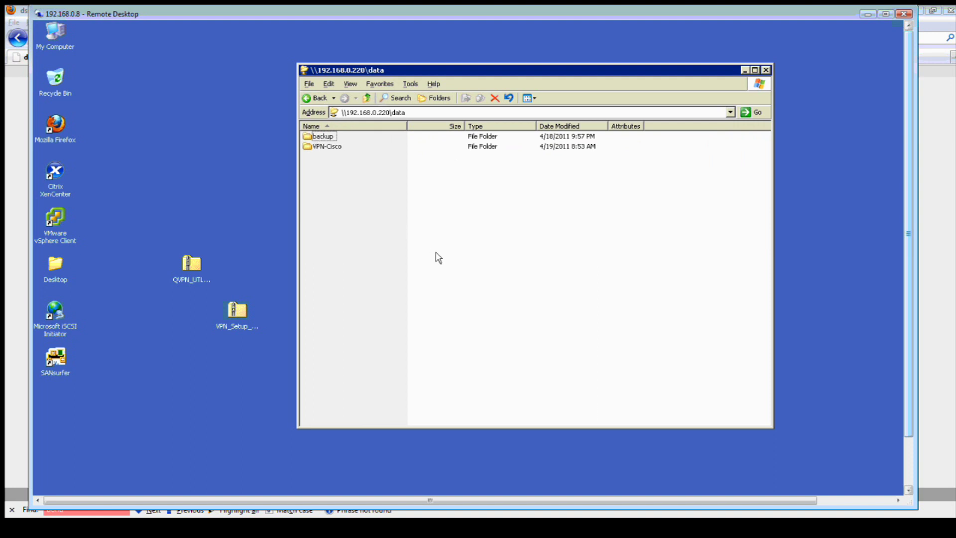
pyautogui.rightClick(453, 253)
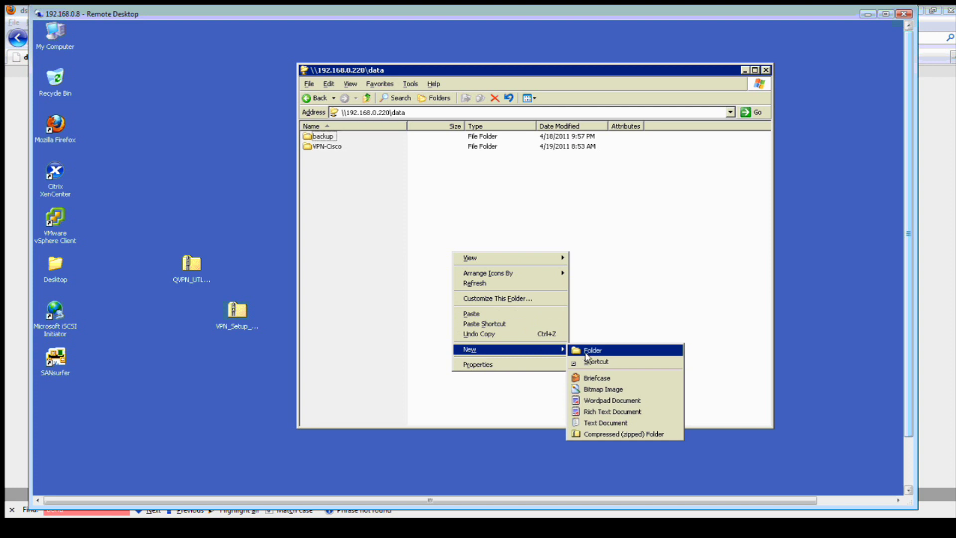
pyautogui.click(585, 353)
pyautogui.write('file')
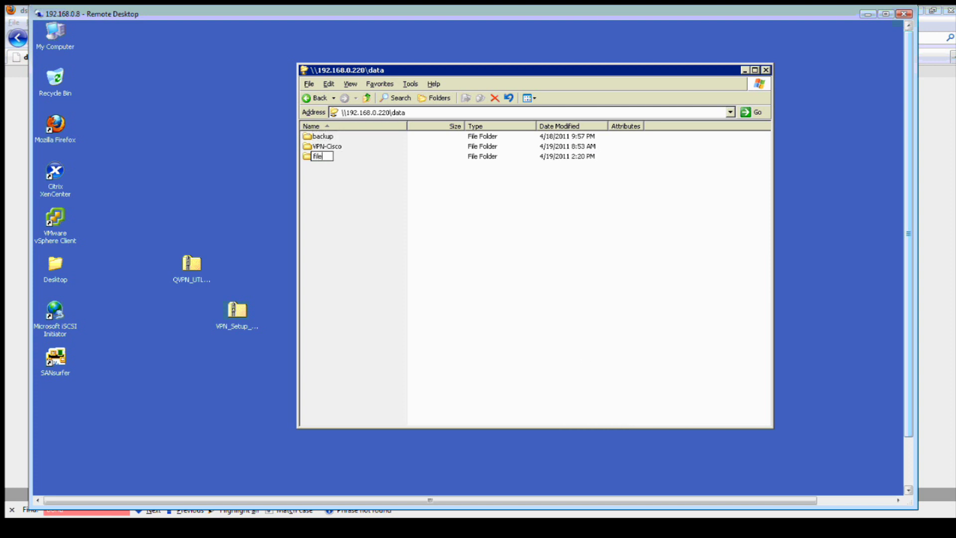
pyautogui.write('s')
pyautogui.press('Return')
pyautogui.press('Return')
pyautogui.hotkey('ctrl', 'v')
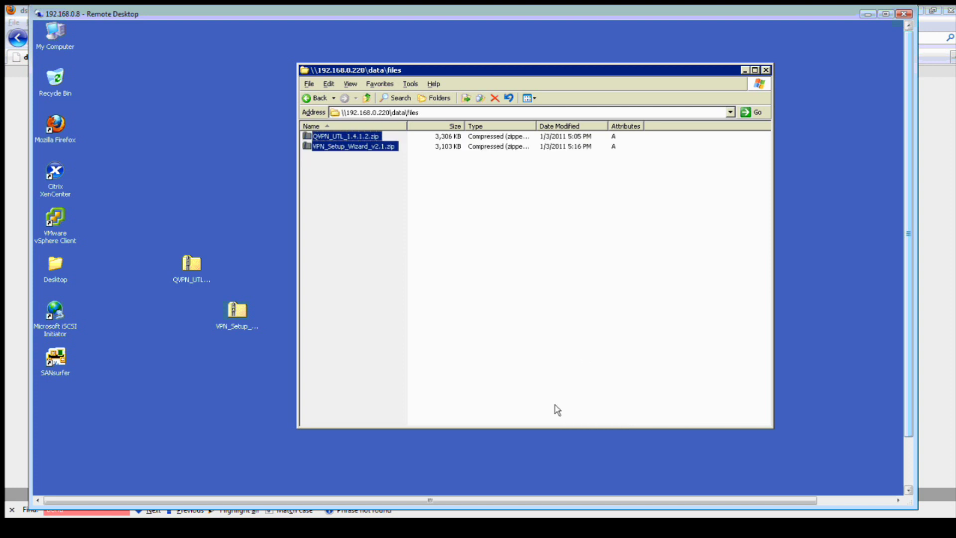
pyautogui.press('Return')
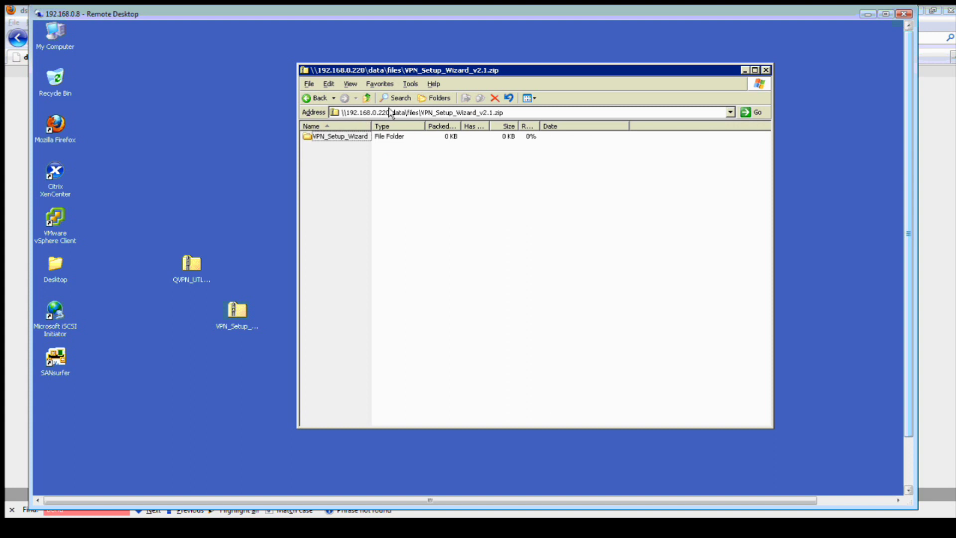
# Check Snapbackup's data folder, then return to the \\192.168.0.220 share list
pyautogui.click(367, 97)
pyautogui.click(367, 97)
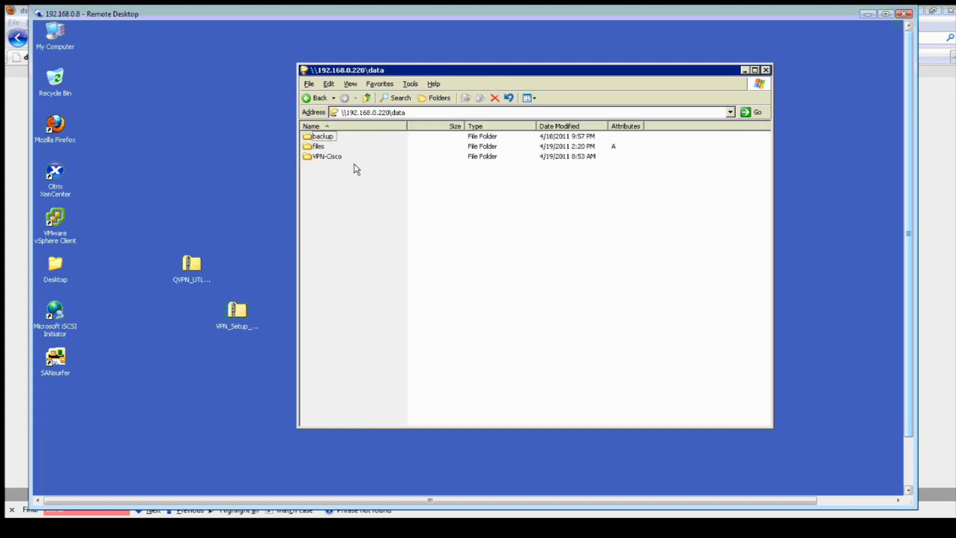
pyautogui.click(367, 98)
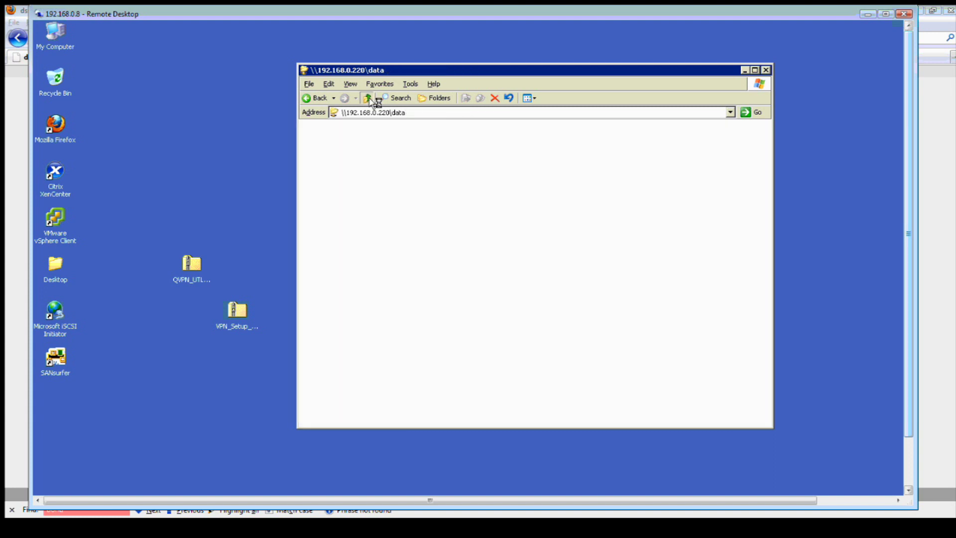
pyautogui.doubleClick(343, 147)
pyautogui.doubleClick(327, 138)
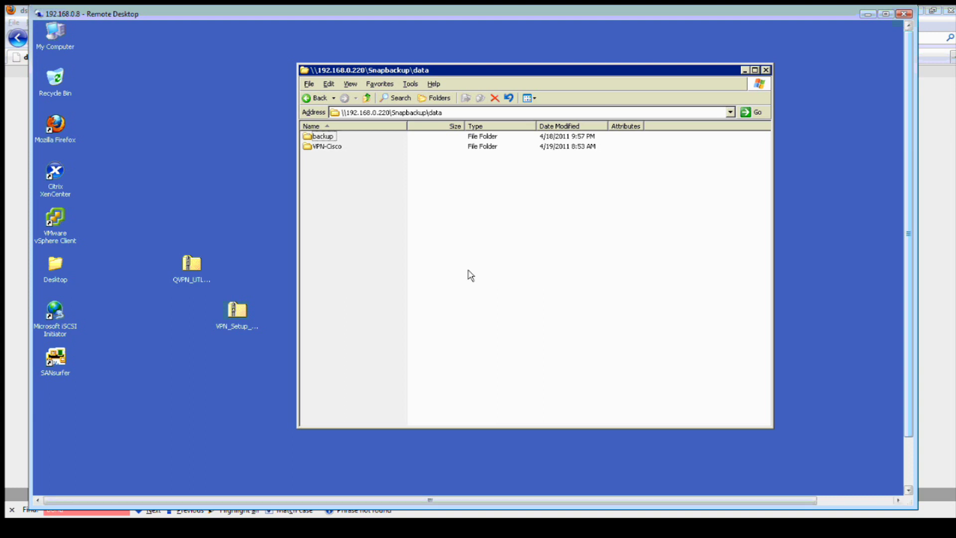
pyautogui.click(368, 98)
pyautogui.click(368, 98)
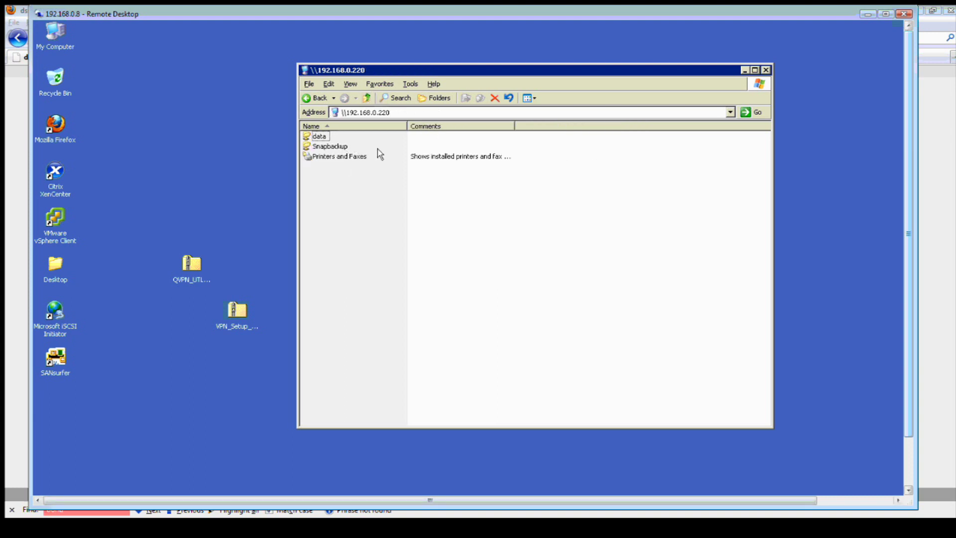
# Stop the running snap00000 snapshot task and open its info page
pyautogui.click(317, 530)
pyautogui.moveTo(365, 110)
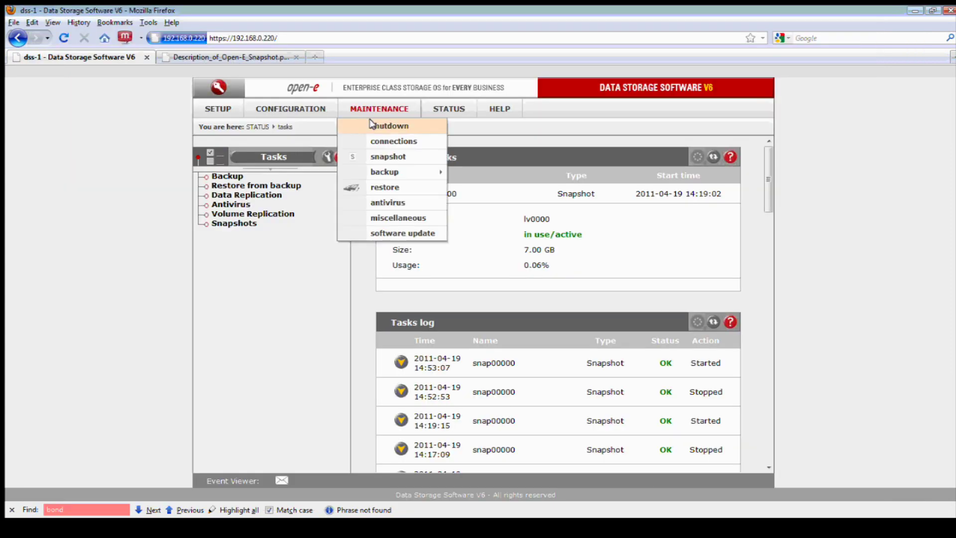
pyautogui.click(381, 157)
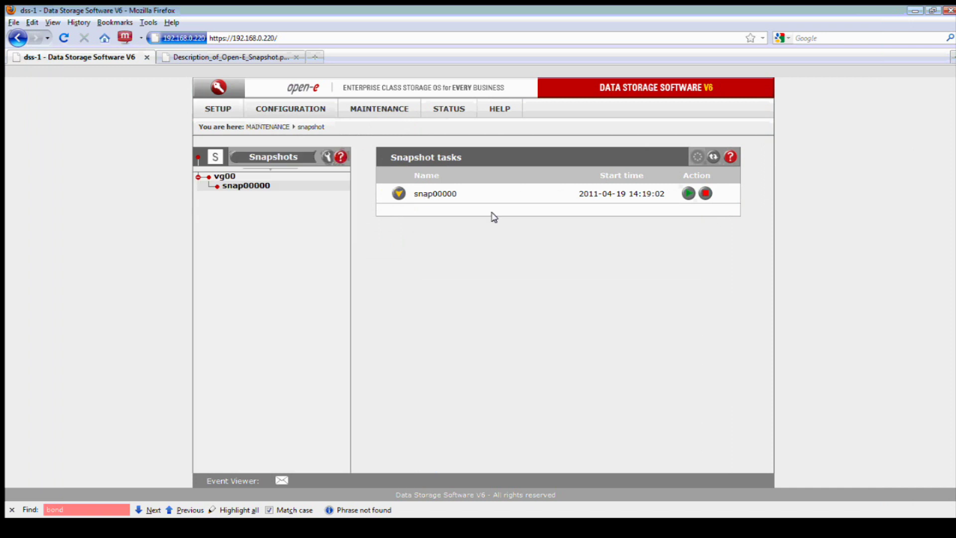
pyautogui.click(705, 194)
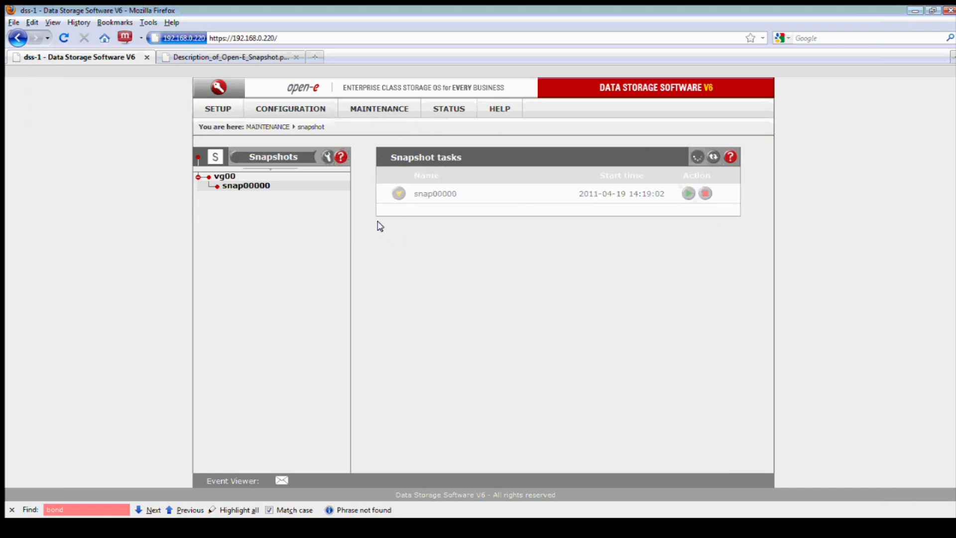
pyautogui.click(231, 186)
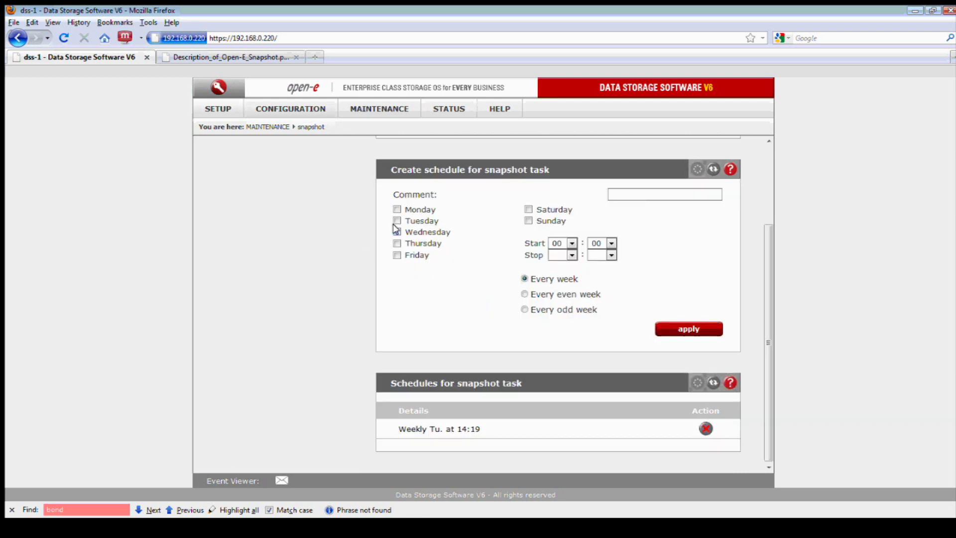
# Schedule snap00000 weekly on Tuesdays with start hour 14 and apply it
pyautogui.click(396, 221)
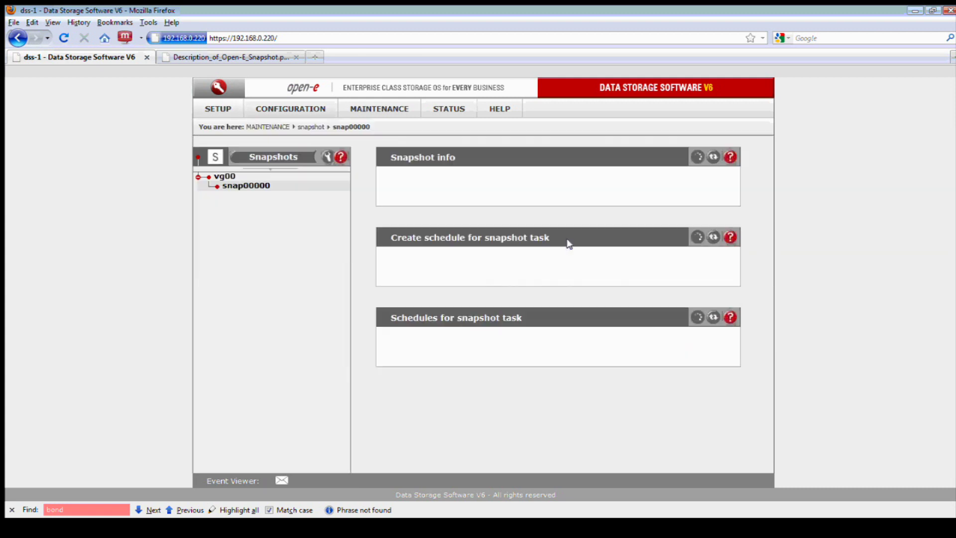
pyautogui.click(249, 188)
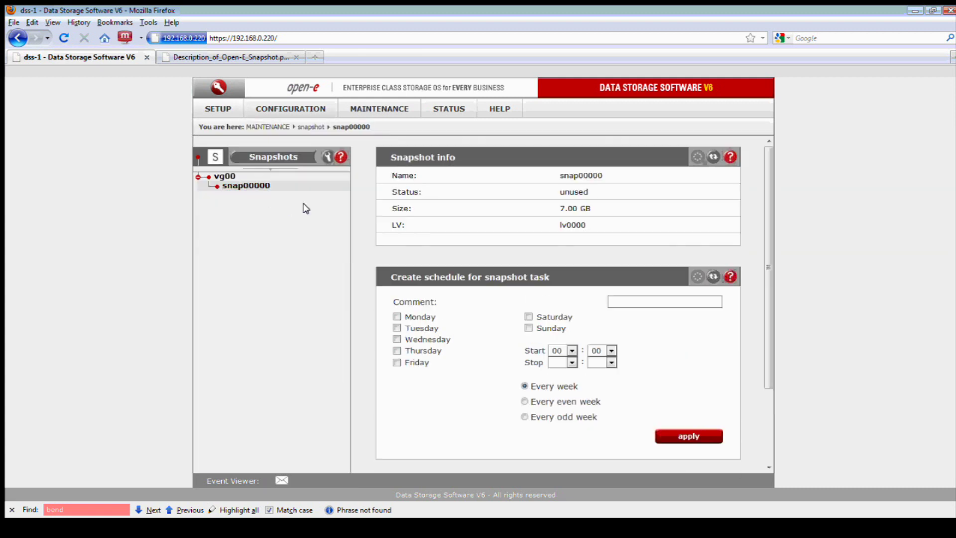
pyautogui.click(394, 327)
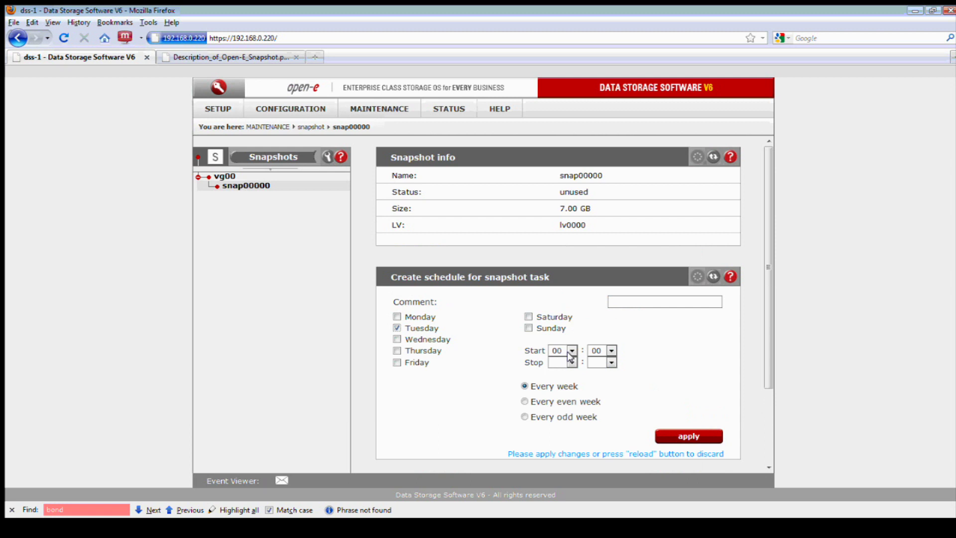
pyautogui.click(571, 351)
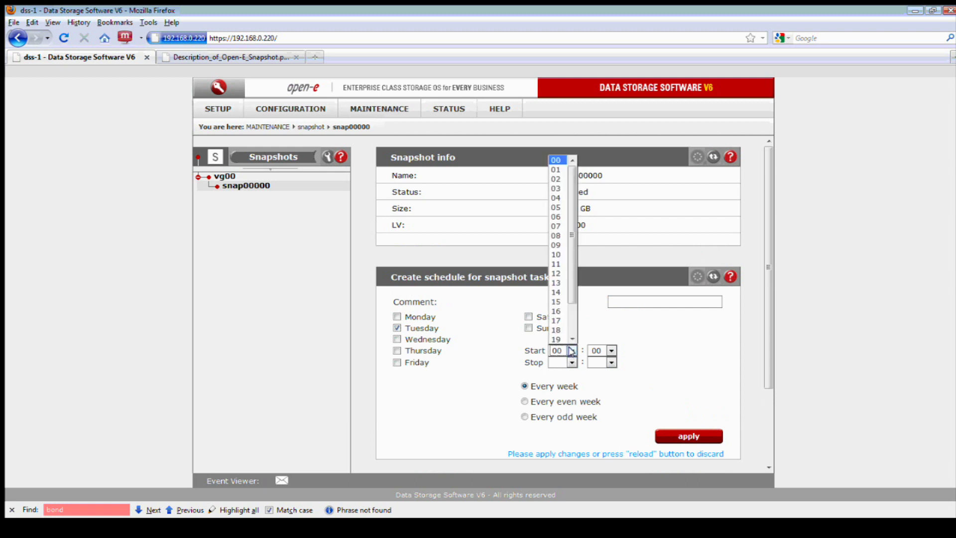
pyautogui.click(556, 292)
pyautogui.click(610, 351)
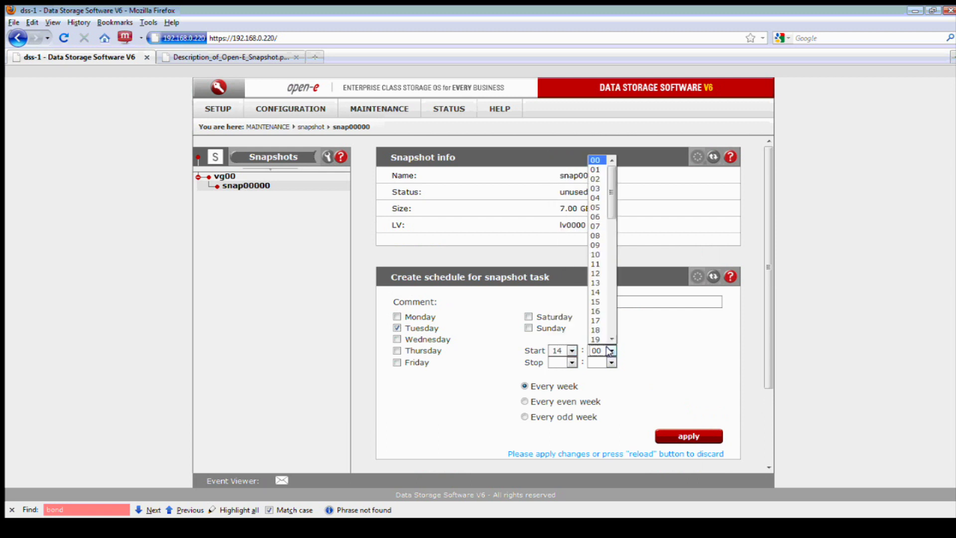
pyautogui.scroll(-6, 610, 319)
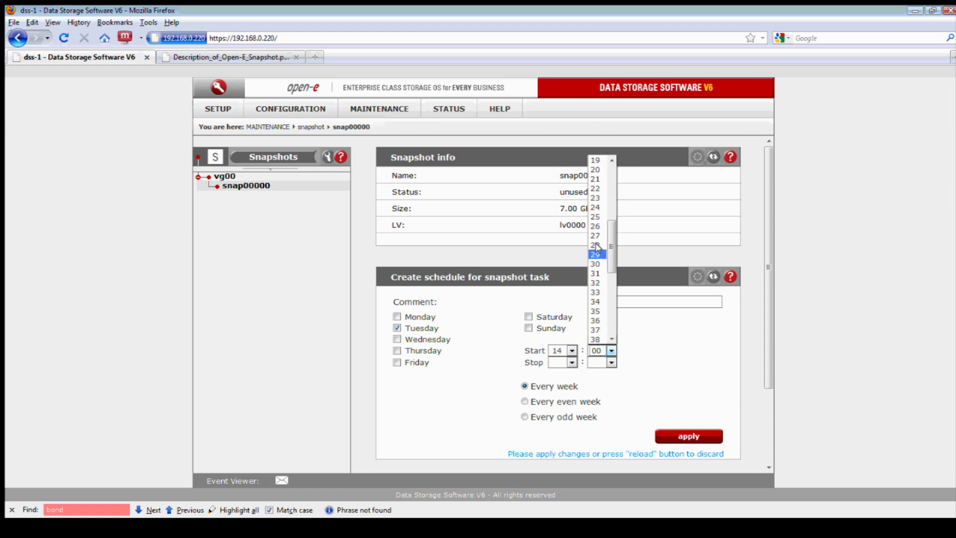
pyautogui.click(599, 188)
pyautogui.click(668, 437)
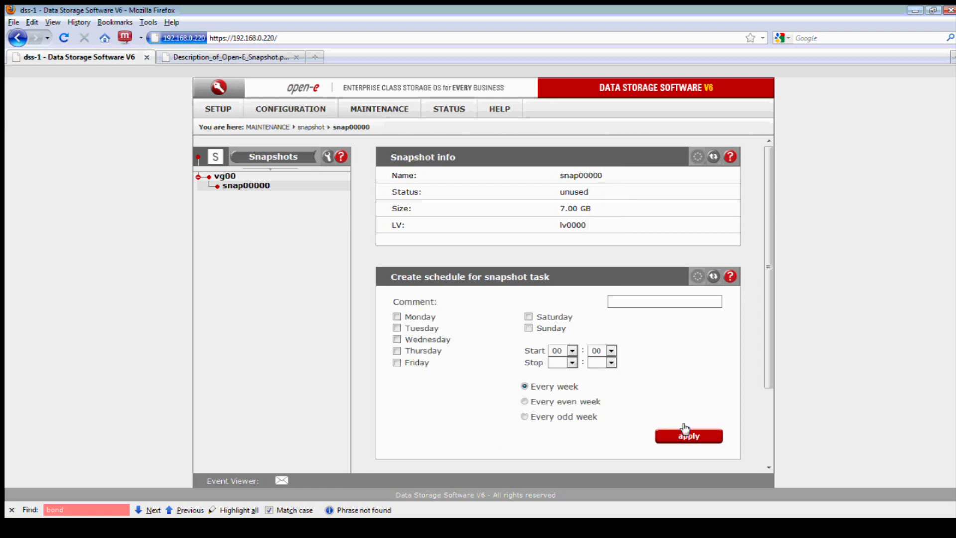
pyautogui.scroll(-4, 682, 421)
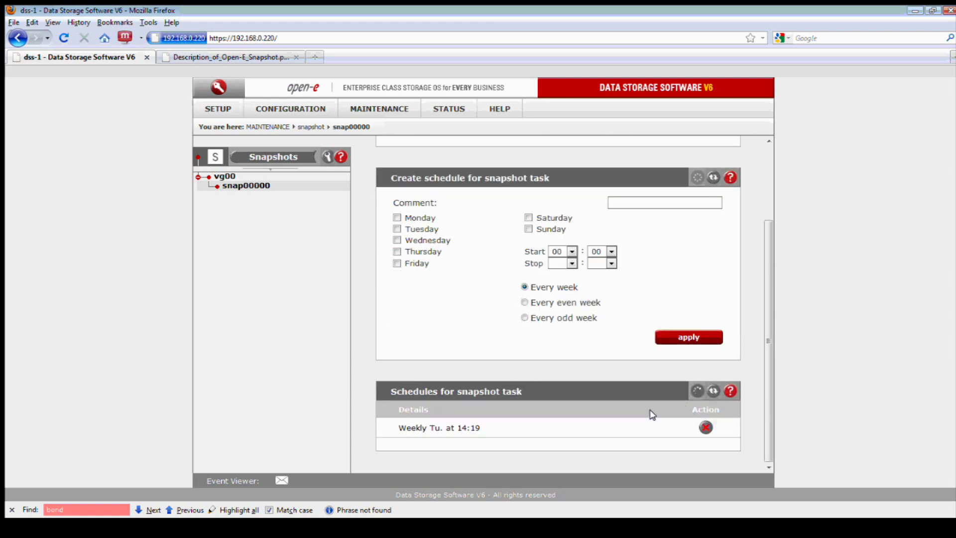
# Refresh the 192.168.0.220 share list twice so only data shows, then go back to Firefox
pyautogui.click(386, 528)
pyautogui.rightClick(491, 216)
pyautogui.click(519, 242)
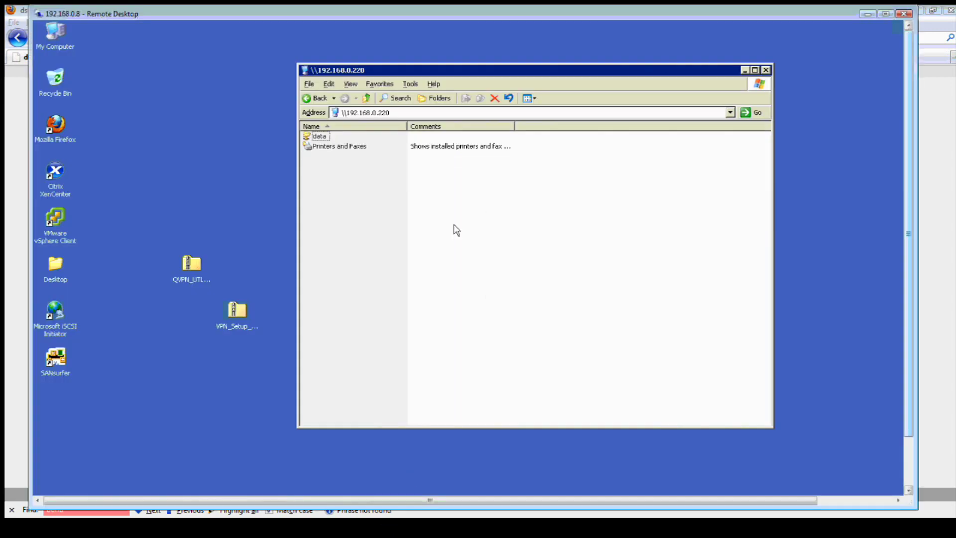
pyautogui.rightClick(481, 217)
pyautogui.click(513, 247)
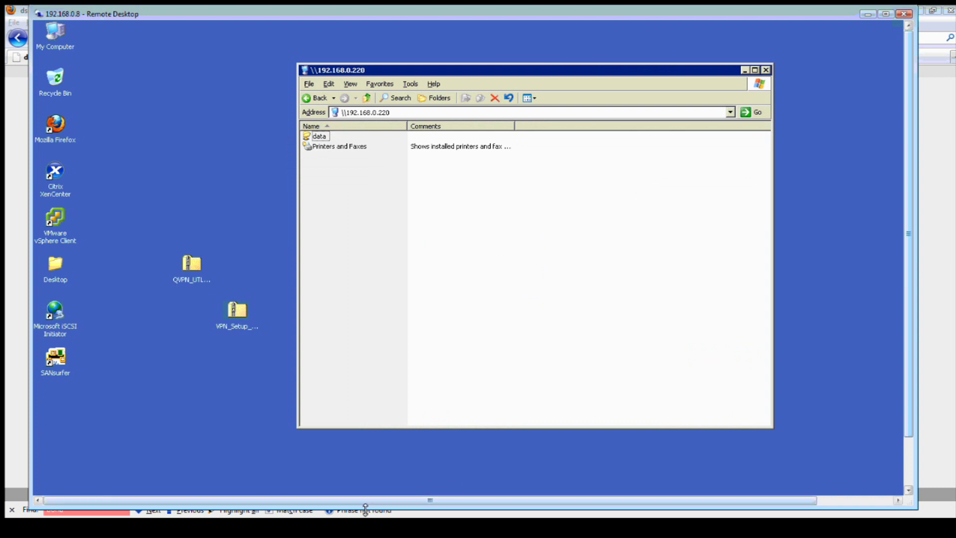
pyautogui.click(325, 527)
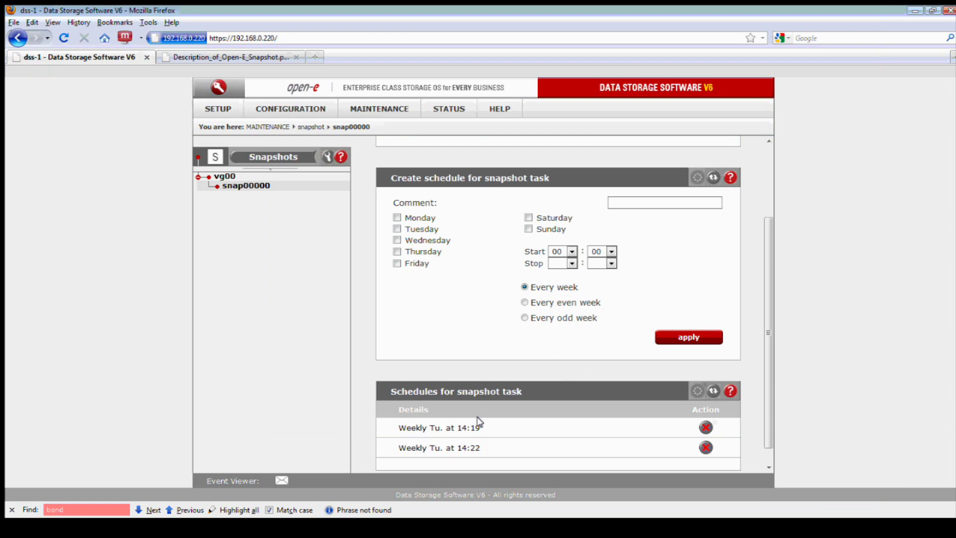
pyautogui.moveTo(479, 427); pyautogui.dragTo(398, 432)
pyautogui.moveTo(481, 447); pyautogui.dragTo(395, 448)
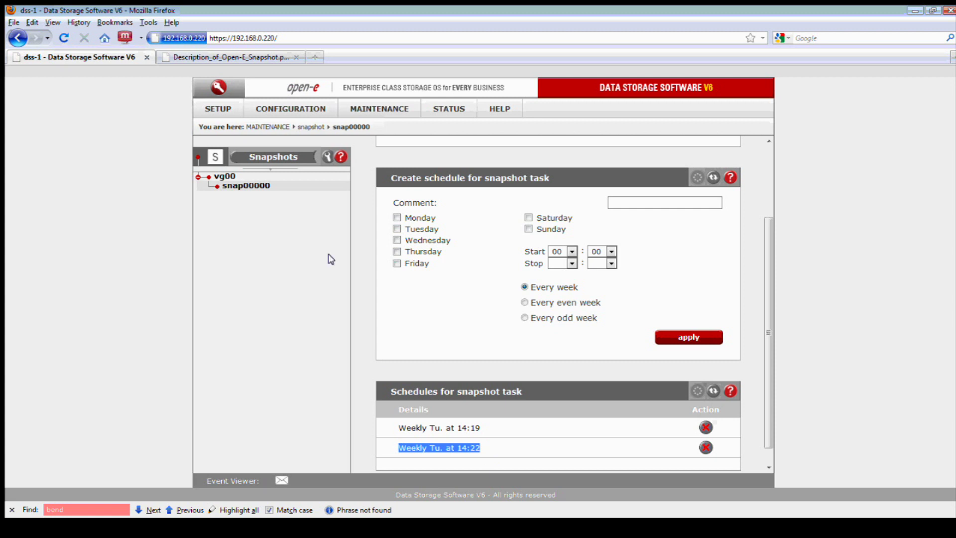
# Create a new share named test under NAS resources > Shares
pyautogui.click(282, 112)
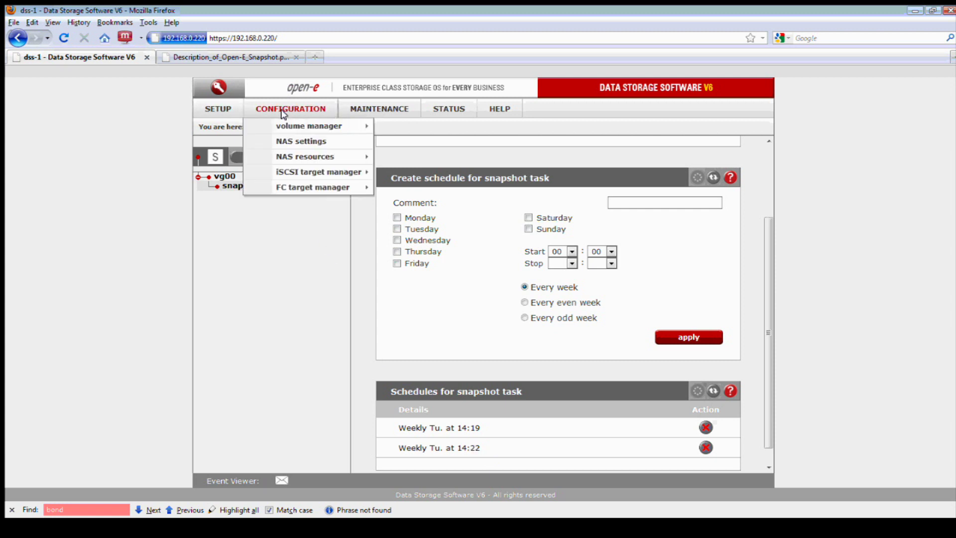
pyautogui.moveTo(307, 156)
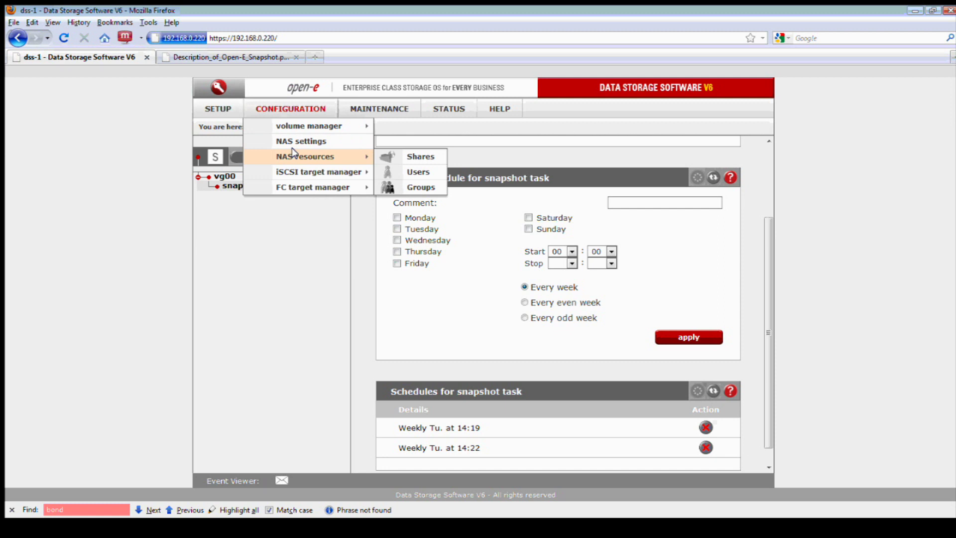
pyautogui.click(387, 157)
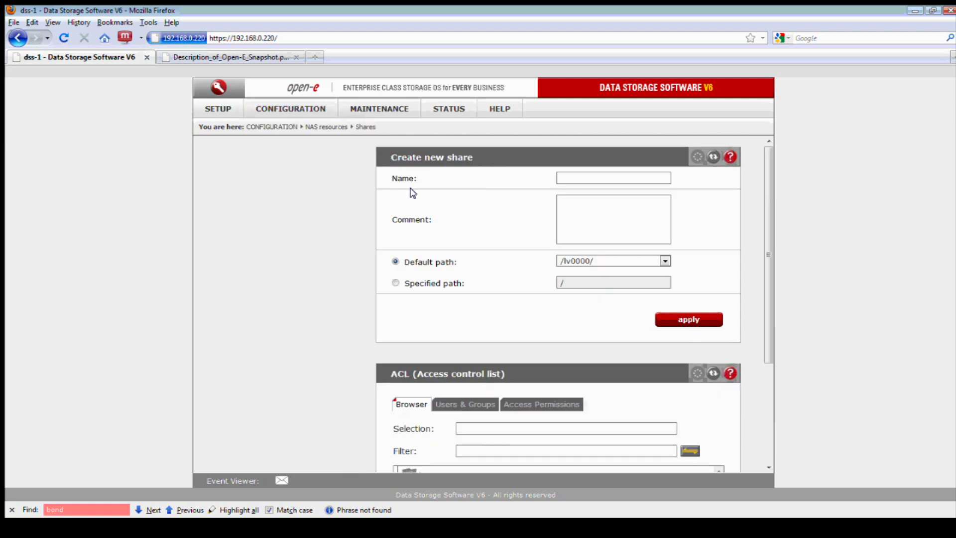
pyautogui.click(564, 177)
pyautogui.write('test')
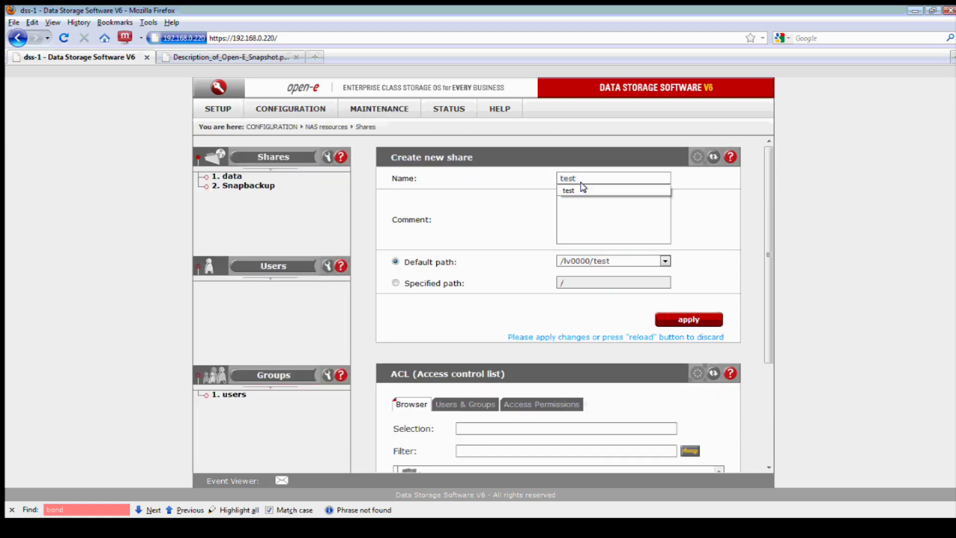
pyautogui.click(673, 318)
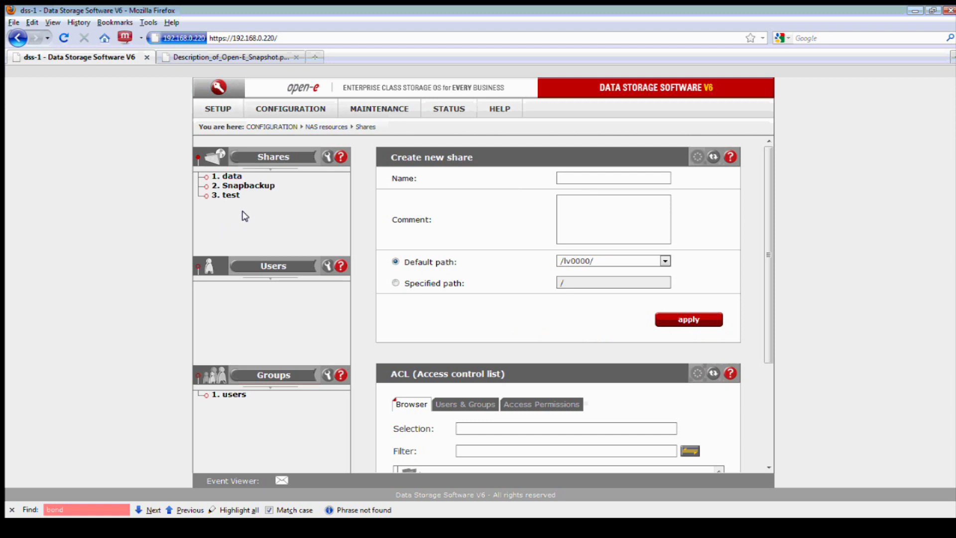
# Give the test share guest SMB access, then return to the remote desktop
pyautogui.click(231, 195)
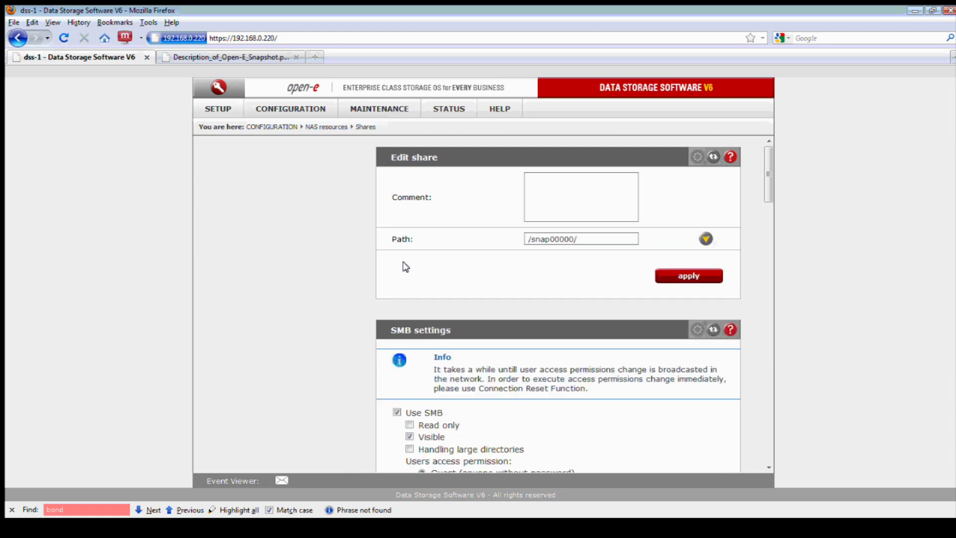
pyautogui.scroll(-3, 420, 318)
pyautogui.click(421, 315)
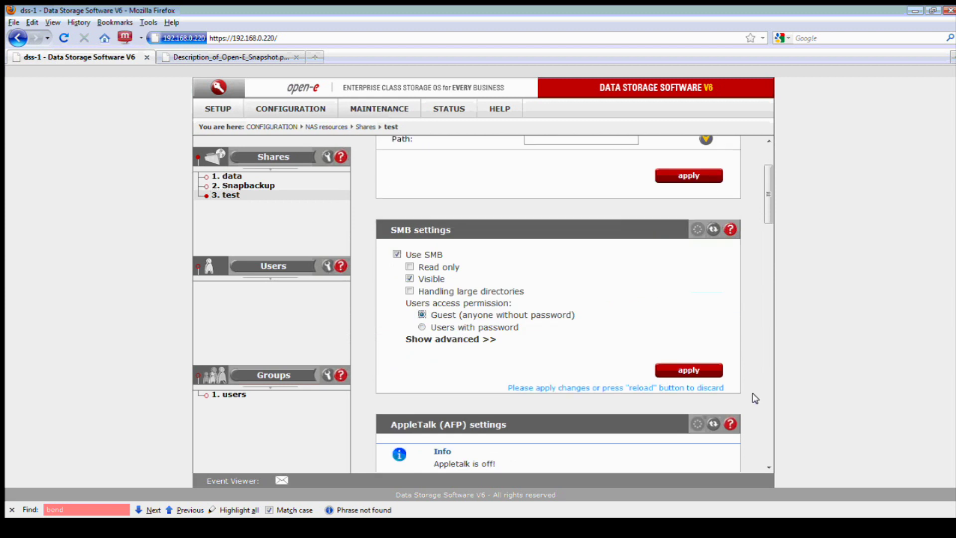
pyautogui.click(688, 369)
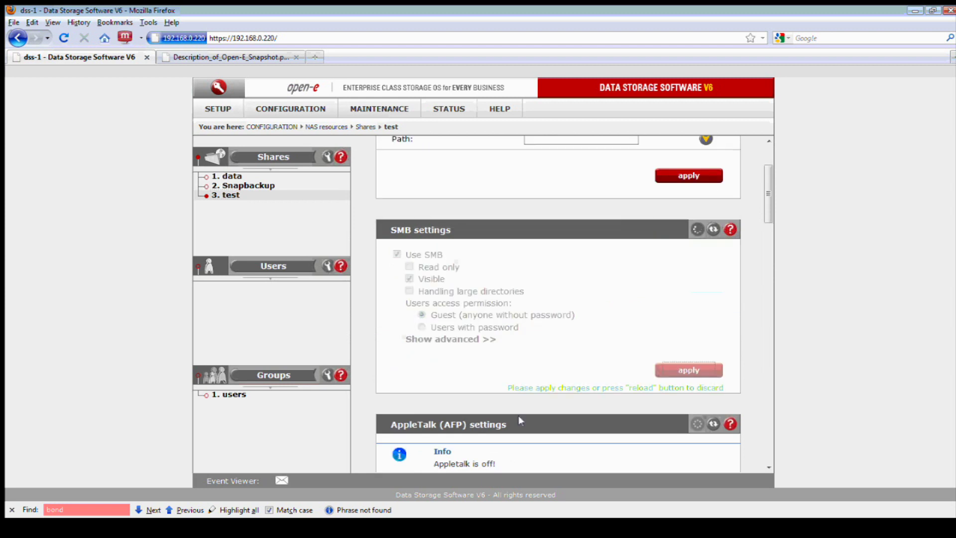
pyautogui.click(405, 531)
# Refresh the share listing and browse into Snapbackup\data\files to view its contents
pyautogui.rightClick(543, 229)
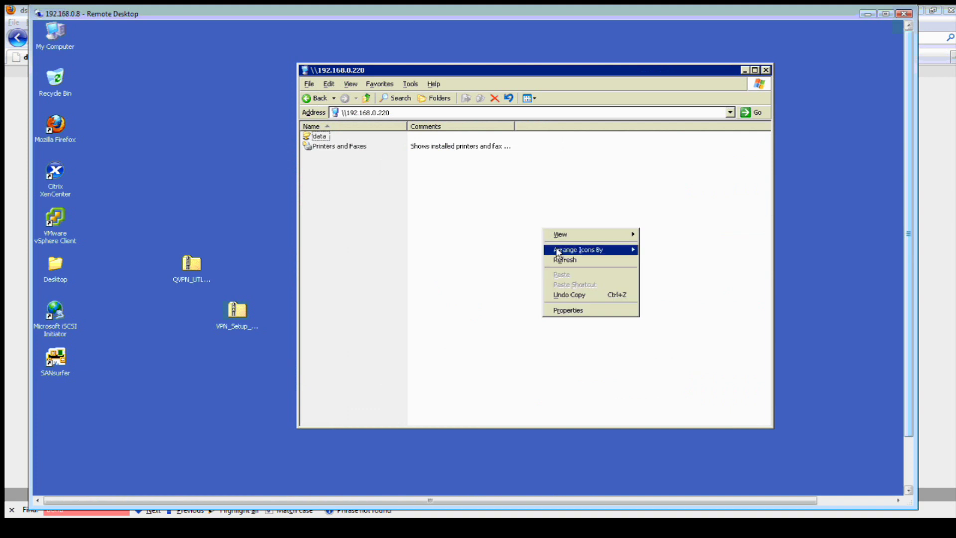
pyautogui.click(559, 256)
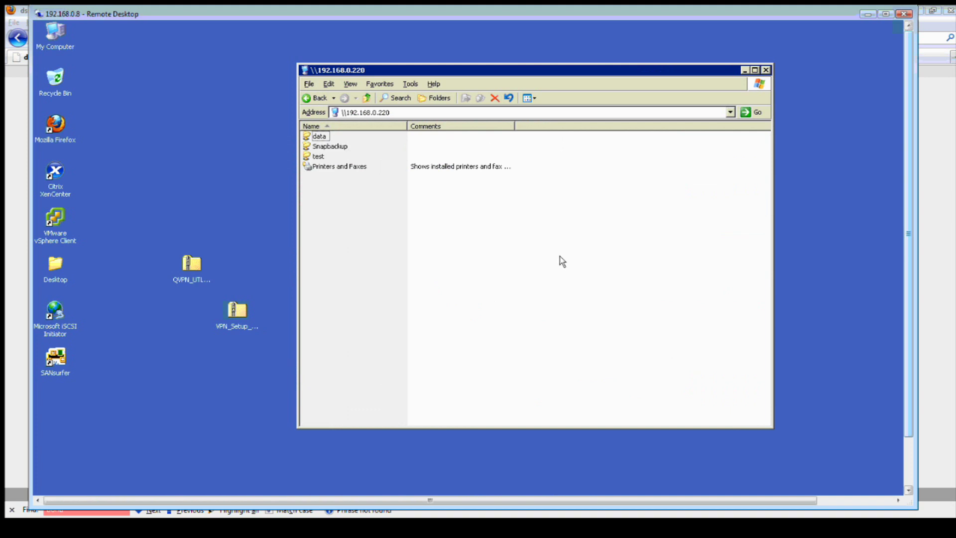
pyautogui.doubleClick(335, 149)
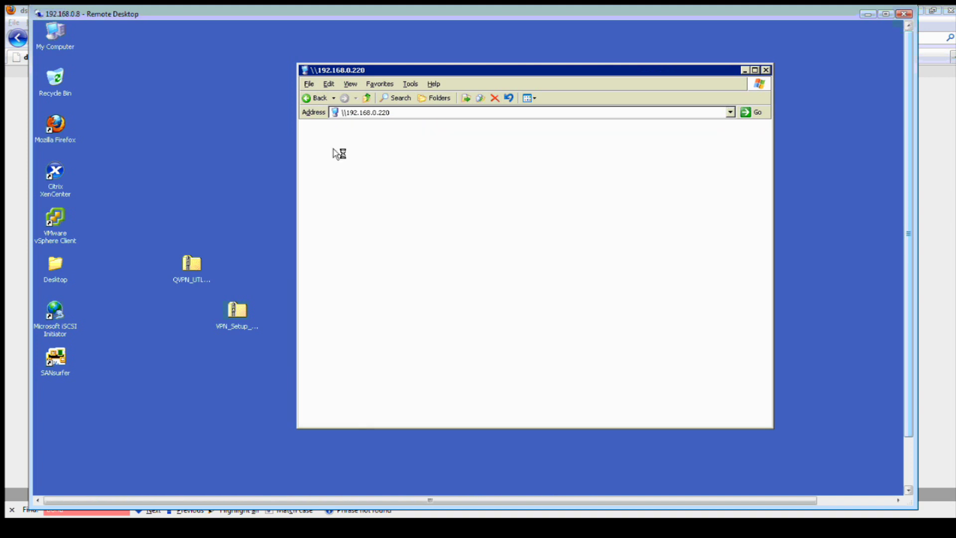
pyautogui.doubleClick(322, 138)
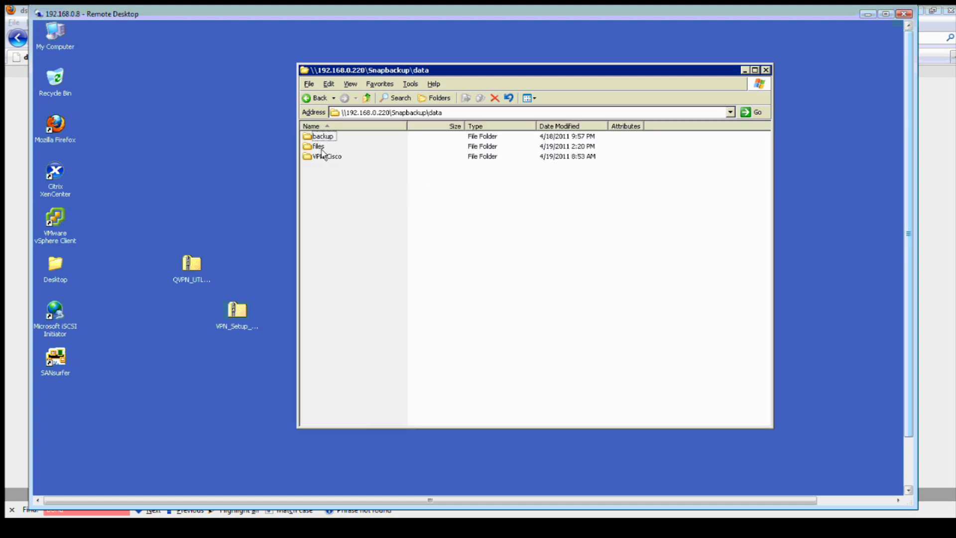
pyautogui.doubleClick(322, 150)
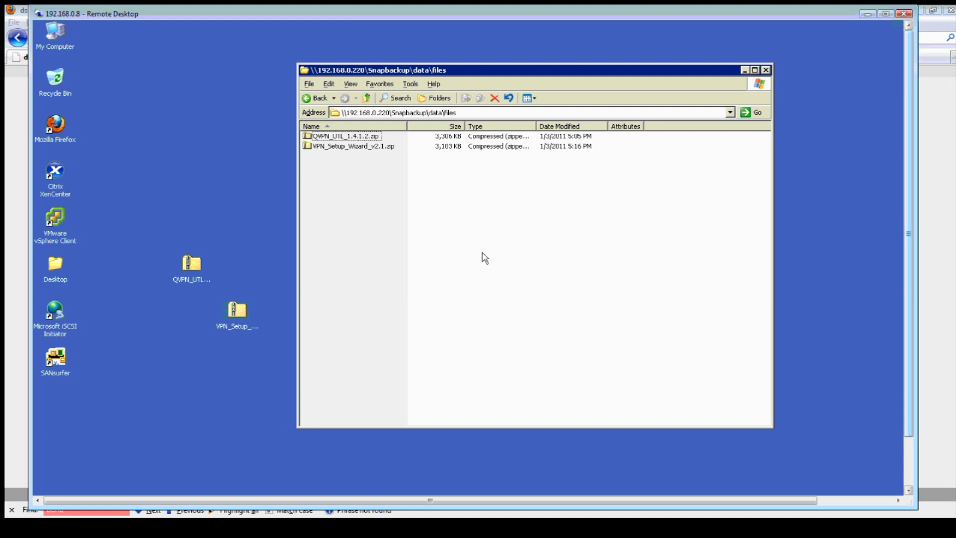
# Go back up to the Snapbackup share root and return to the Open-E console
pyautogui.click(369, 98)
pyautogui.click(368, 98)
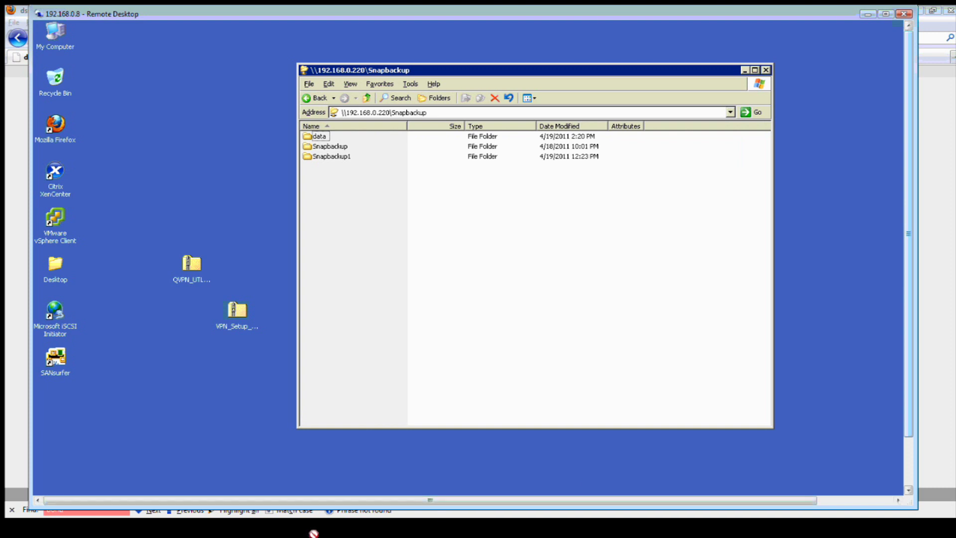
pyautogui.hotkey('alt', 'Tab')
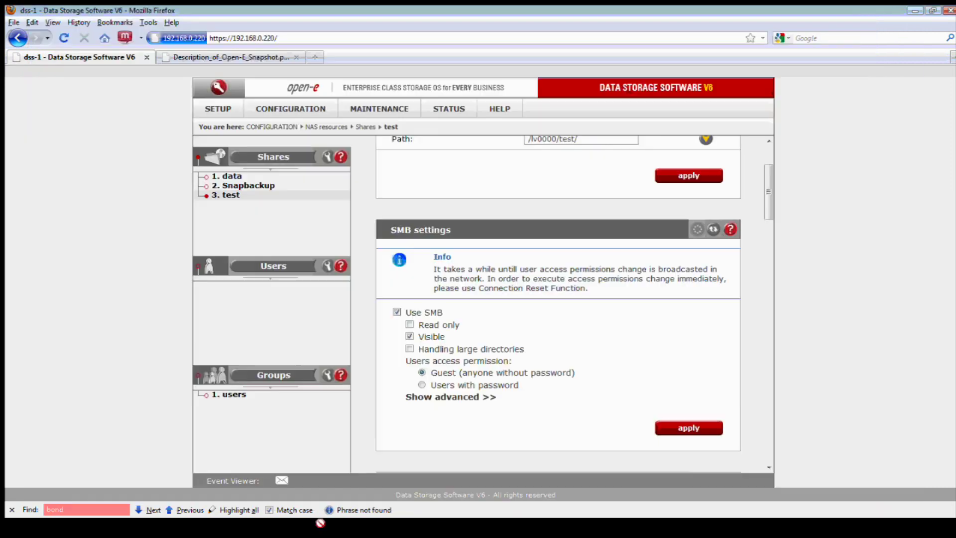
# Stop snap00000 on the Maintenance snapshot page and view its 14:19 and 14:22 Tuesday schedules
pyautogui.click(378, 111)
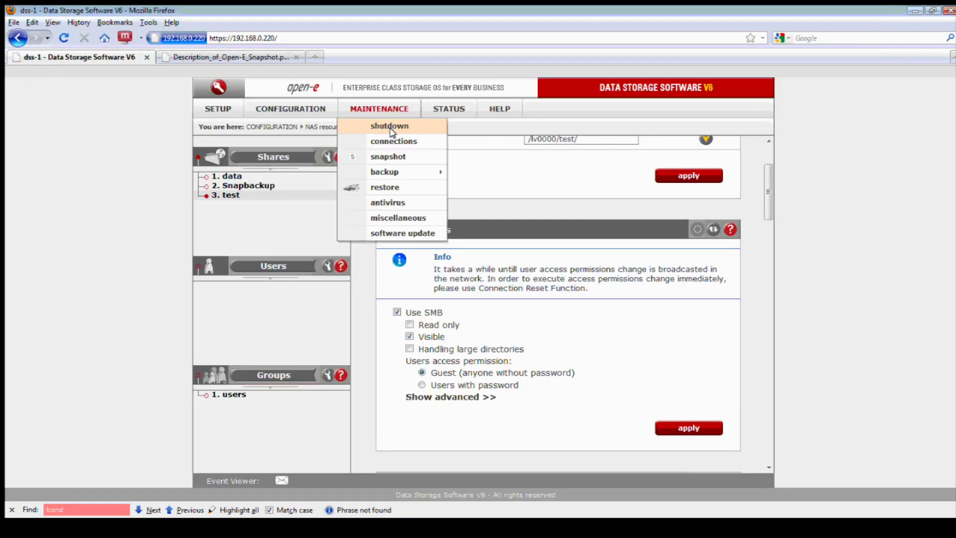
pyautogui.click(389, 157)
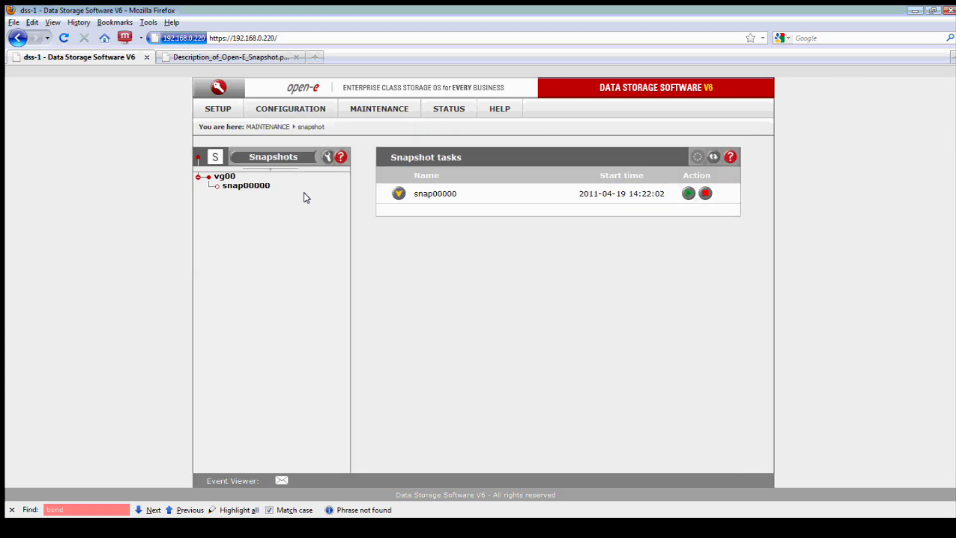
pyautogui.click(706, 193)
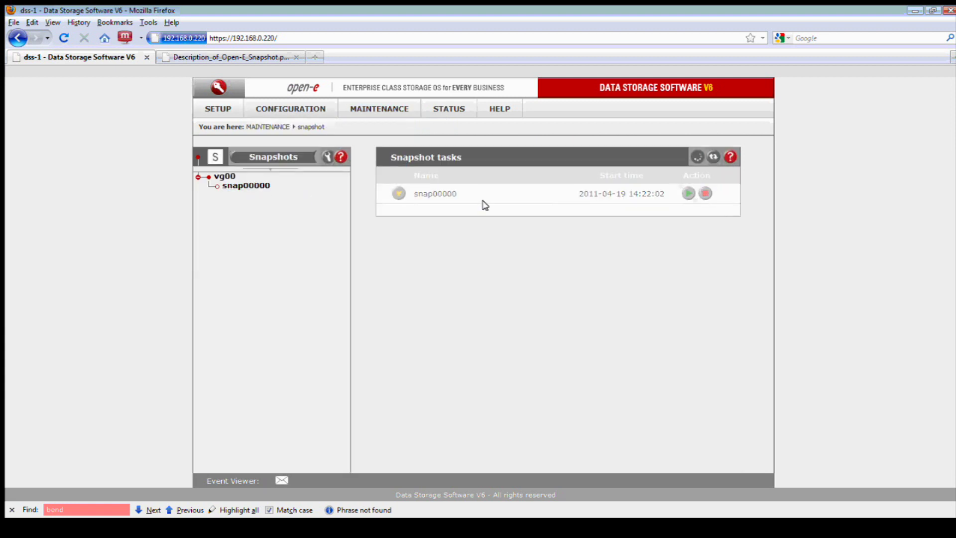
pyautogui.click(236, 186)
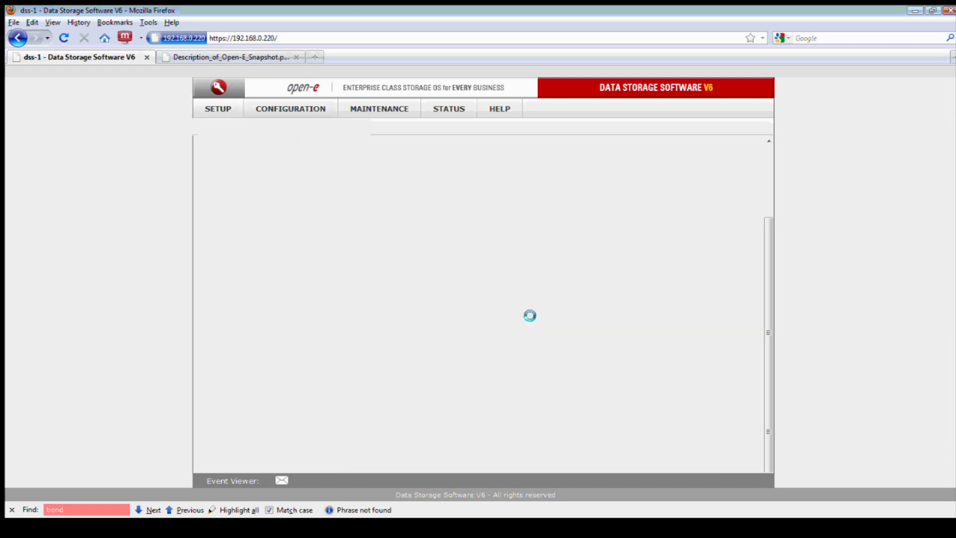
pyautogui.scroll(-3, 573, 324)
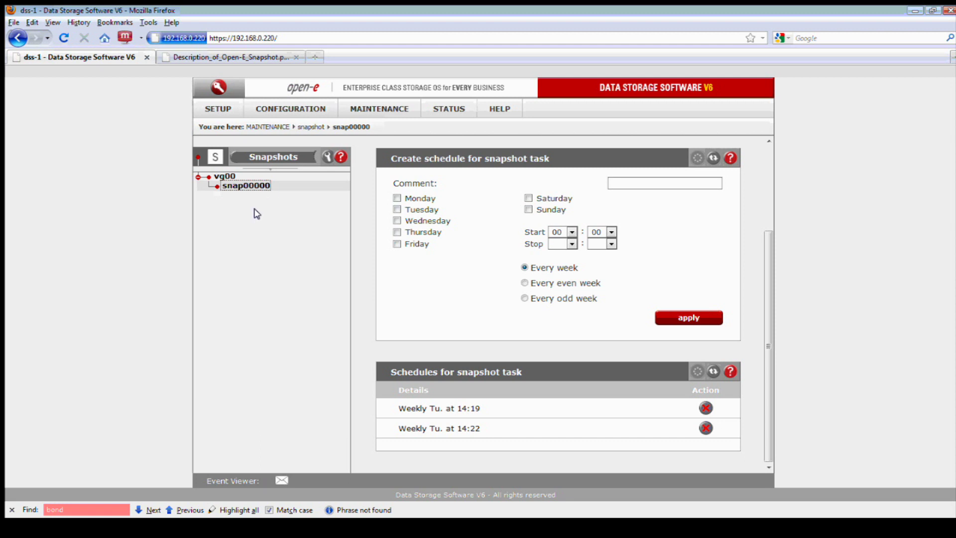
# Delete the 14:22 and 14:19 Tuesday schedules, confirming each deletion
pyautogui.click(706, 428)
pyautogui.click(445, 282)
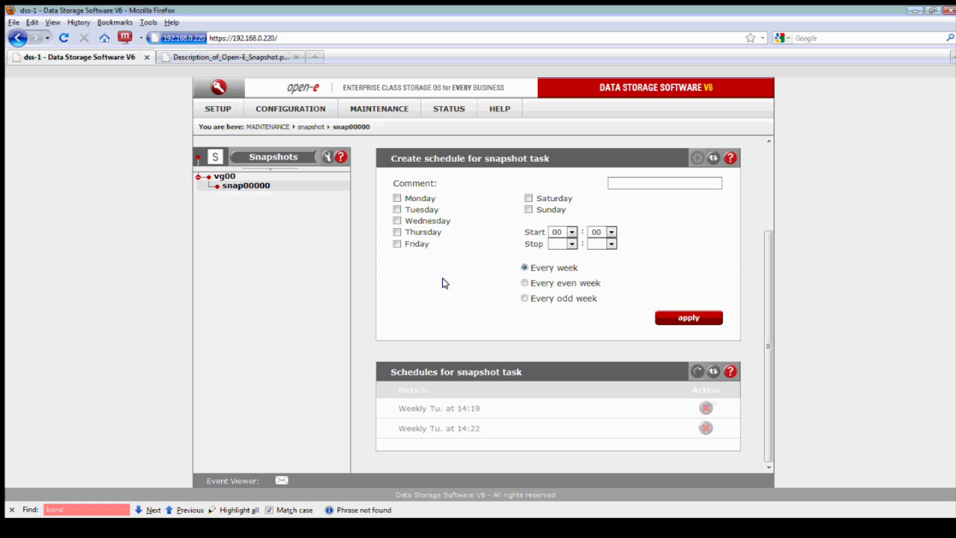
pyautogui.click(700, 424)
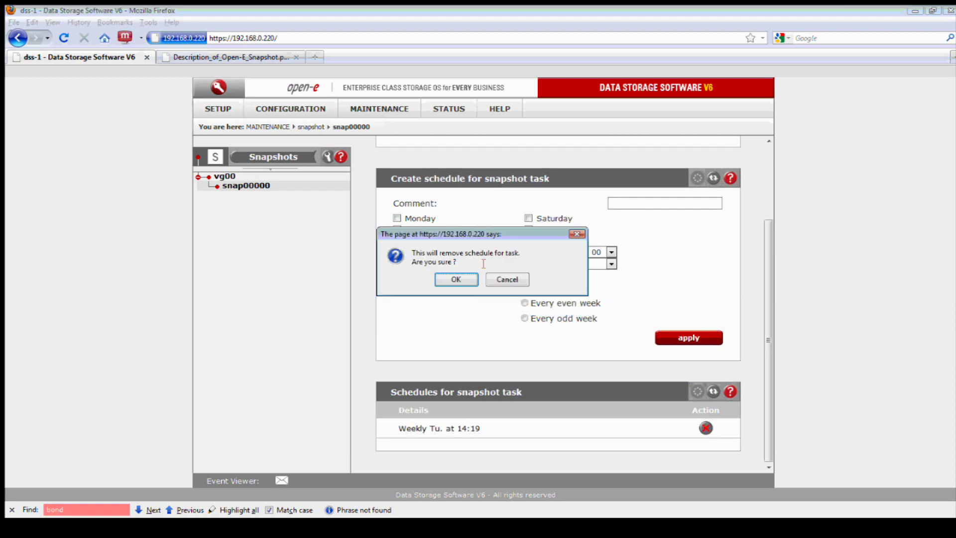
pyautogui.click(456, 279)
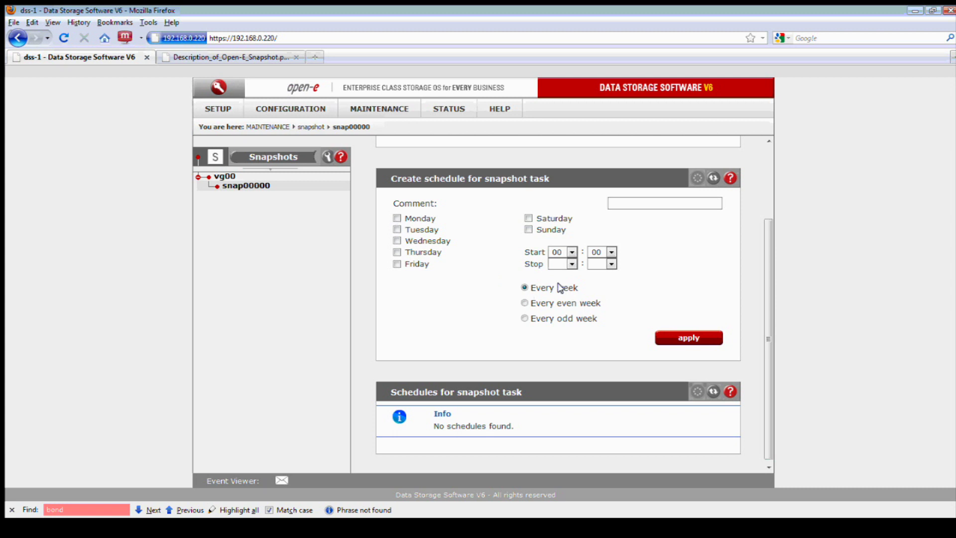
# Select Monday through Friday with a start hour of 12 for the new schedule
pyautogui.click(397, 219)
pyautogui.click(397, 229)
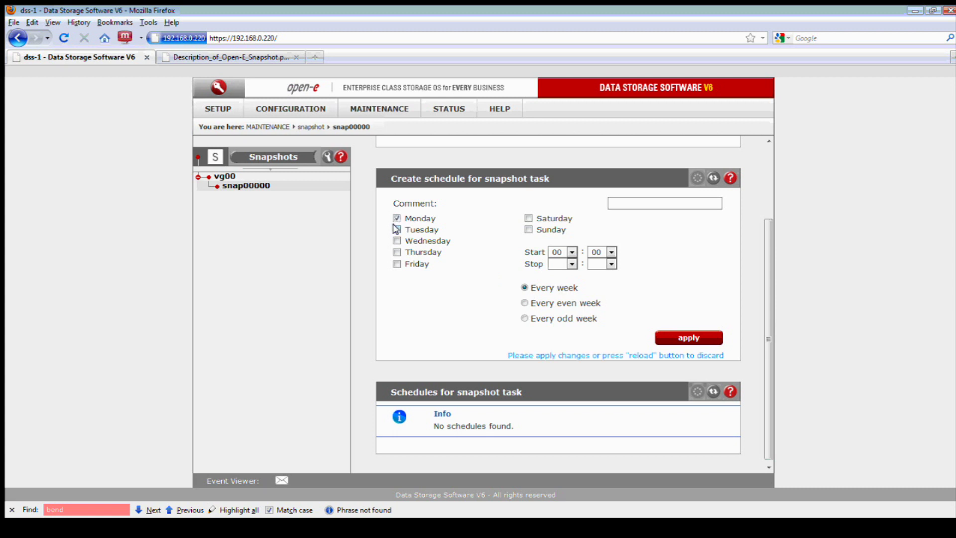
pyautogui.click(397, 241)
pyautogui.click(397, 252)
pyautogui.click(396, 264)
pyautogui.click(561, 252)
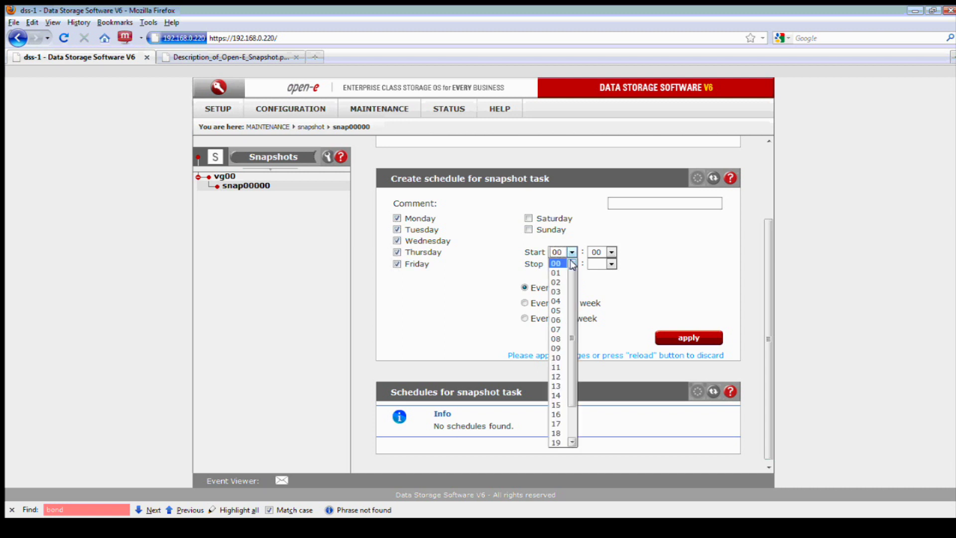
pyautogui.click(561, 378)
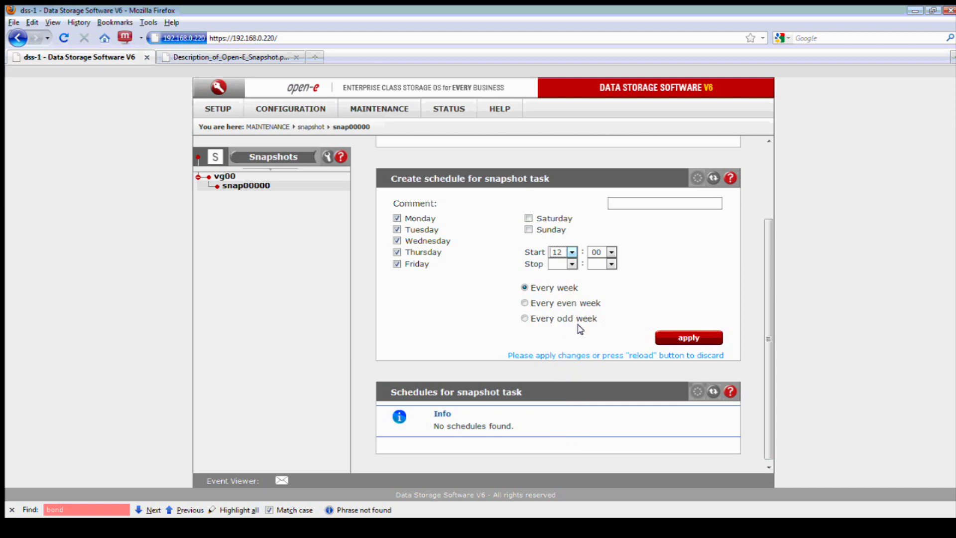
# Set the stop time to 18:00, apply the schedule, then adjust the week-repeat option
pyautogui.click(566, 264)
pyautogui.click(559, 340)
pyautogui.click(567, 265)
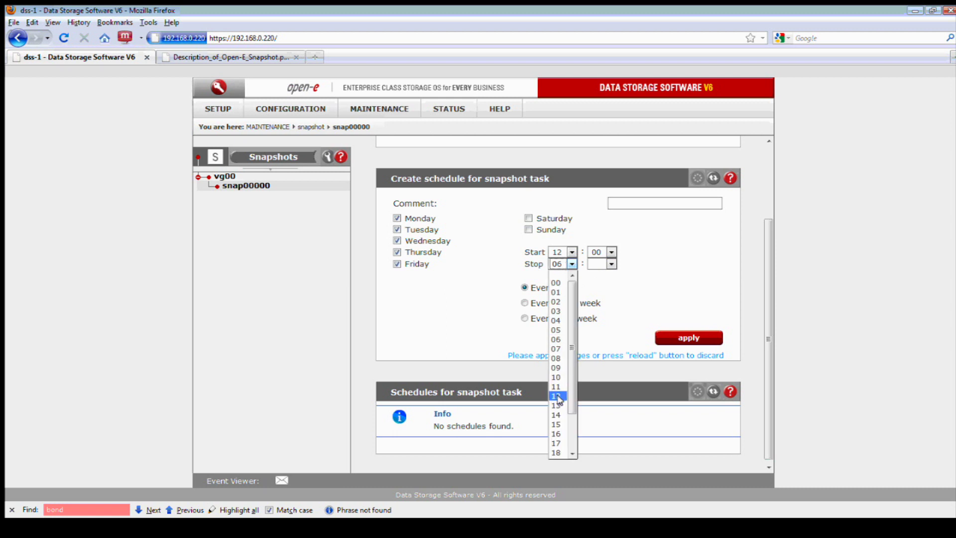
pyautogui.click(557, 452)
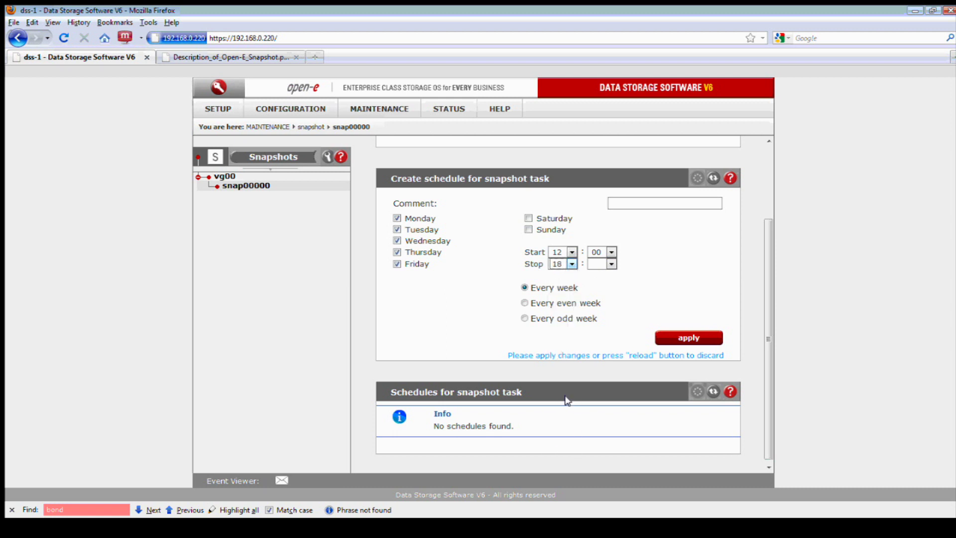
pyautogui.click(608, 264)
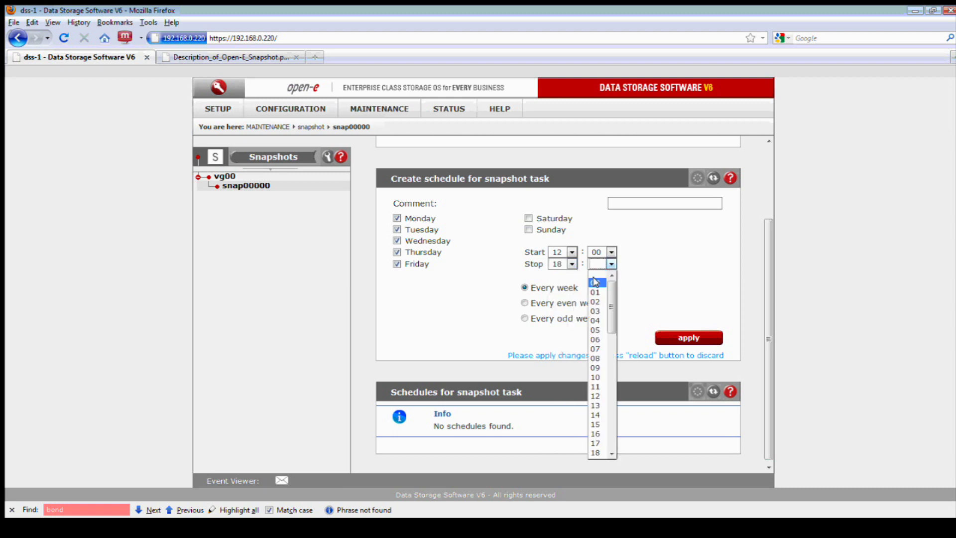
pyautogui.click(596, 283)
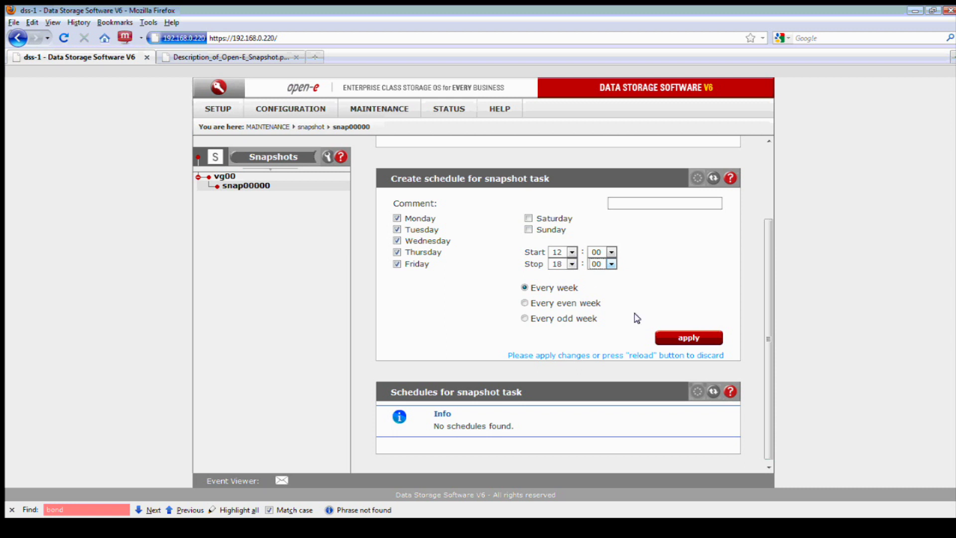
pyautogui.click(665, 335)
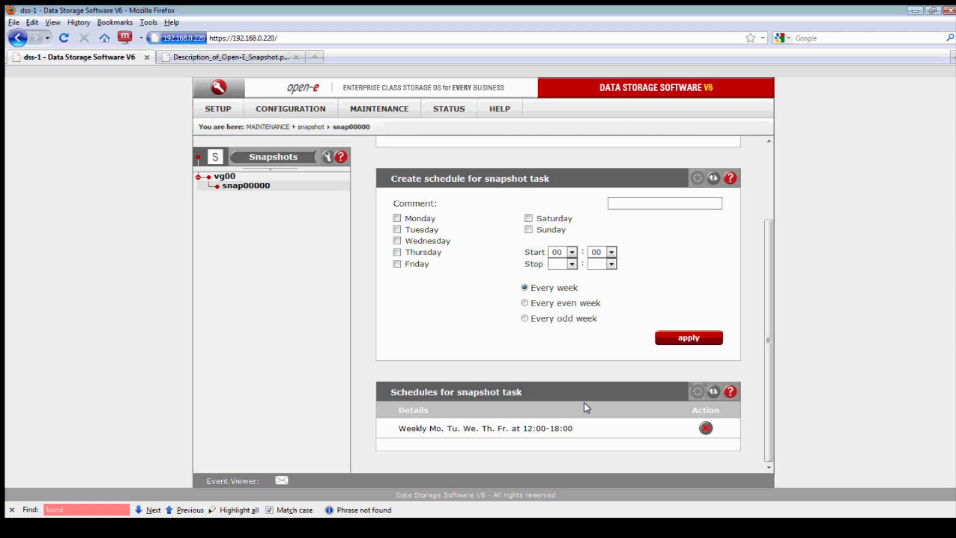
pyautogui.click(525, 302)
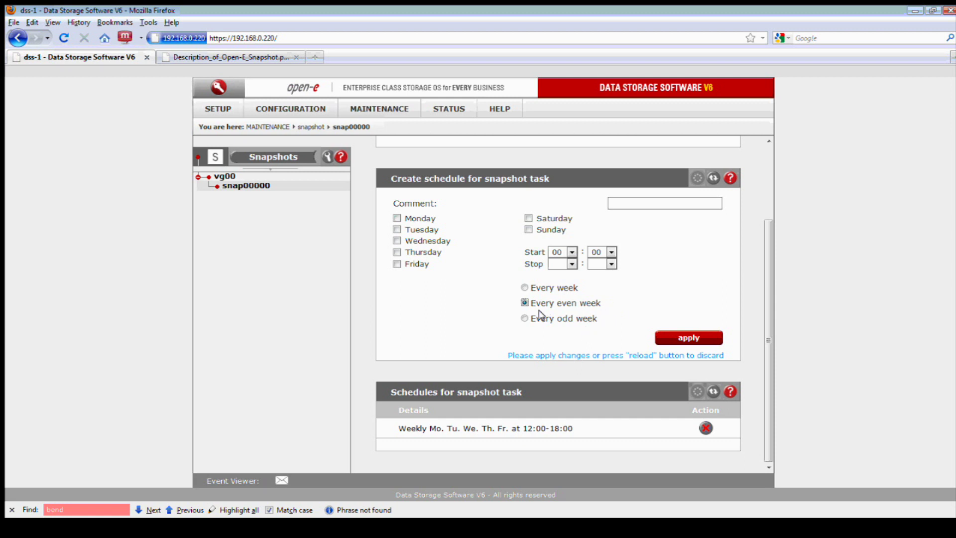
# Schedule Monday, Wednesday and Friday at 12:00, repeating every week, and apply it
pyautogui.click(397, 218)
pyautogui.click(397, 241)
pyautogui.click(396, 263)
pyautogui.click(571, 252)
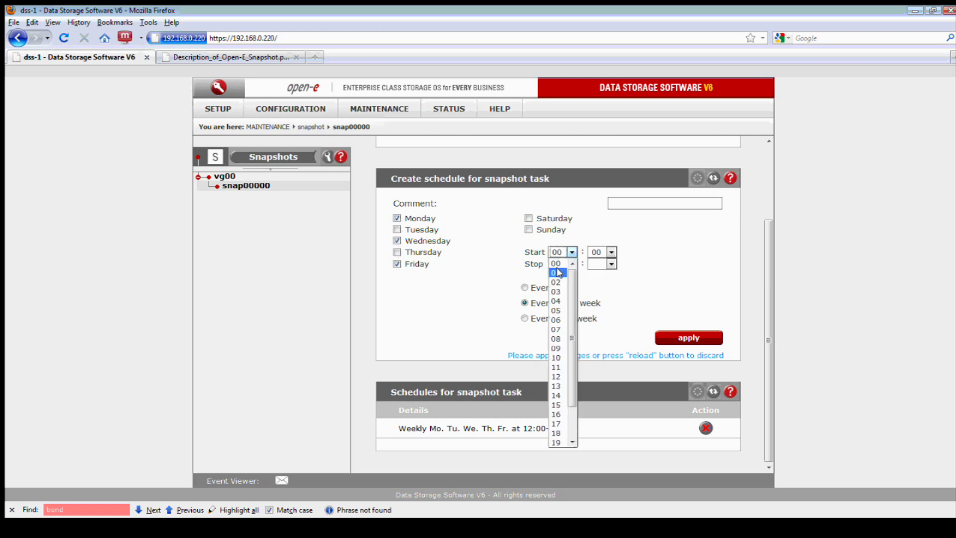
pyautogui.click(558, 376)
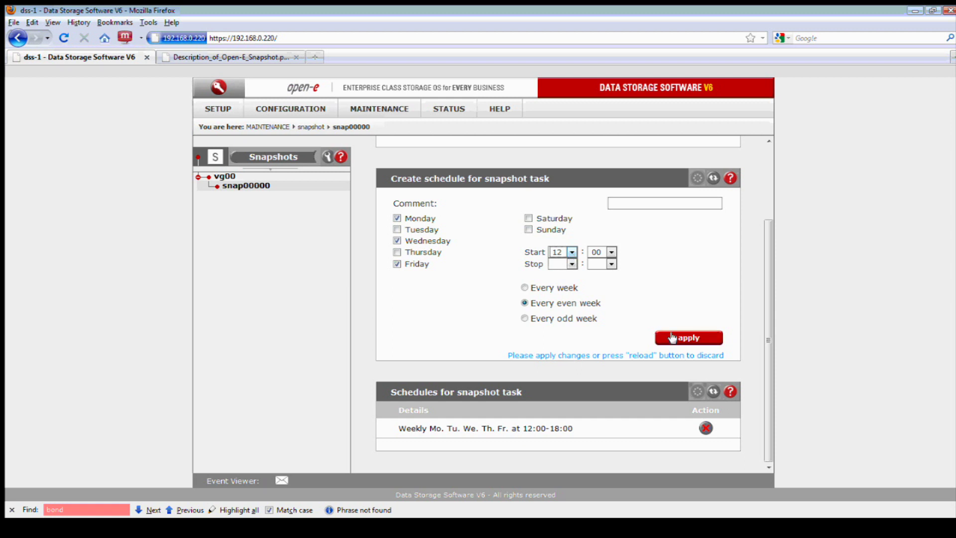
pyautogui.click(524, 288)
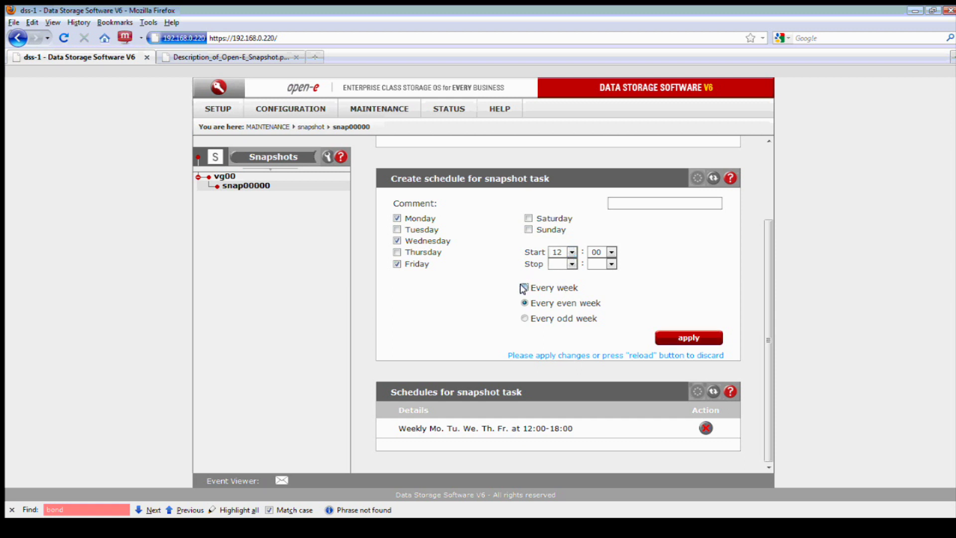
pyautogui.click(683, 338)
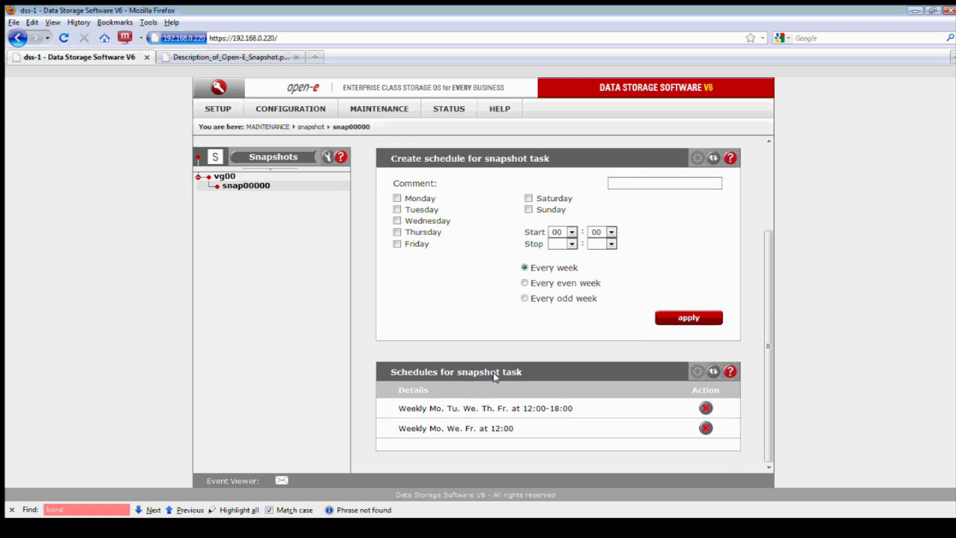
# Schedule Tuesday and Thursday at start hour 12 and apply it
pyautogui.click(397, 209)
pyautogui.click(397, 232)
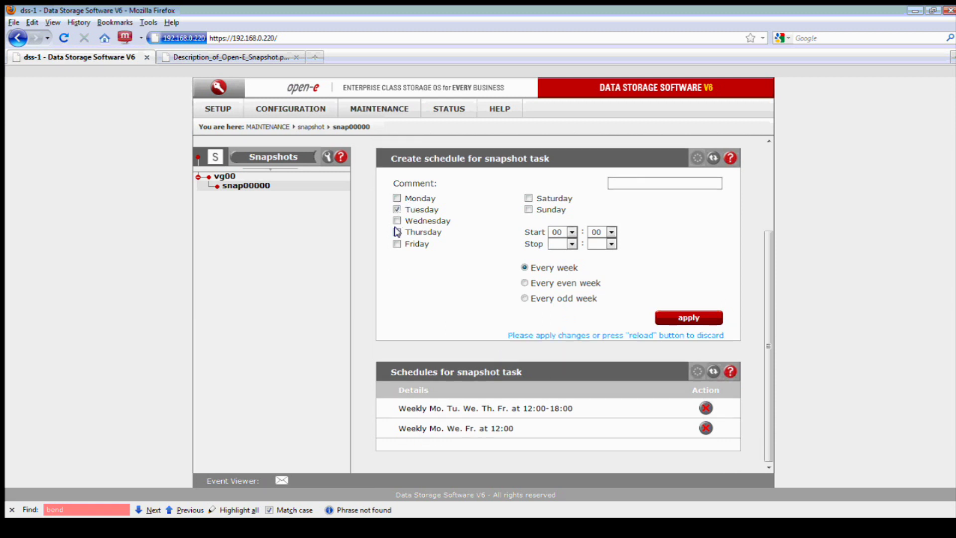
pyautogui.click(572, 232)
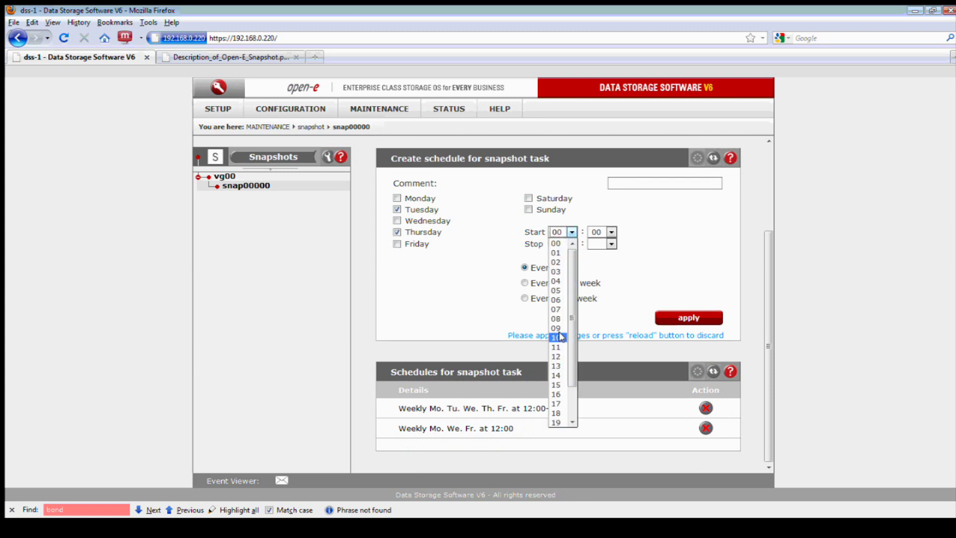
pyautogui.click(561, 356)
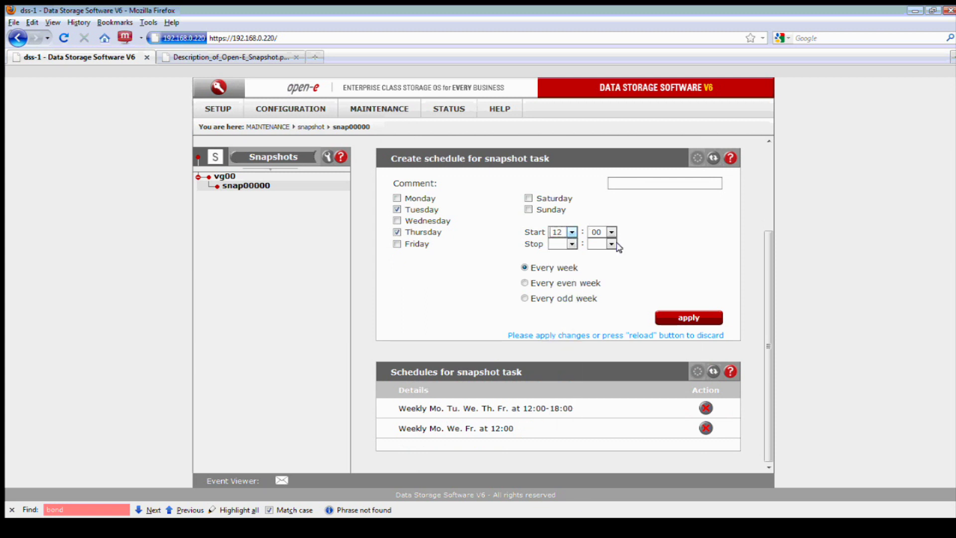
pyautogui.click(667, 321)
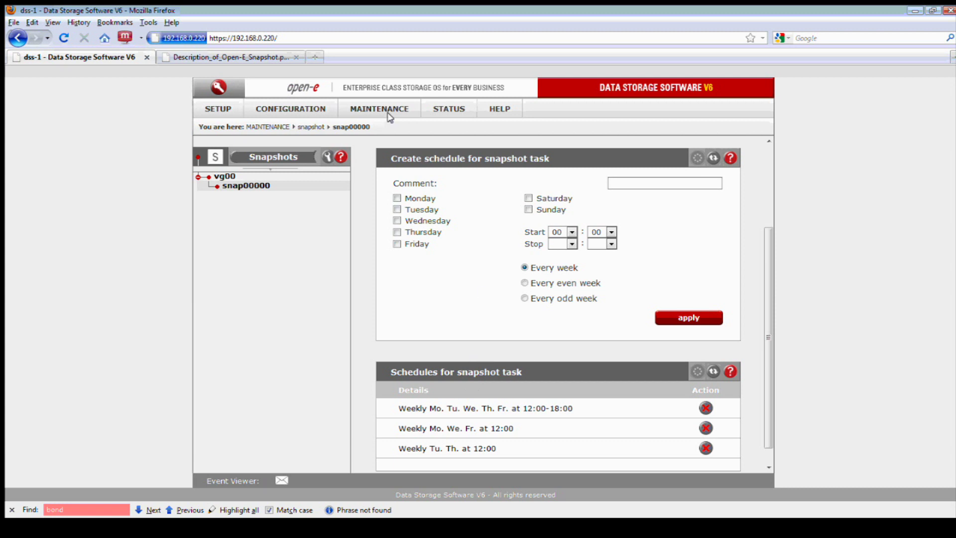
# Delete the Tuesday/Thursday, Monday/Wednesday/Friday and Monday–Friday schedules, confirming each
pyautogui.click(368, 109)
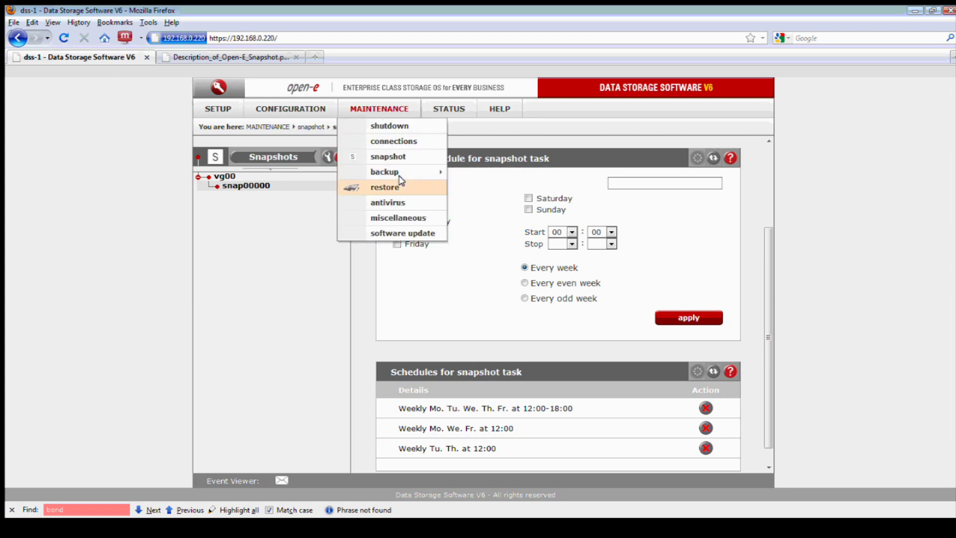
pyautogui.moveTo(403, 173)
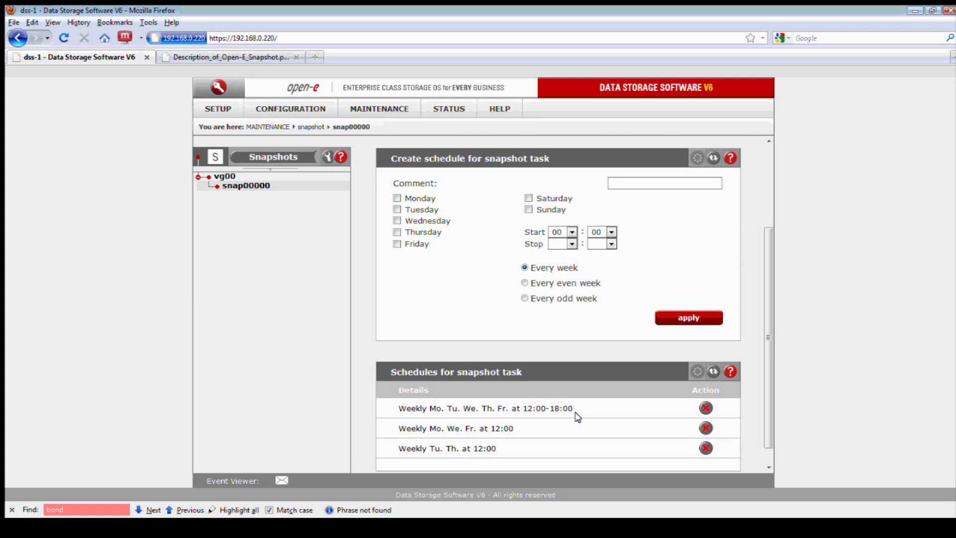
pyautogui.click(706, 448)
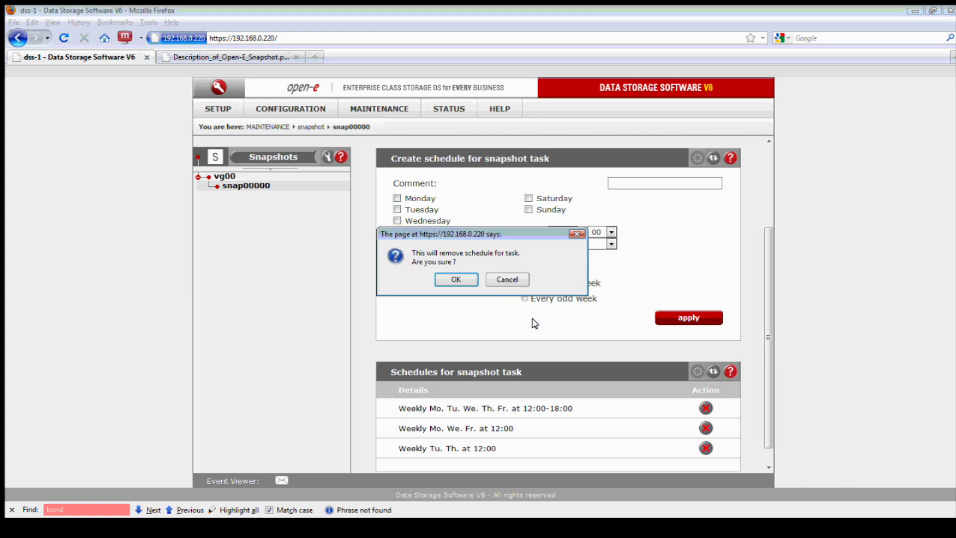
pyautogui.click(458, 277)
pyautogui.click(706, 429)
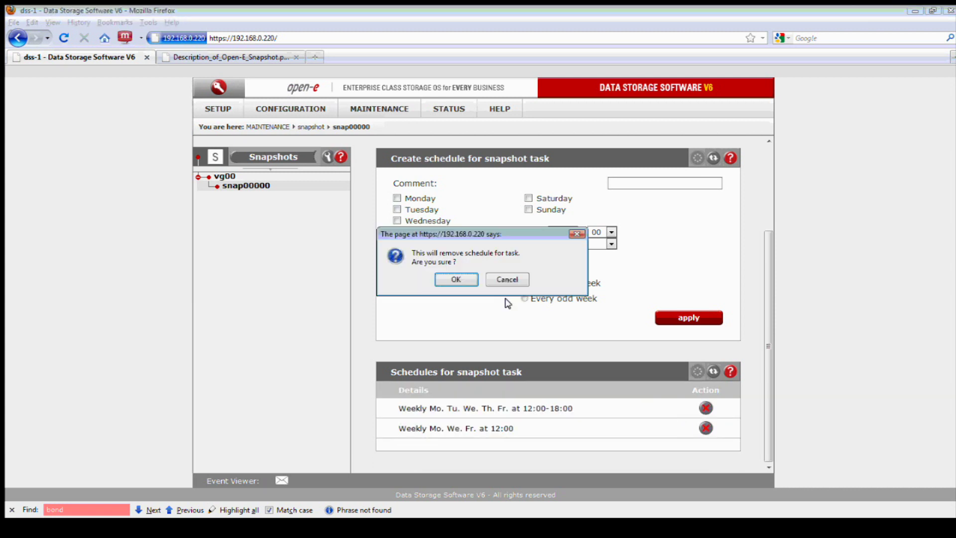
pyautogui.click(465, 278)
pyautogui.click(705, 368)
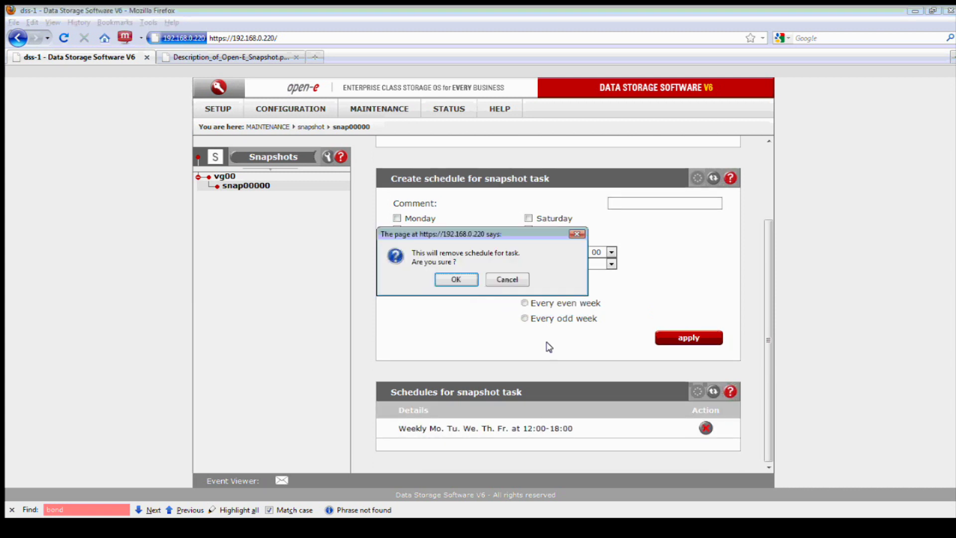
pyautogui.click(455, 279)
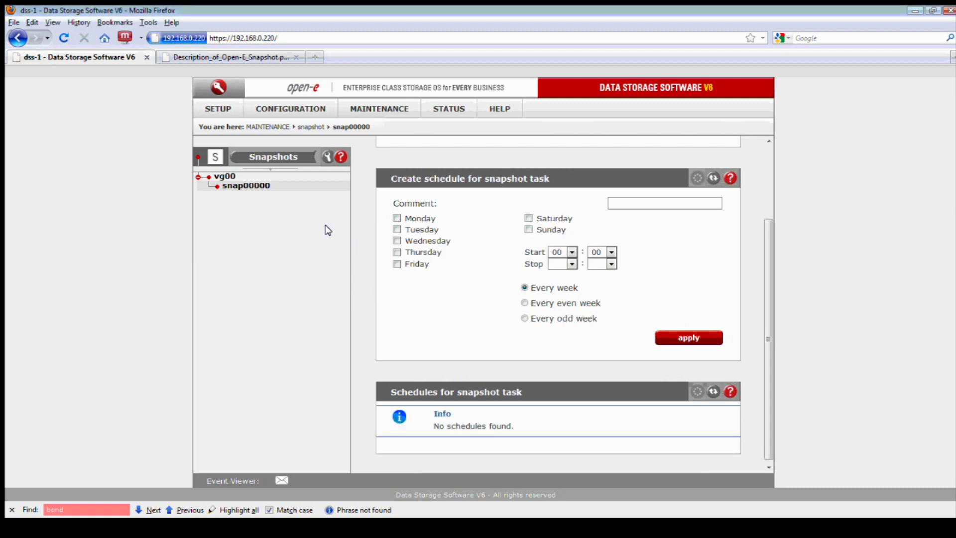
pyautogui.click(298, 110)
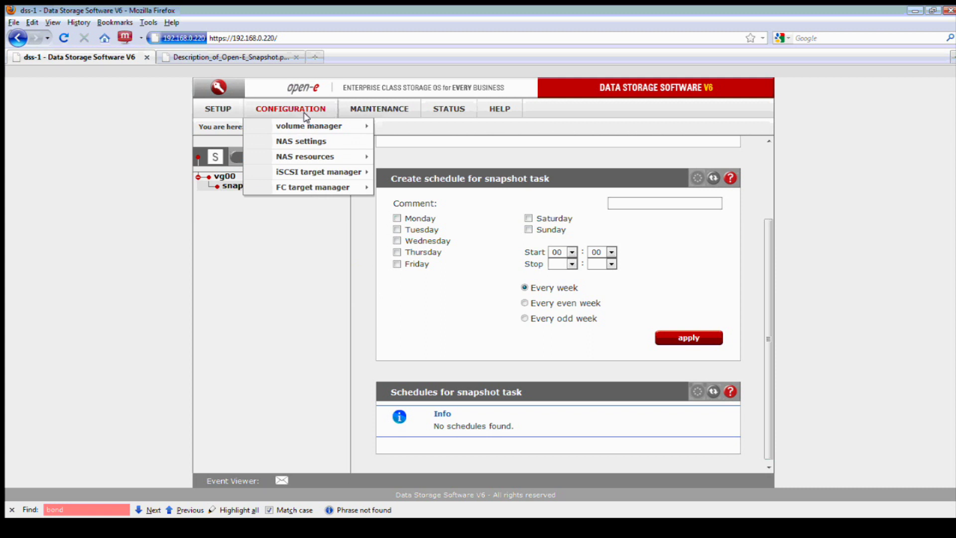
# In vg00's volume manager, start a new snapshot and attach it to lv0001
pyautogui.moveTo(324, 126)
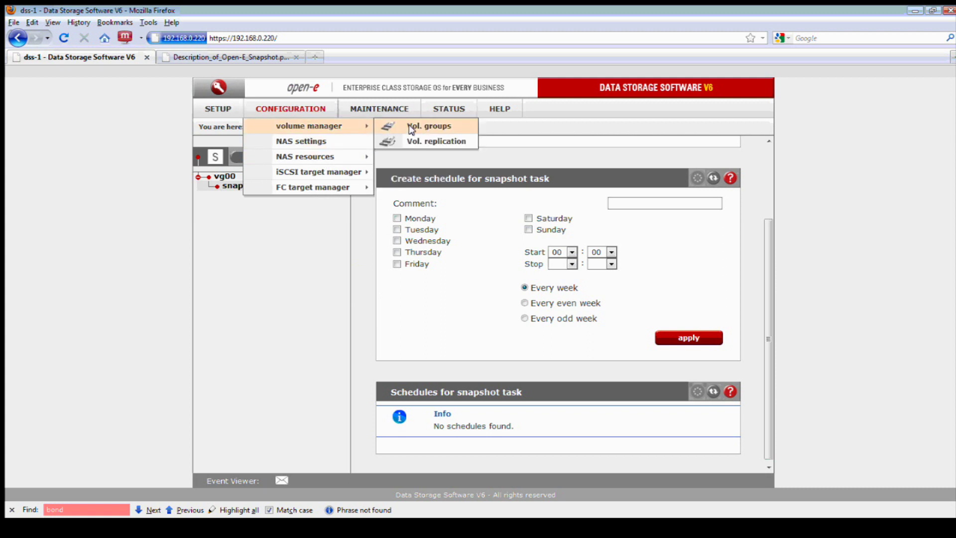
pyautogui.click(411, 128)
pyautogui.click(221, 176)
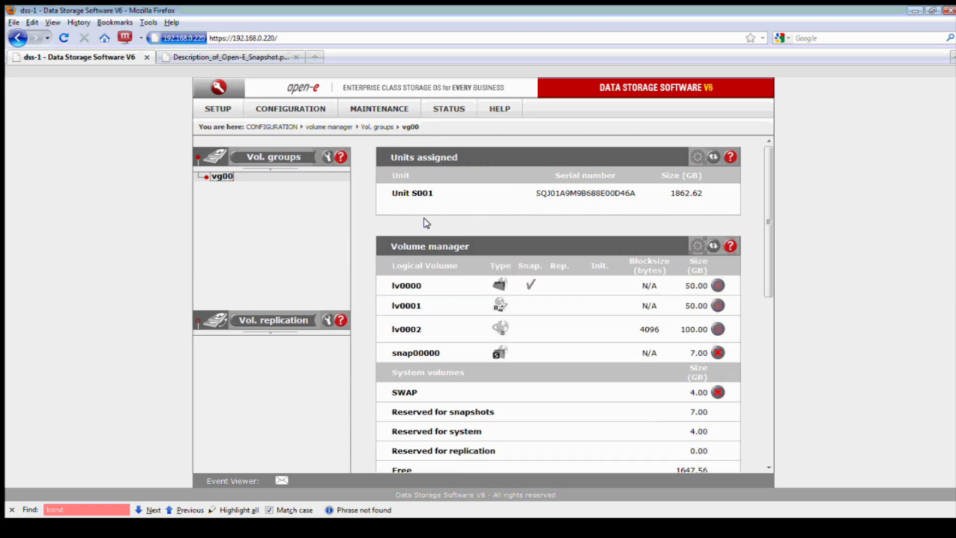
pyautogui.scroll(-2, 548, 322)
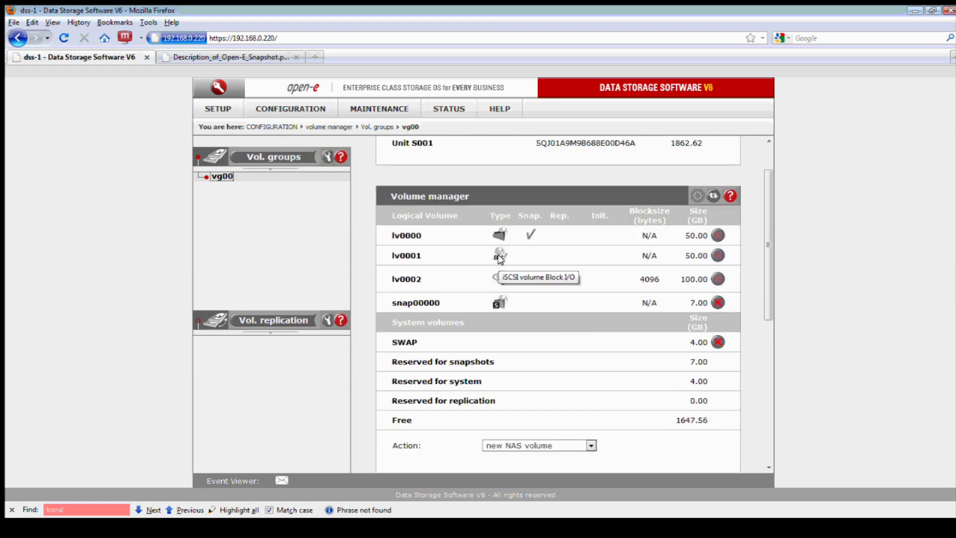
pyautogui.scroll(-2, 534, 294)
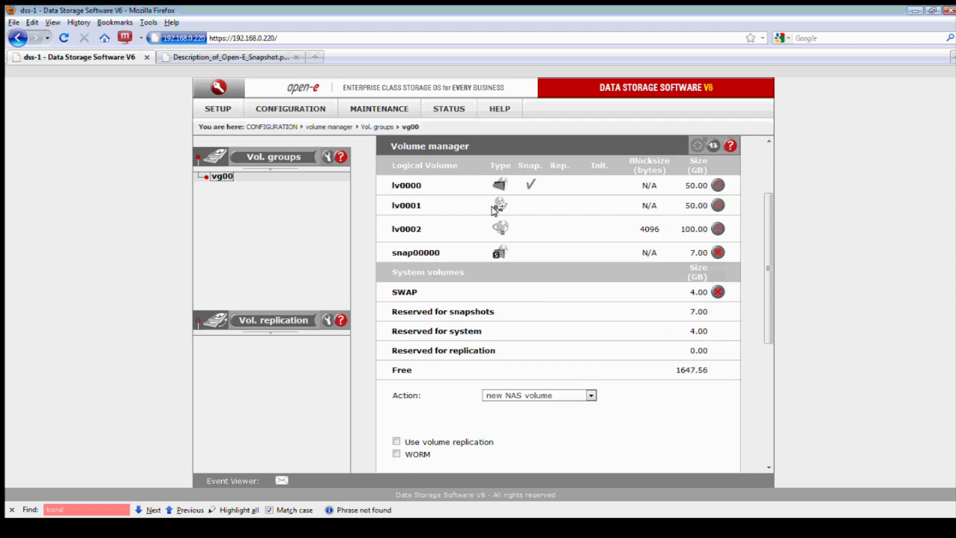
pyautogui.scroll(-2, 595, 352)
pyautogui.click(590, 345)
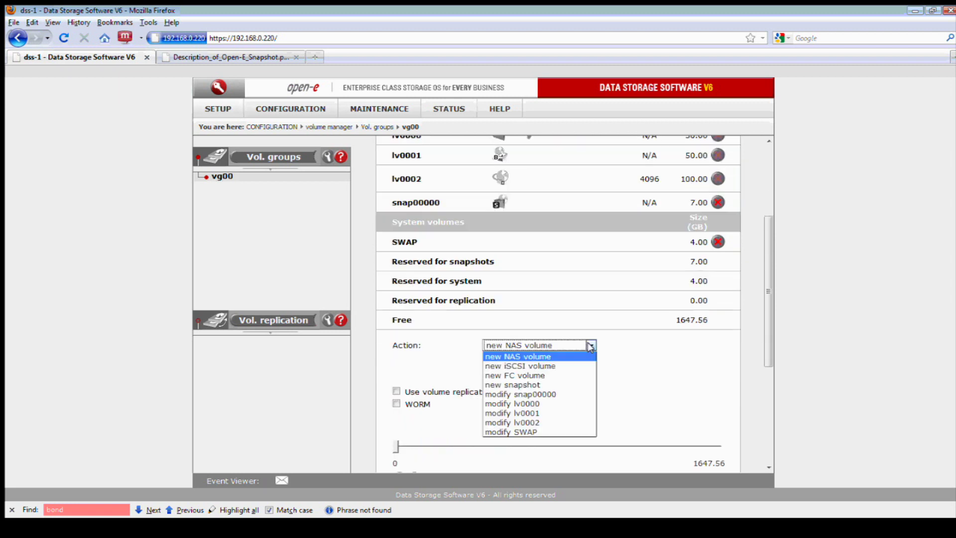
pyautogui.click(551, 383)
pyautogui.scroll(-4, 593, 378)
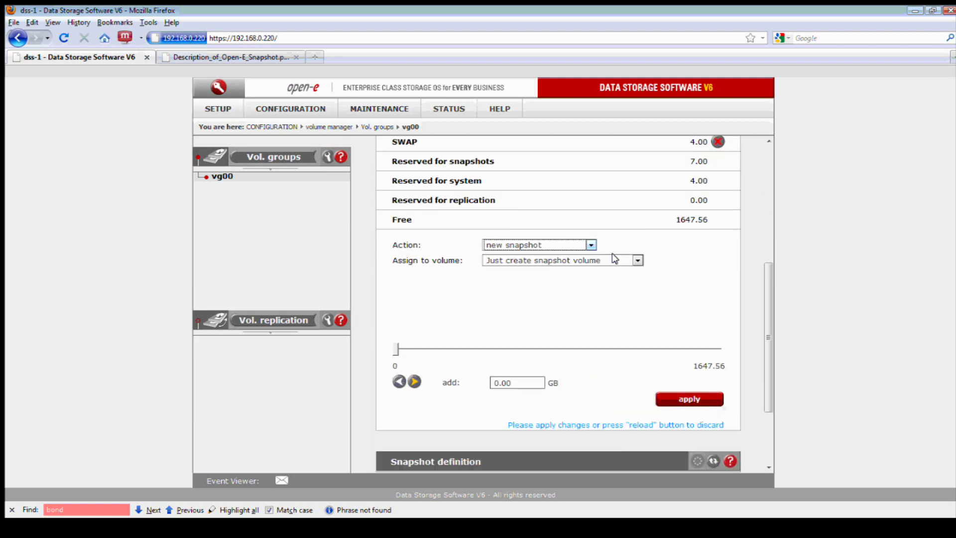
pyautogui.click(615, 259)
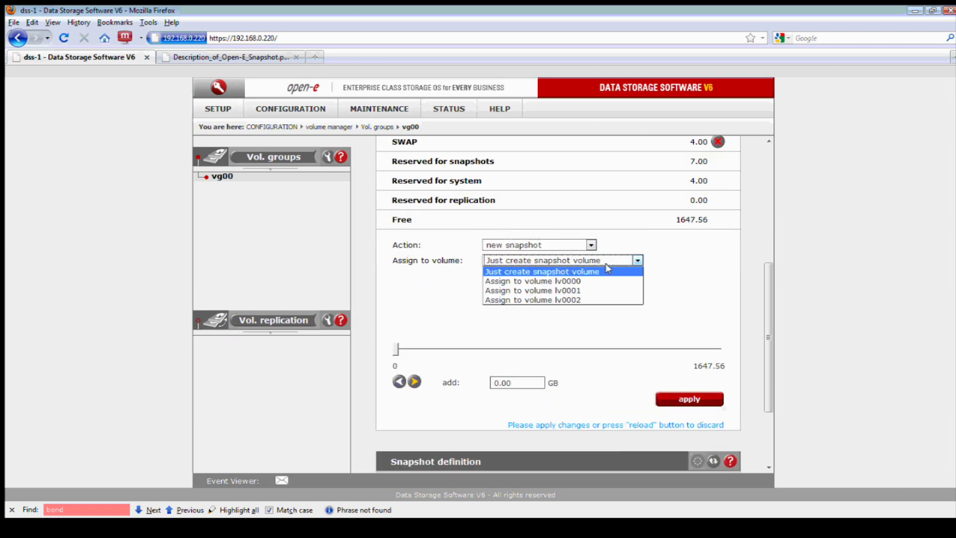
pyautogui.click(587, 290)
# Set the snapshot size to 10 GB and create it
pyautogui.scroll(2, 680, 219)
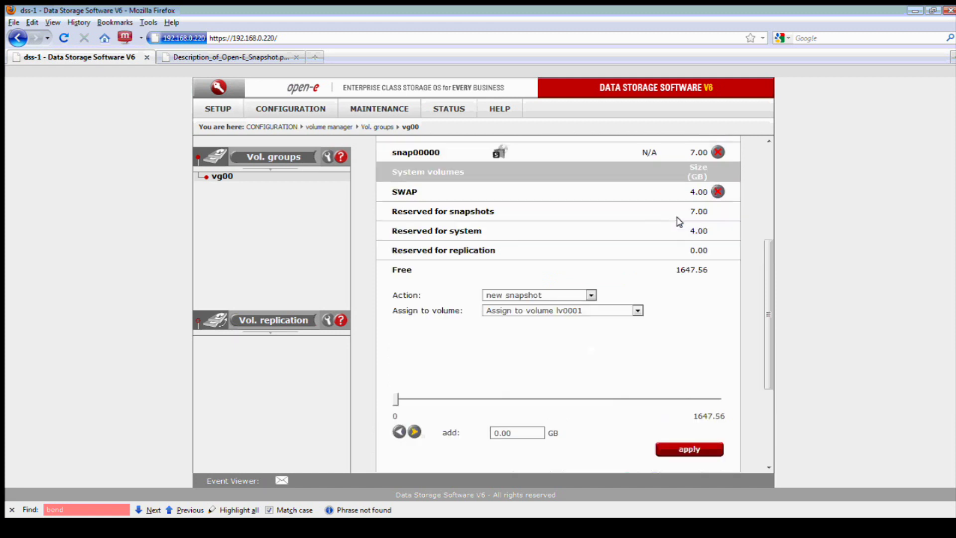
pyautogui.scroll(3, 679, 219)
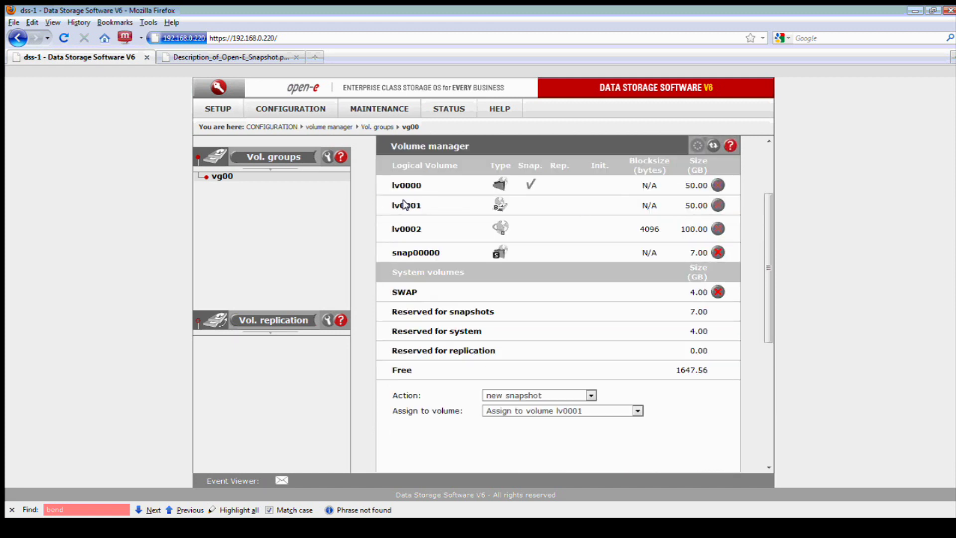
pyautogui.scroll(-5, 670, 336)
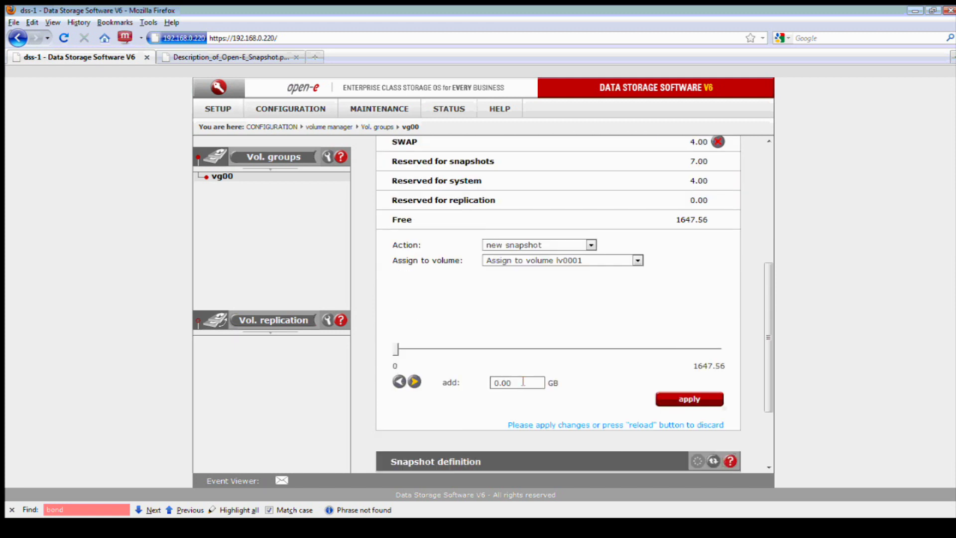
pyautogui.doubleClick(523, 381)
pyautogui.write('10')
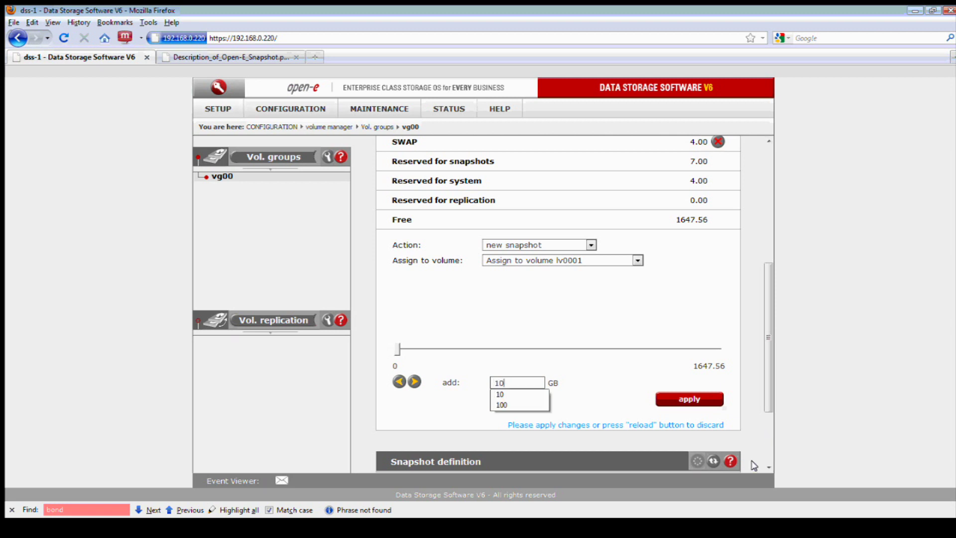
pyautogui.click(667, 401)
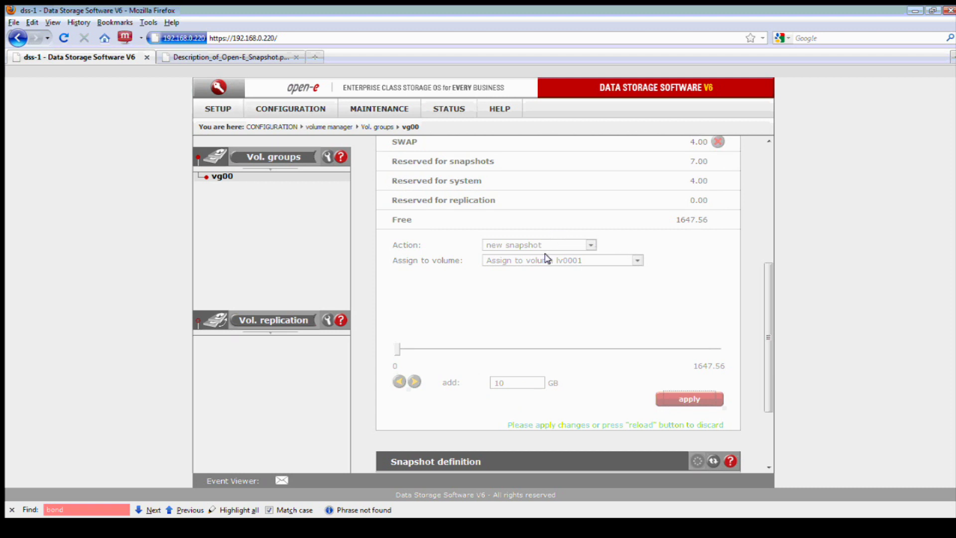
# Verify snap00001 is still assigned to lv0001 and dismiss the action list
pyautogui.scroll(3, 553, 264)
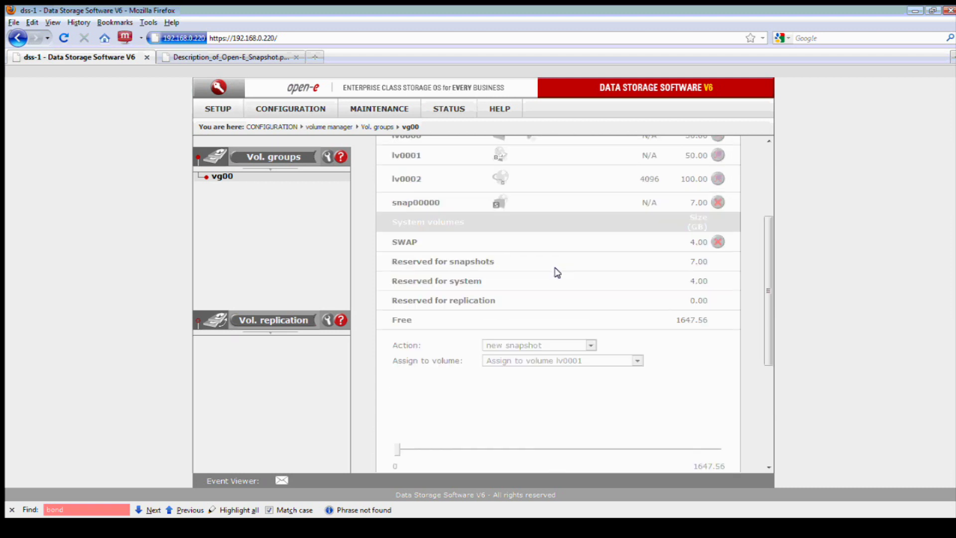
pyautogui.scroll(3, 555, 273)
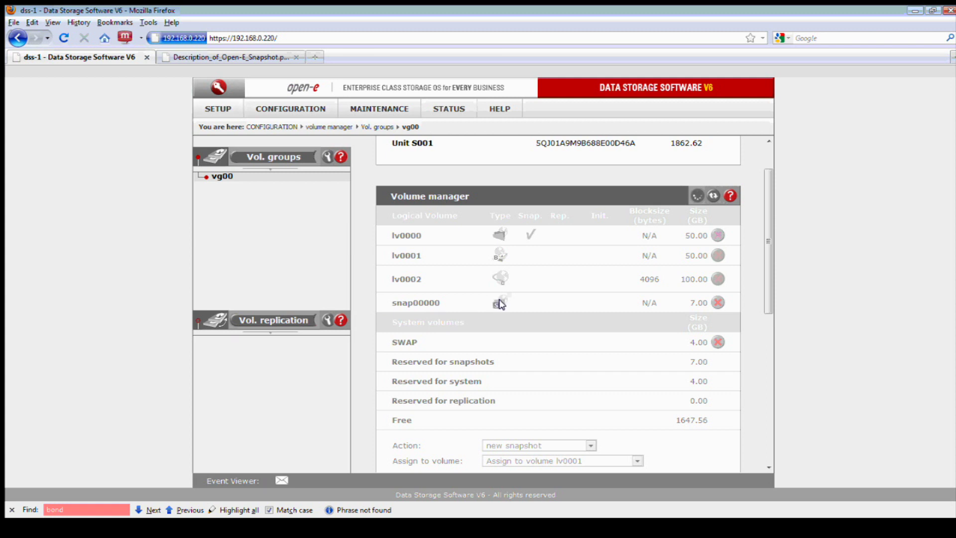
pyautogui.scroll(-2, 530, 305)
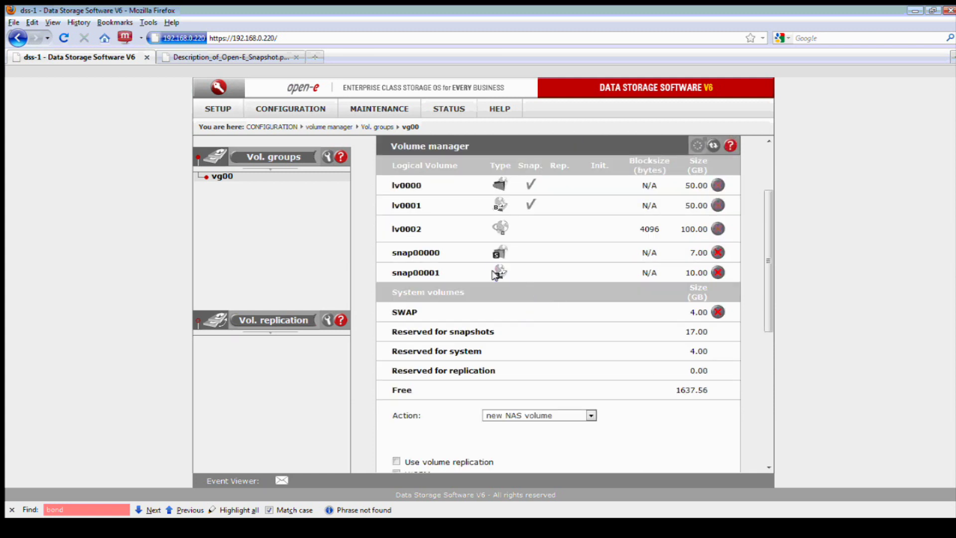
pyautogui.scroll(-5, 540, 293)
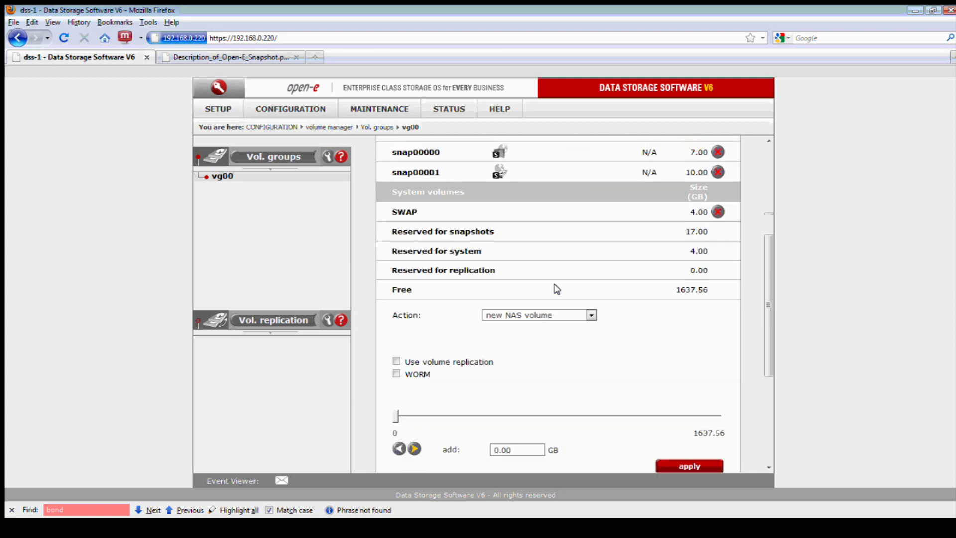
pyautogui.scroll(-1, 563, 290)
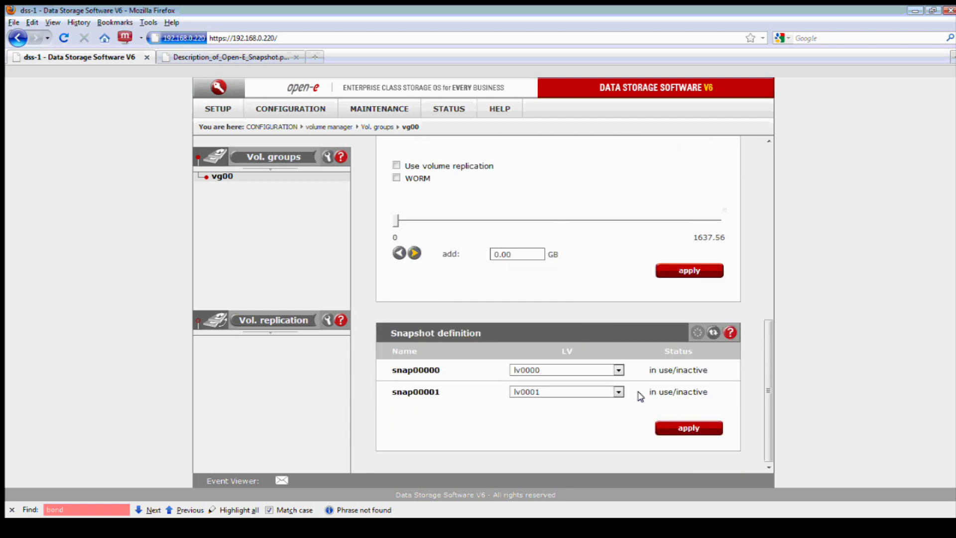
pyautogui.click(618, 392)
pyautogui.click(626, 391)
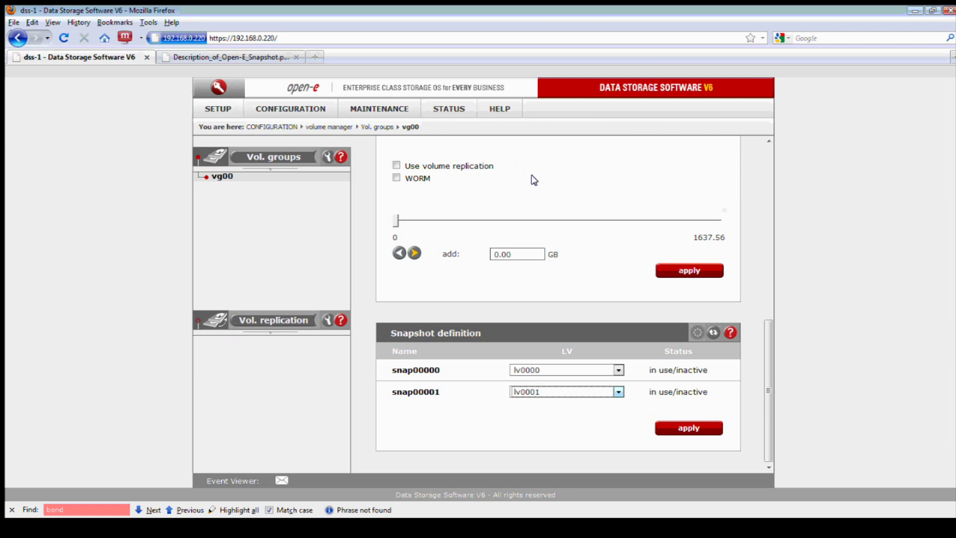
pyautogui.scroll(2, 538, 189)
pyautogui.click(552, 219)
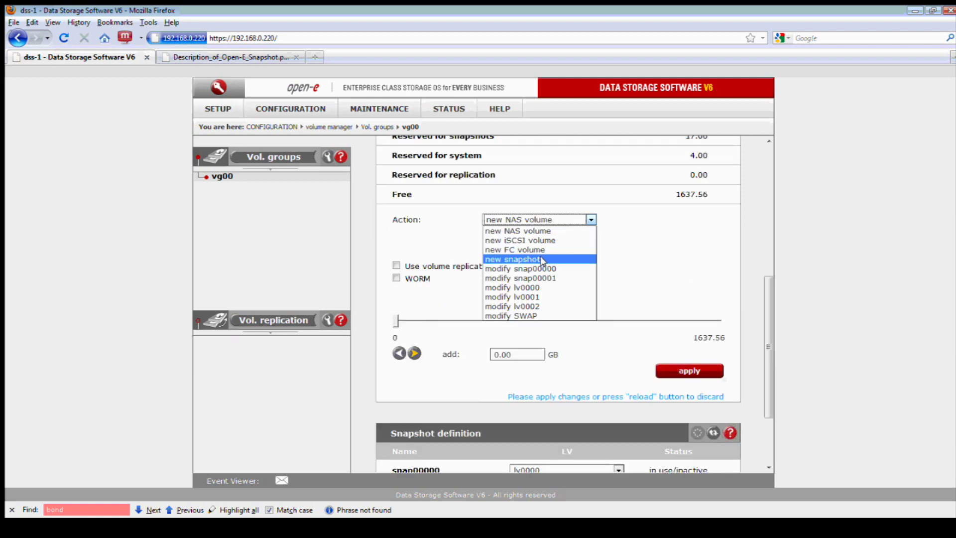
pyautogui.click(653, 235)
# Add snap00001 to iSCSI target target0 as LUN 1 and acknowledge the alert
pyautogui.click(300, 109)
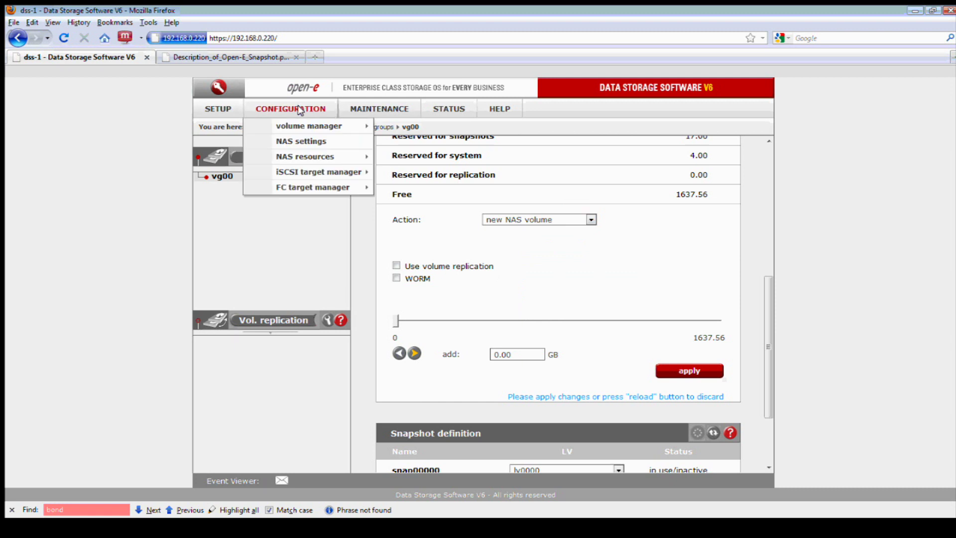
pyautogui.moveTo(330, 178)
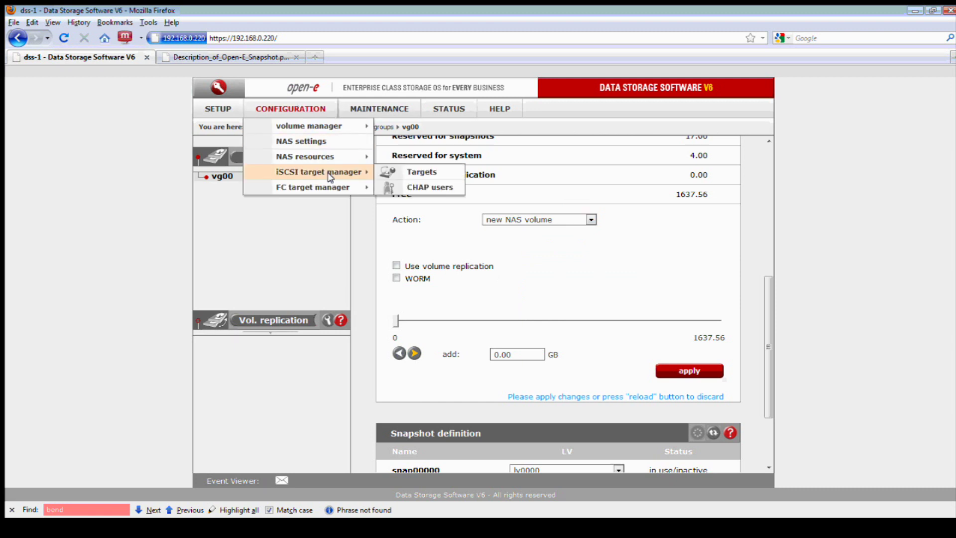
pyautogui.click(400, 172)
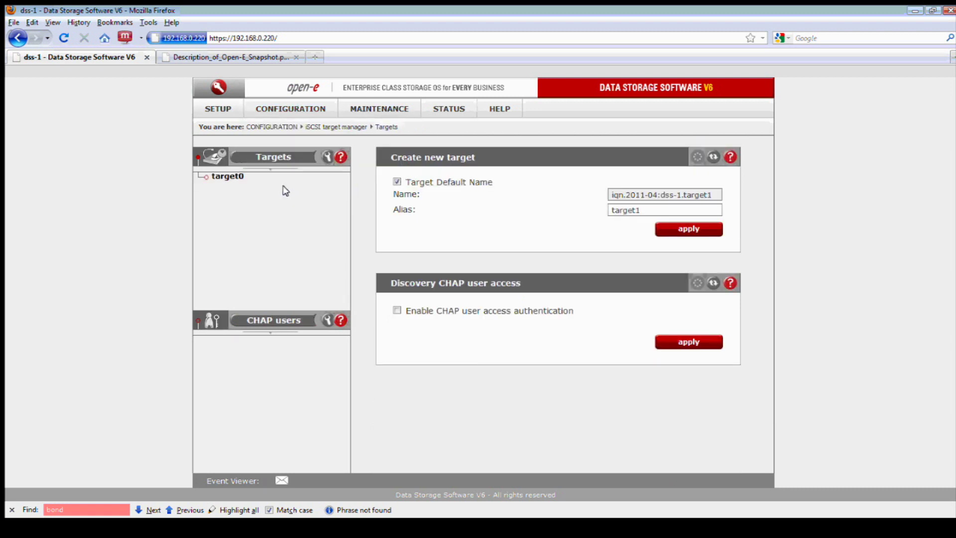
pyautogui.click(228, 177)
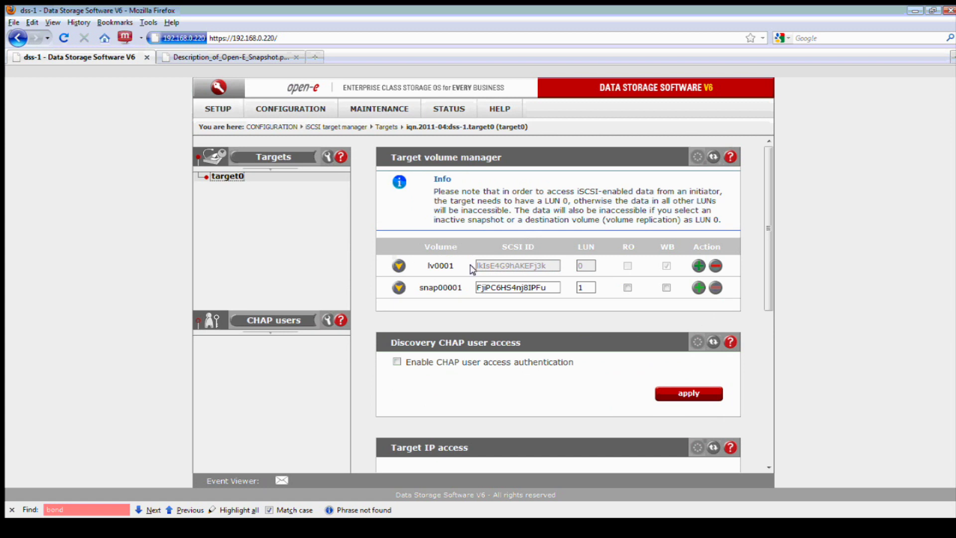
pyautogui.click(399, 266)
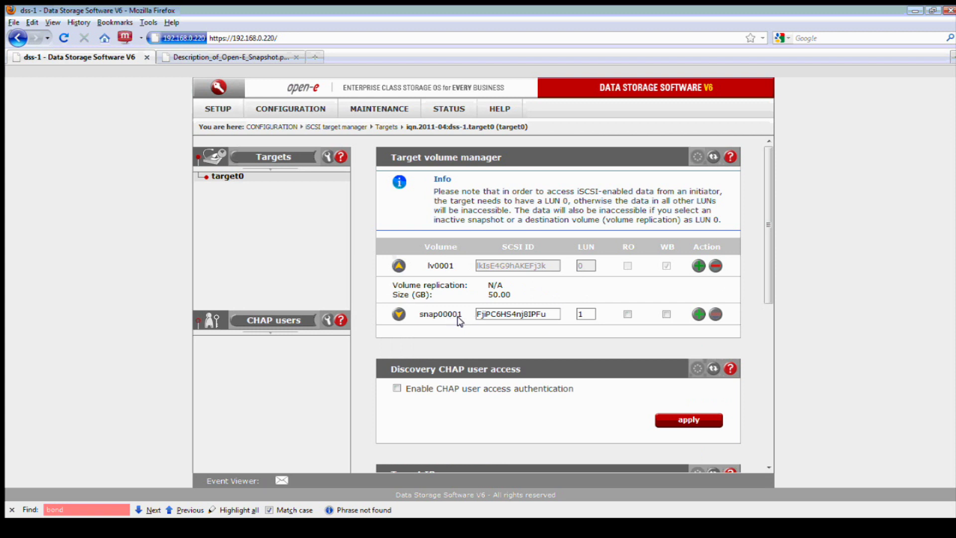
pyautogui.click(400, 315)
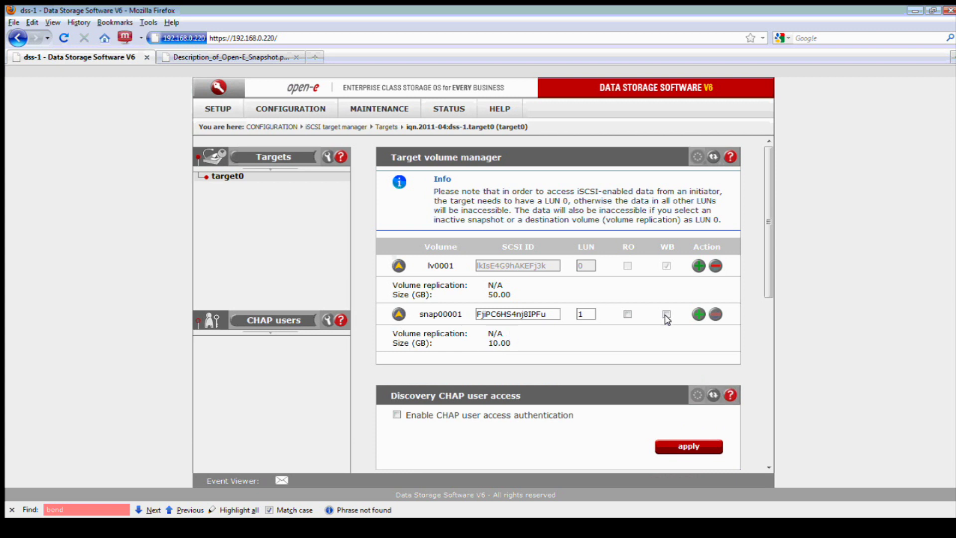
pyautogui.click(698, 315)
pyautogui.click(470, 287)
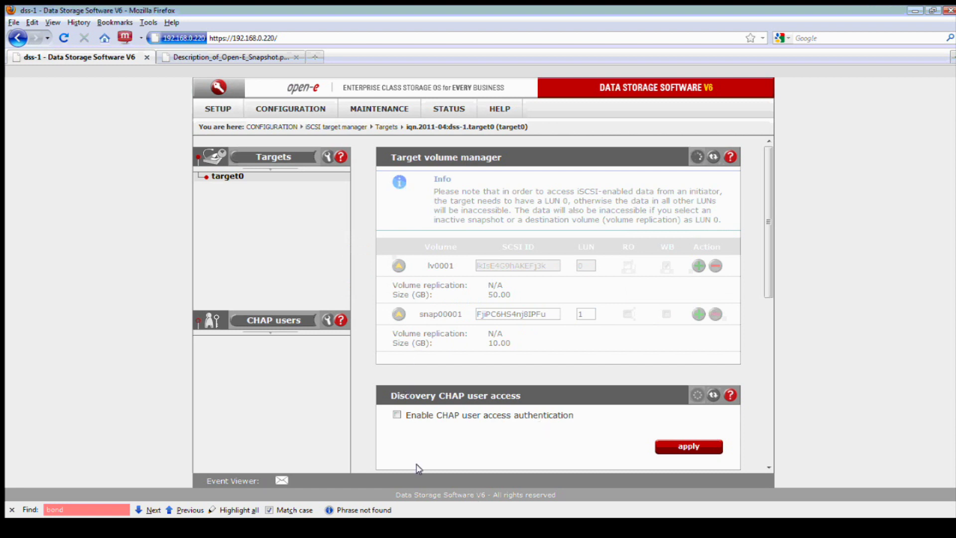
pyautogui.click(401, 532)
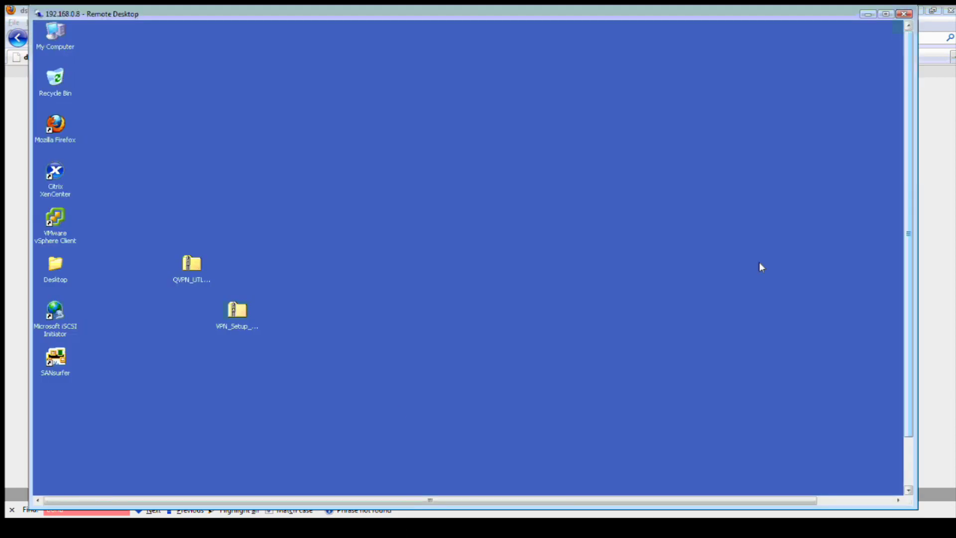
# On the remote client, restore Computer Management, select the iSCSI Volume (G:) partition, and go full screen
pyautogui.click(362, 253)
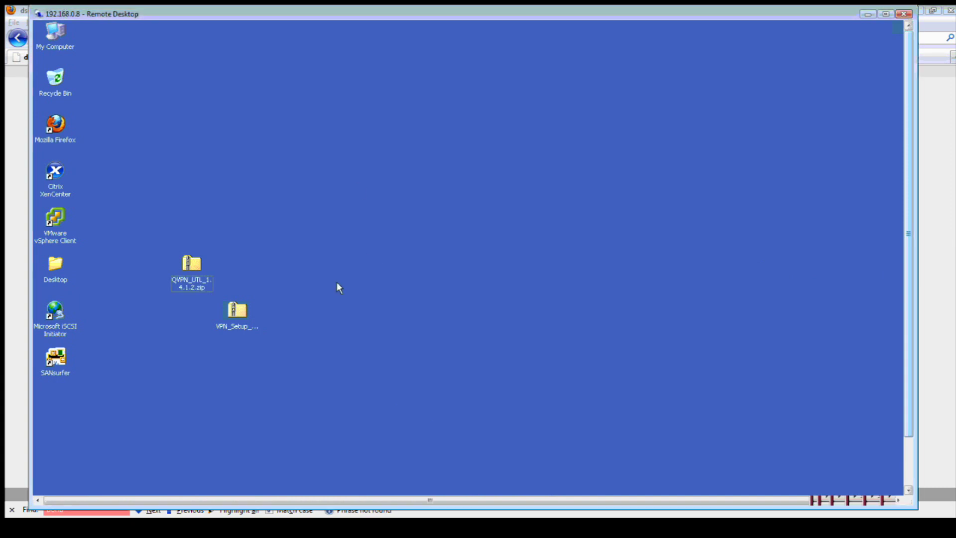
pyautogui.click(909, 448)
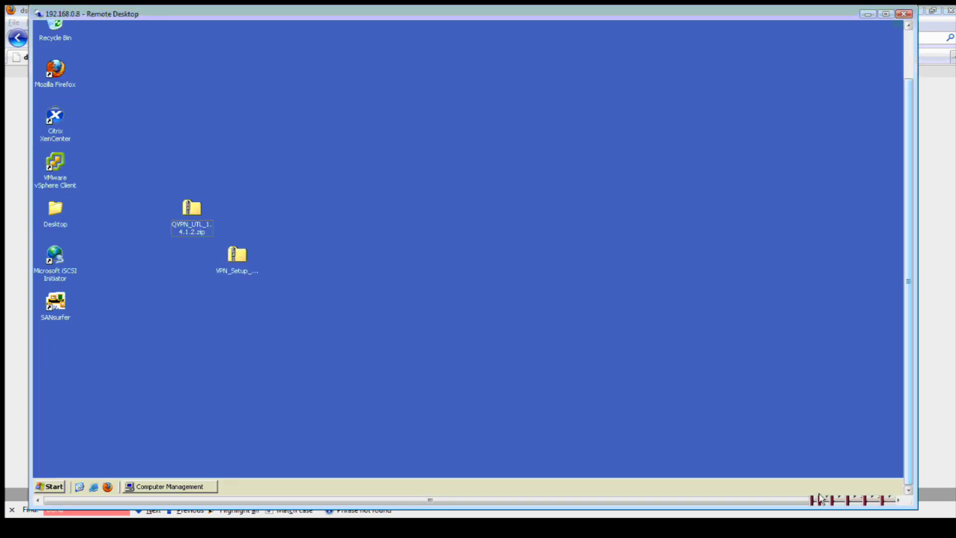
pyautogui.click(182, 490)
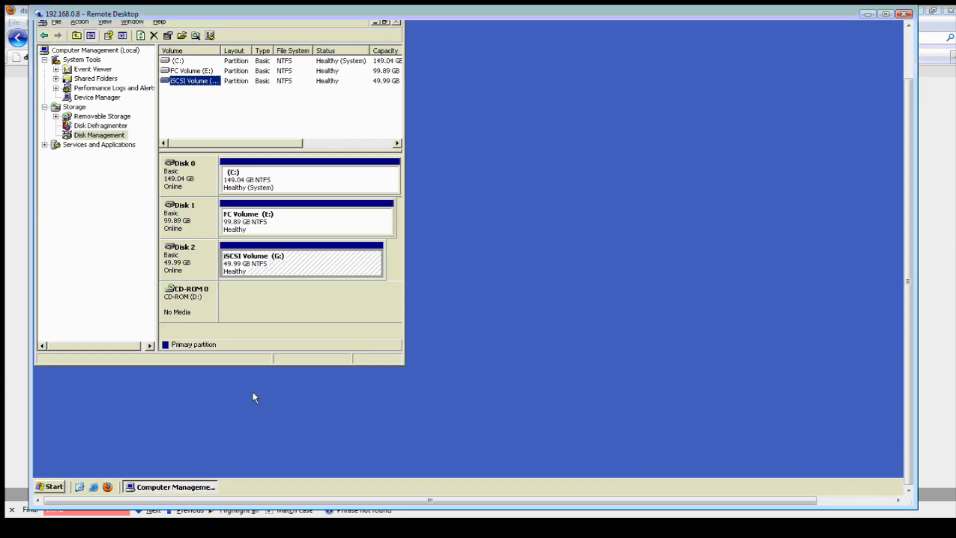
pyautogui.click(260, 271)
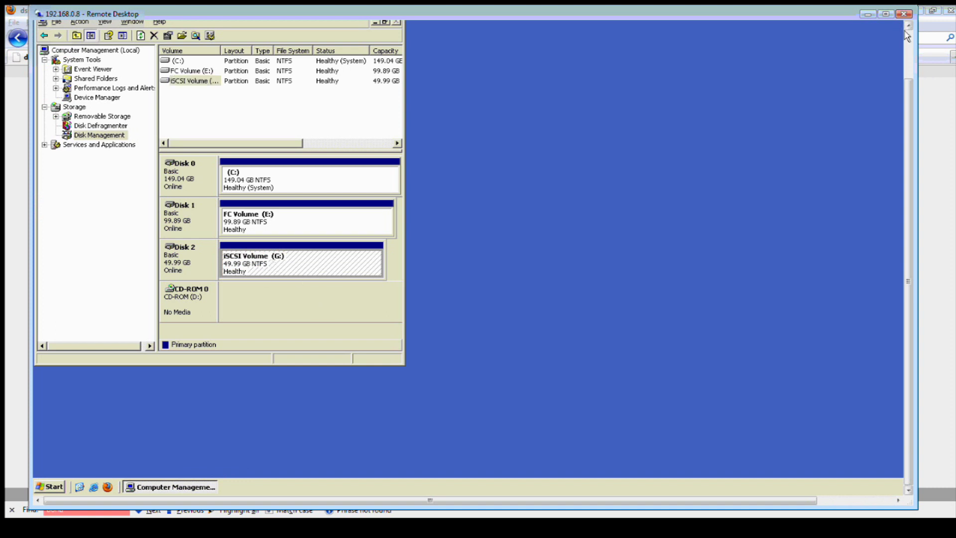
pyautogui.click(884, 14)
# Open the iSCSI Volume (G:) drive through My Computer
pyautogui.moveTo(263, 52); pyautogui.dragTo(311, 50)
pyautogui.doubleClick(27, 17)
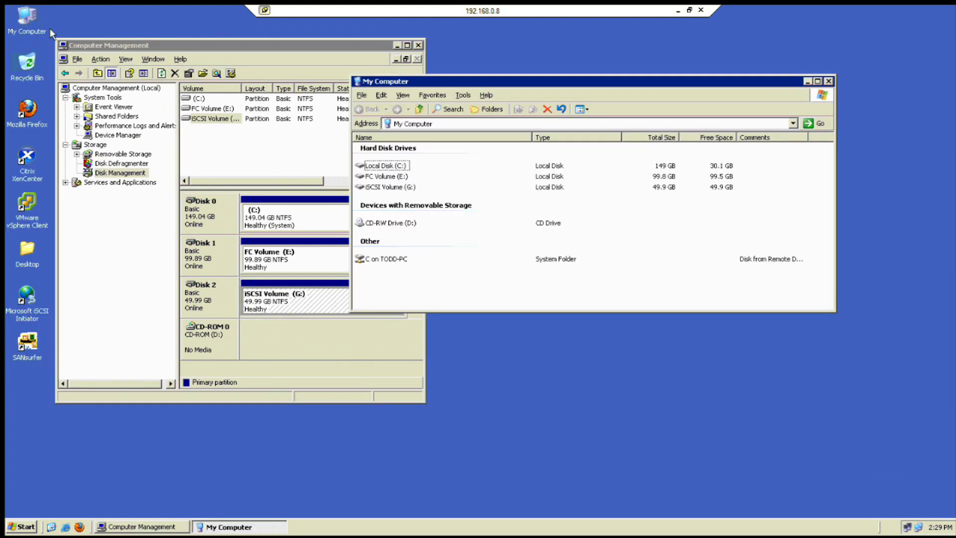
pyautogui.doubleClick(405, 189)
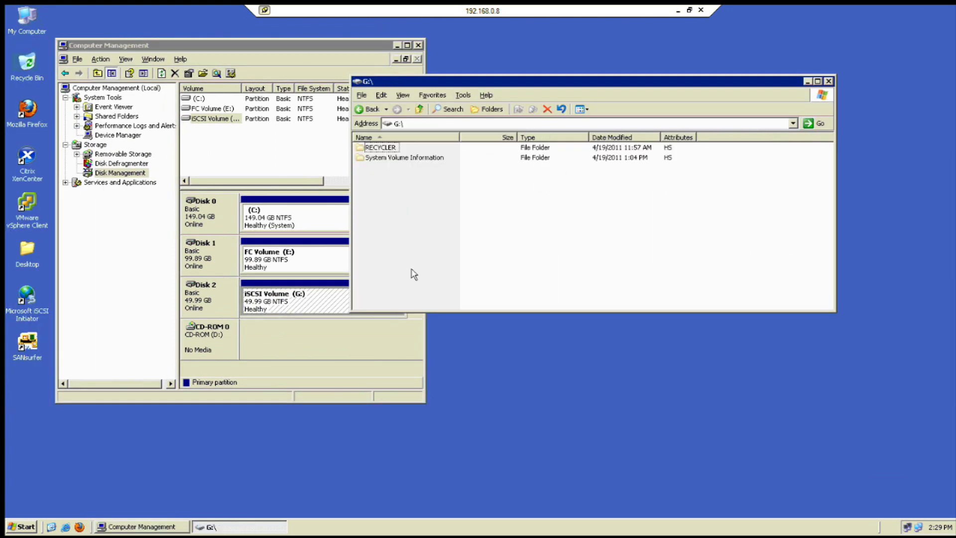
pyautogui.click(397, 45)
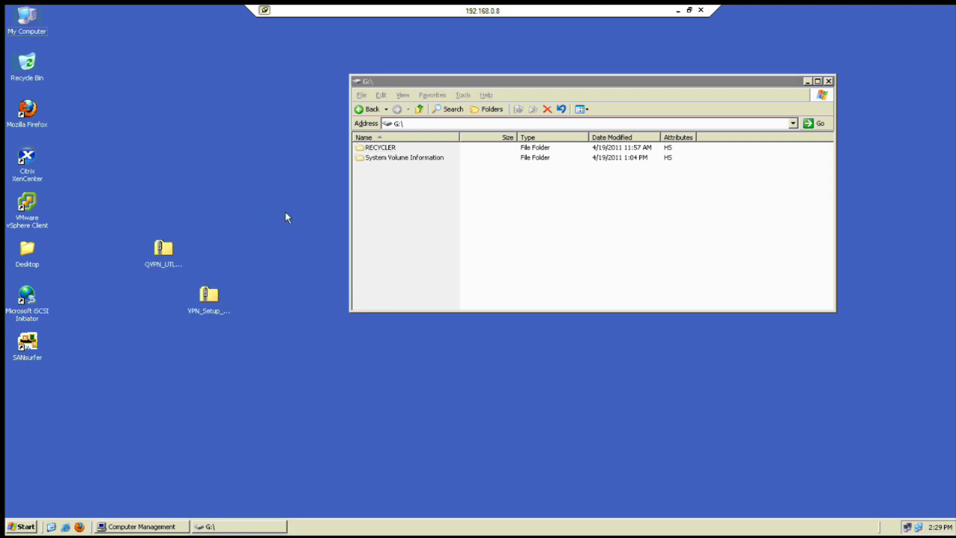
# Paste QVPN_UTL_1.4.1.2.zip and VPN_Setup_Wizard_v2.1.zip into G:\, then minimize the Remote Desktop session
pyautogui.moveTo(283, 215); pyautogui.dragTo(129, 371)
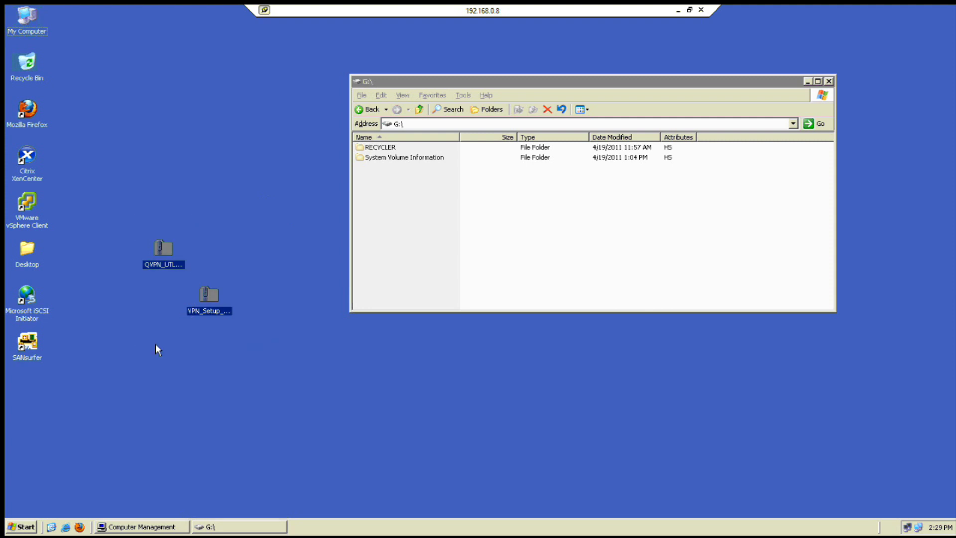
pyautogui.click(284, 259)
pyautogui.click(518, 241)
pyautogui.rightClick(518, 240)
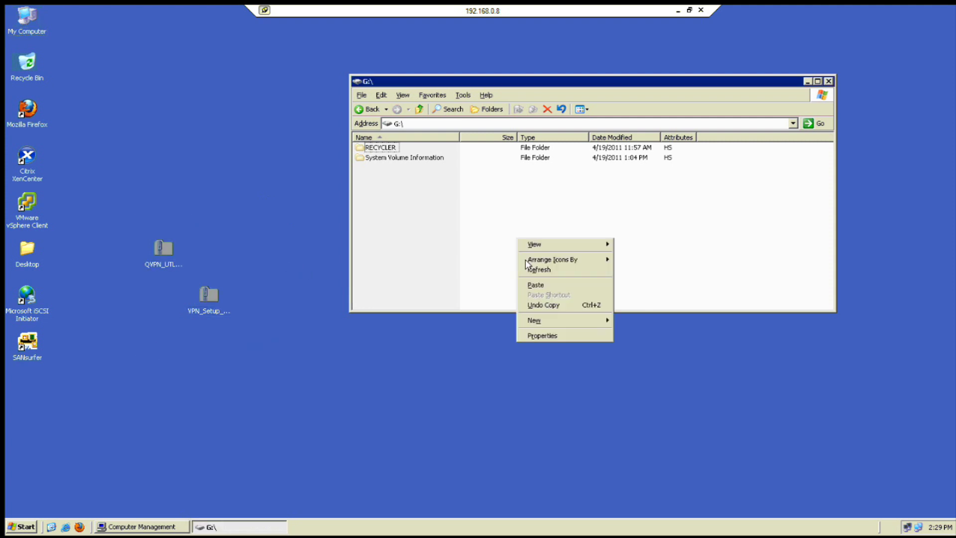
pyautogui.click(541, 282)
pyautogui.click(467, 266)
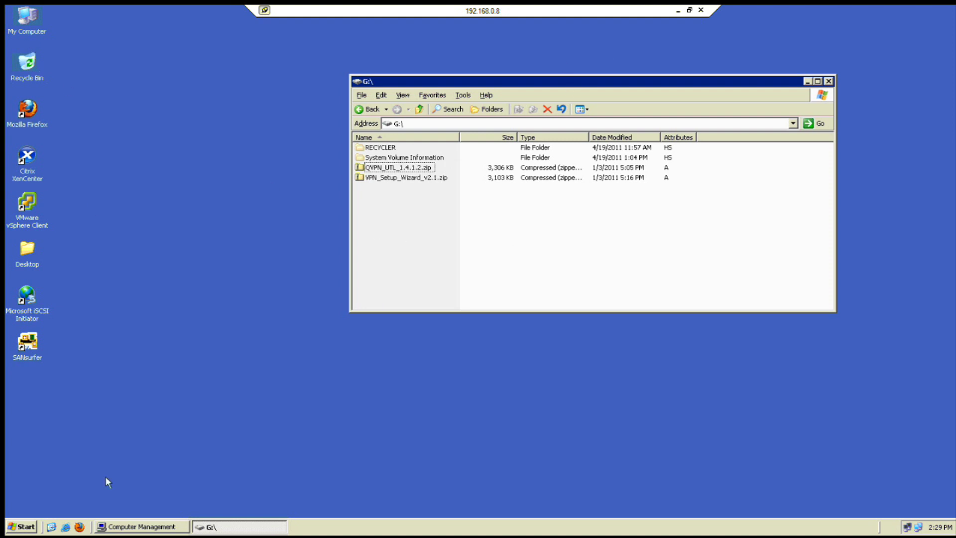
pyautogui.click(140, 522)
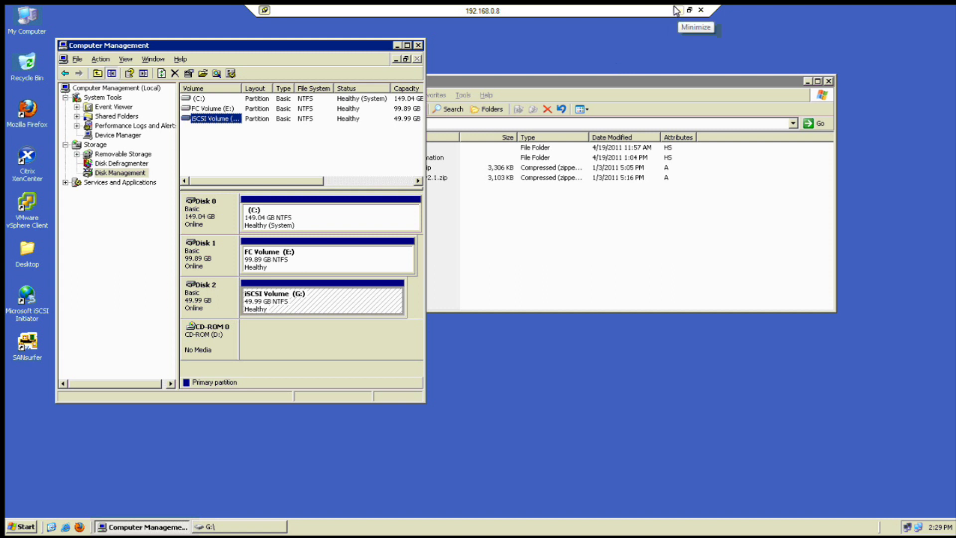
pyautogui.click(676, 11)
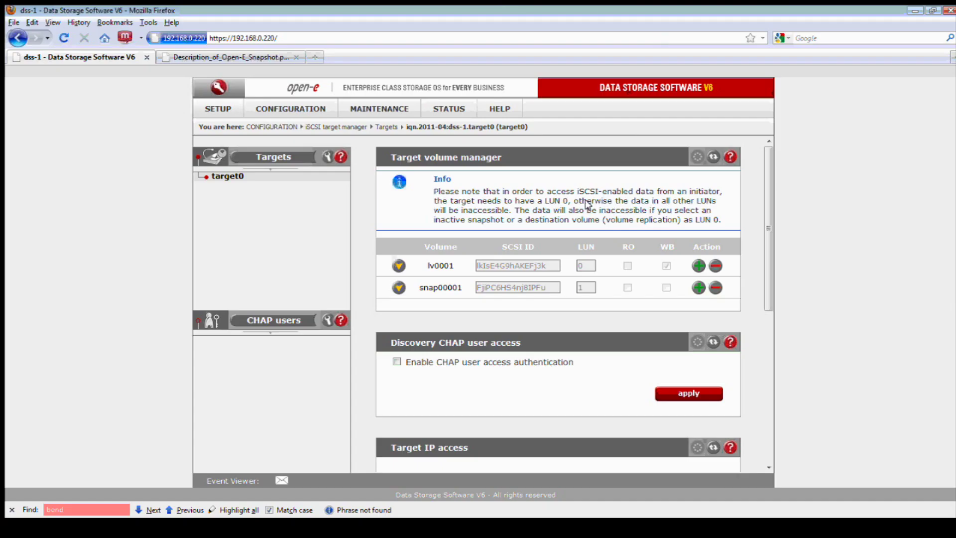
# Start snap00001 from MAINTENANCE > snapshot and reload to confirm it is running
pyautogui.click(372, 107)
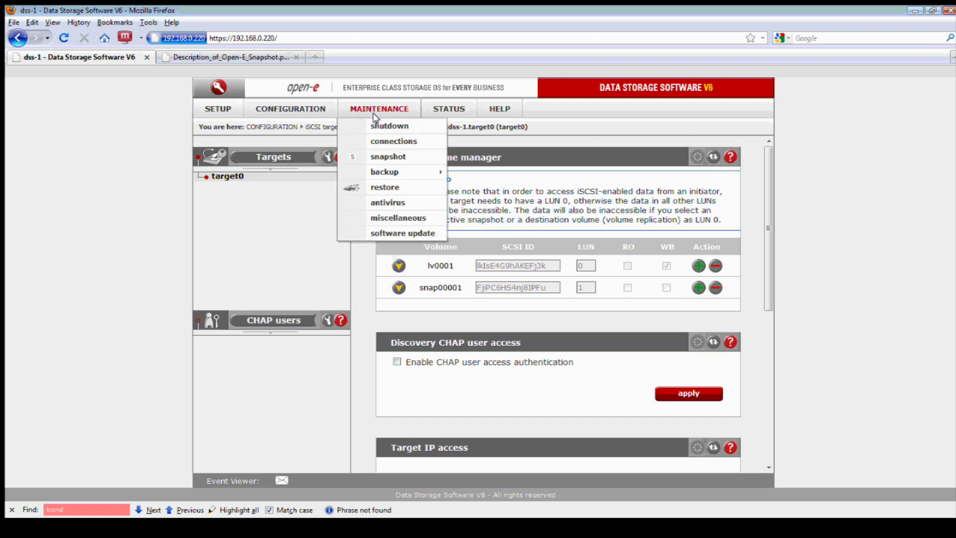
pyautogui.click(389, 158)
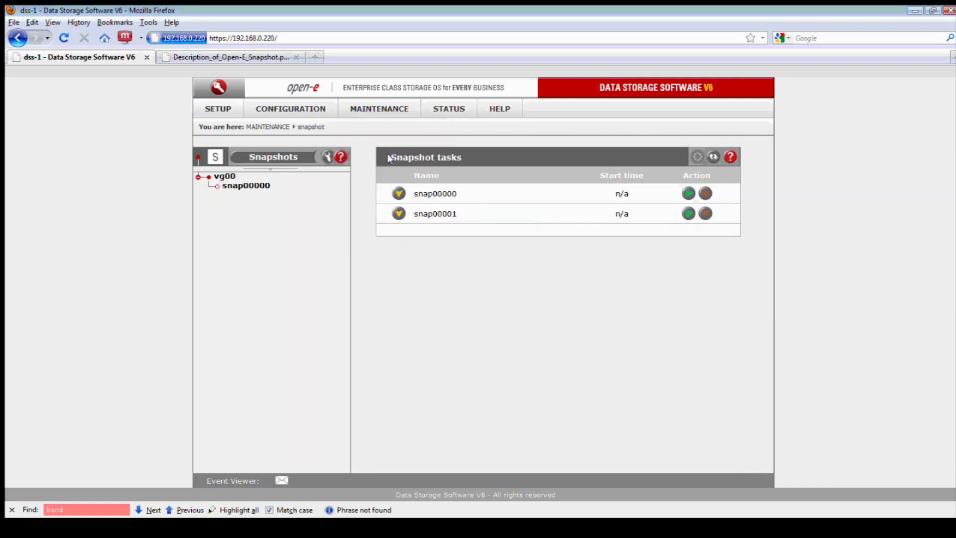
pyautogui.click(398, 214)
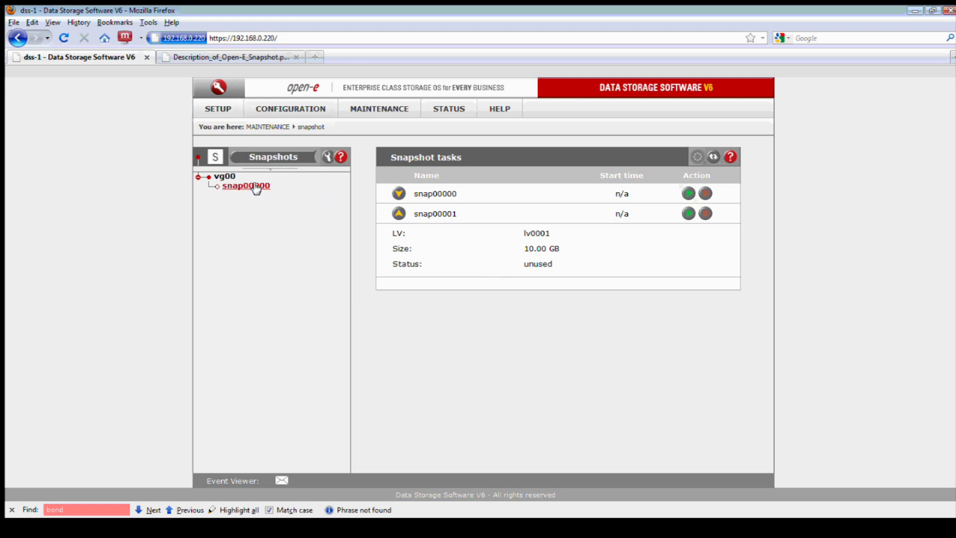
pyautogui.click(223, 177)
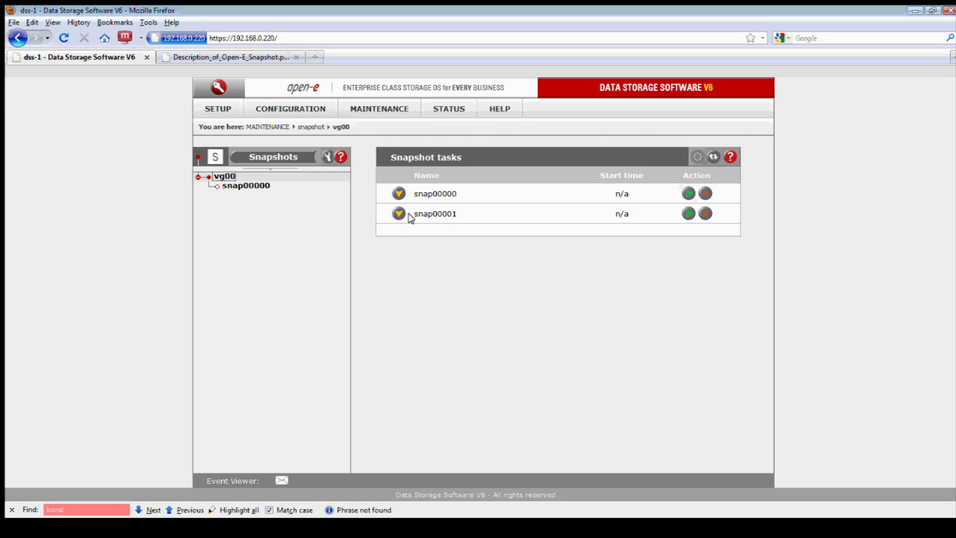
pyautogui.click(401, 213)
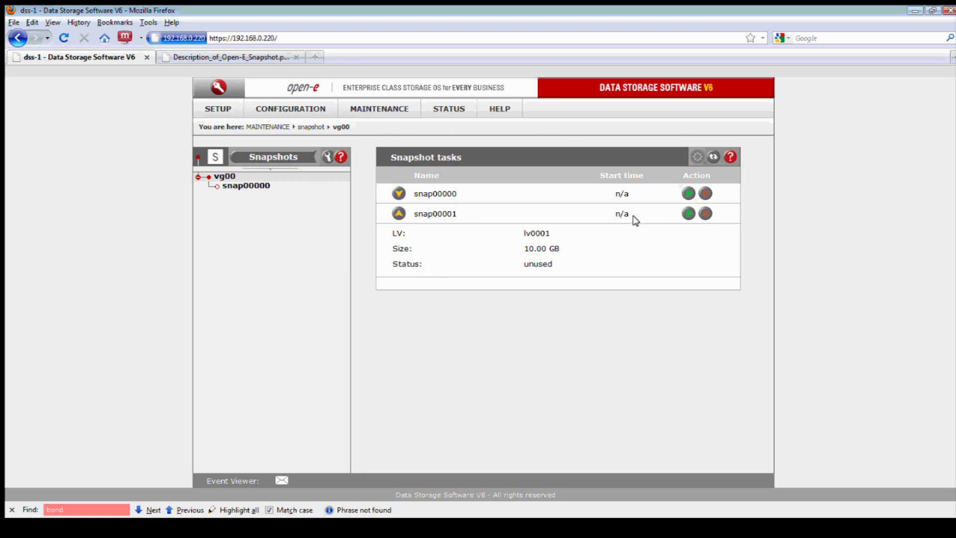
pyautogui.click(692, 214)
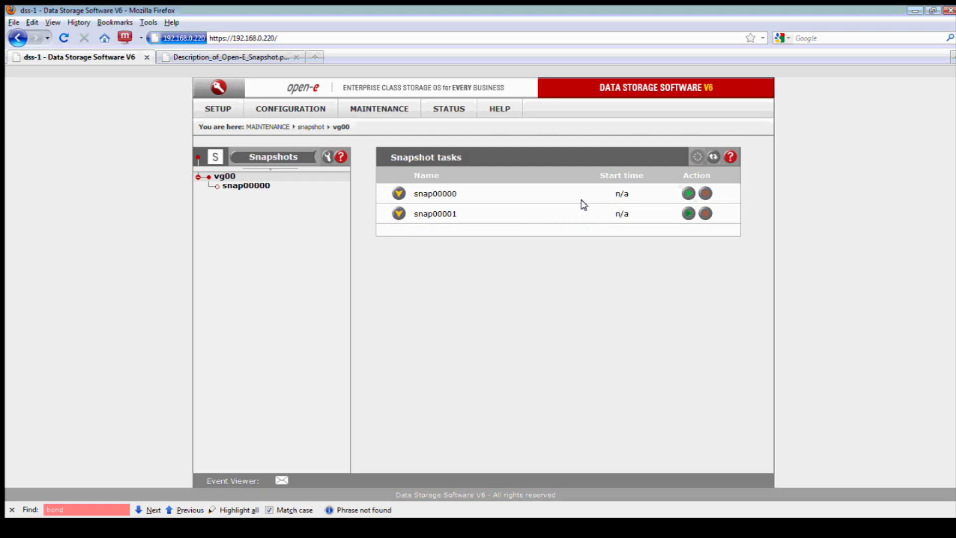
pyautogui.click(715, 158)
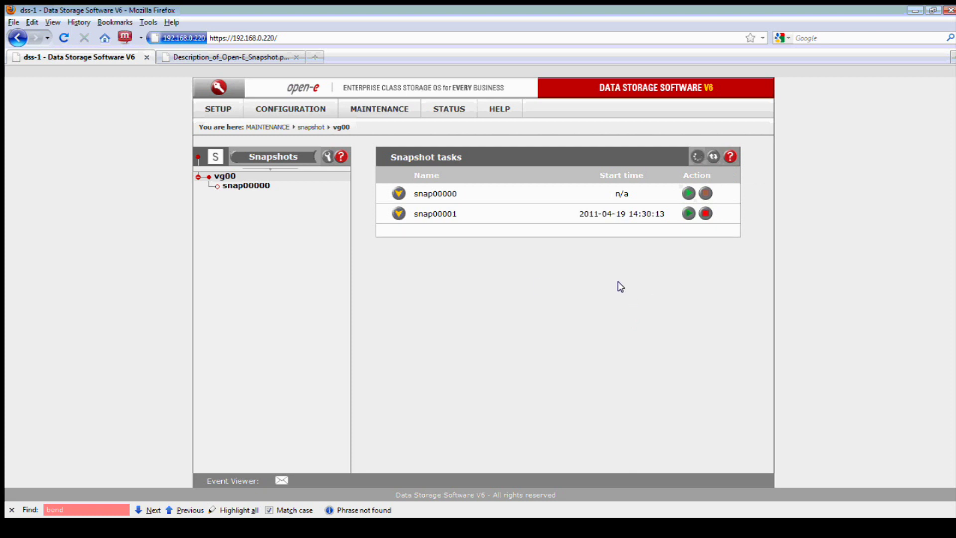
pyautogui.click(399, 213)
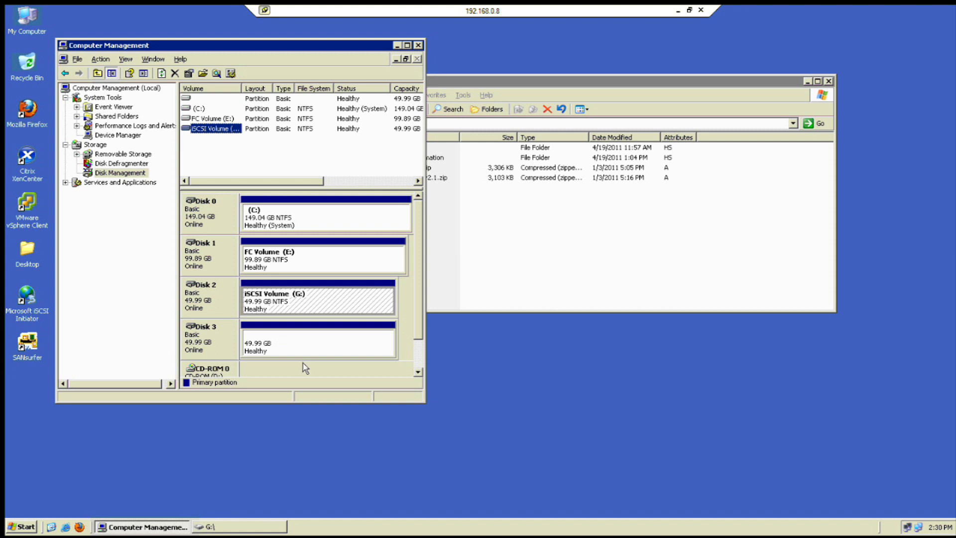
# Assign drive letter F to Disk 3's 49.99 GB partition
pyautogui.click(281, 346)
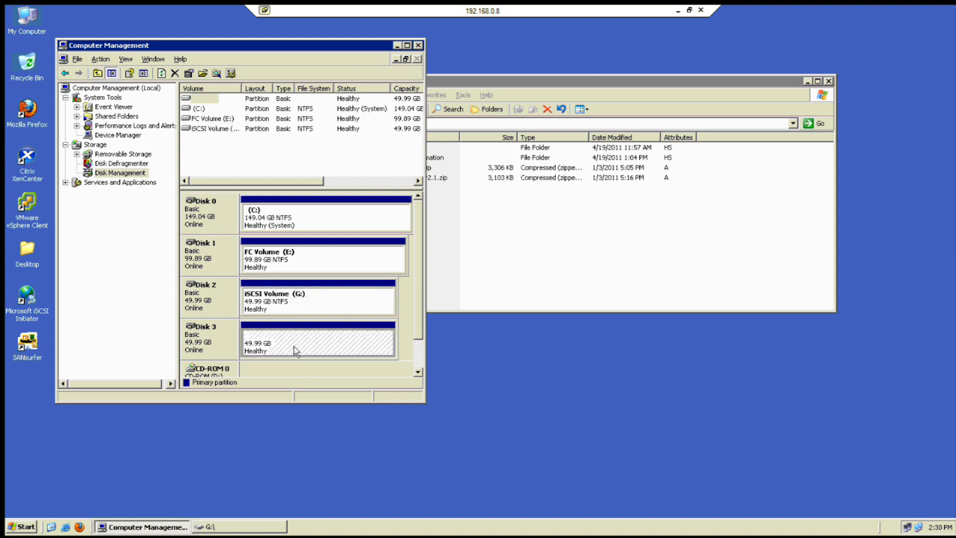
pyautogui.rightClick(299, 344)
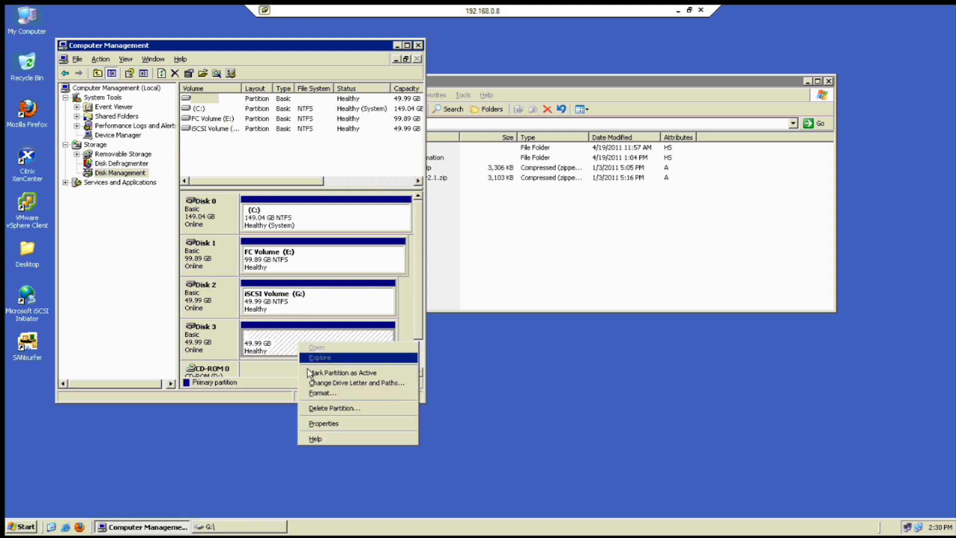
pyautogui.click(342, 383)
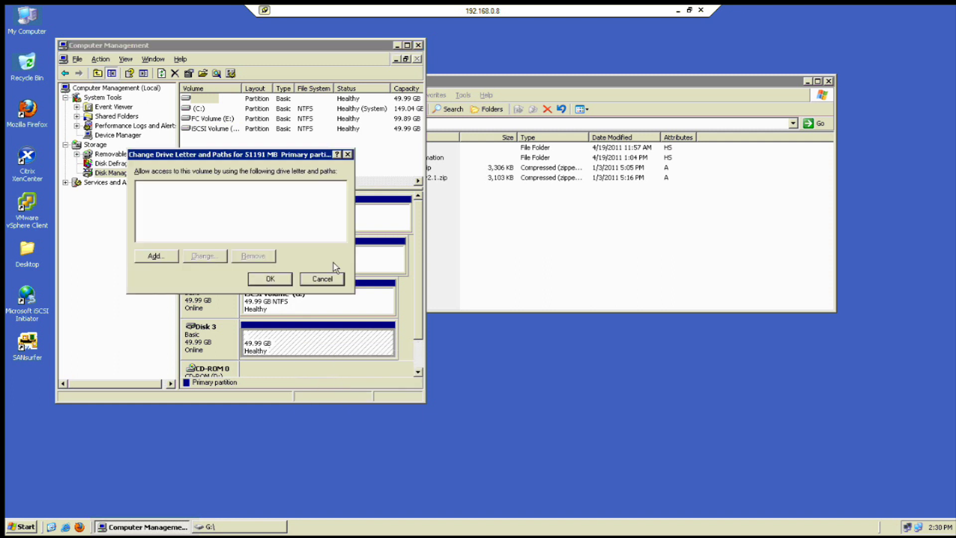
pyautogui.click(149, 255)
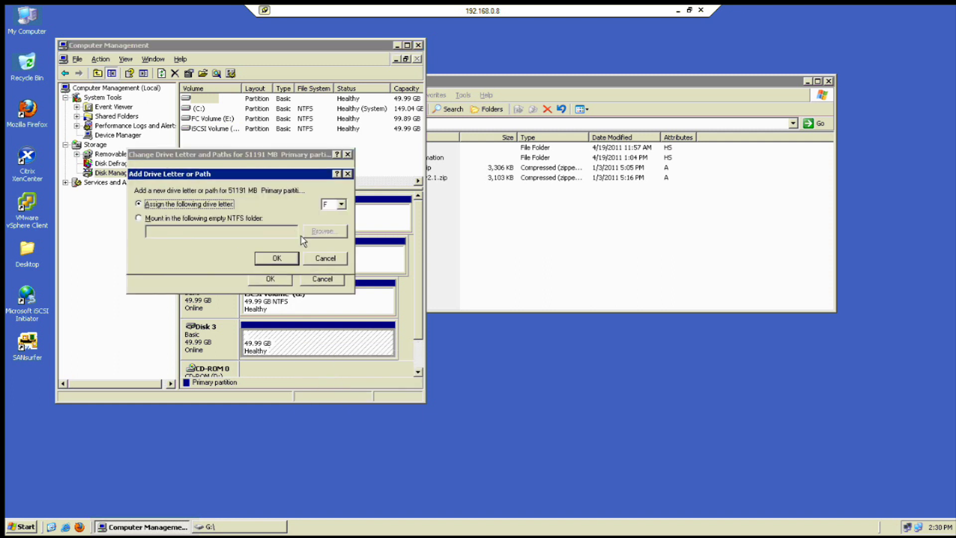
pyautogui.click(279, 259)
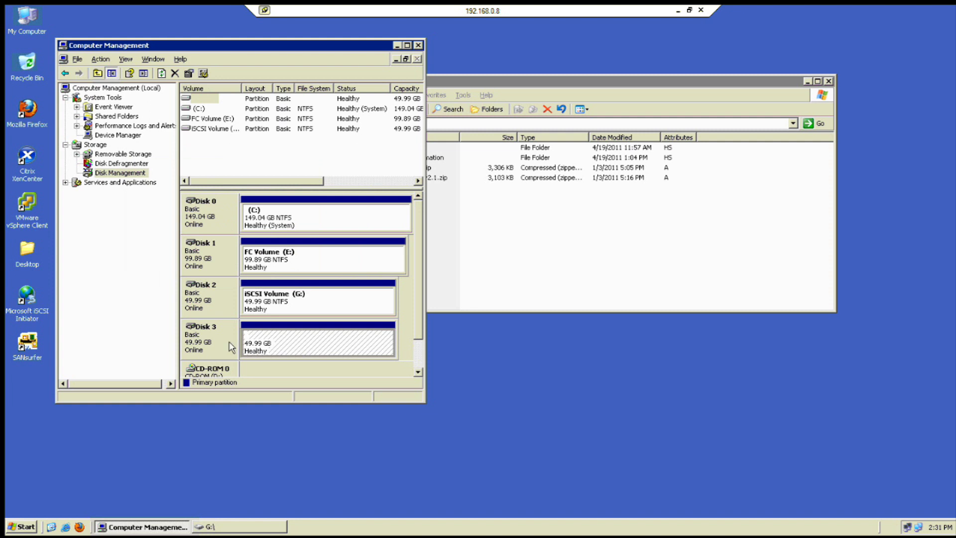
# Reopen the partition's drive letter settings and cancel without adding letter H
pyautogui.rightClick(297, 349)
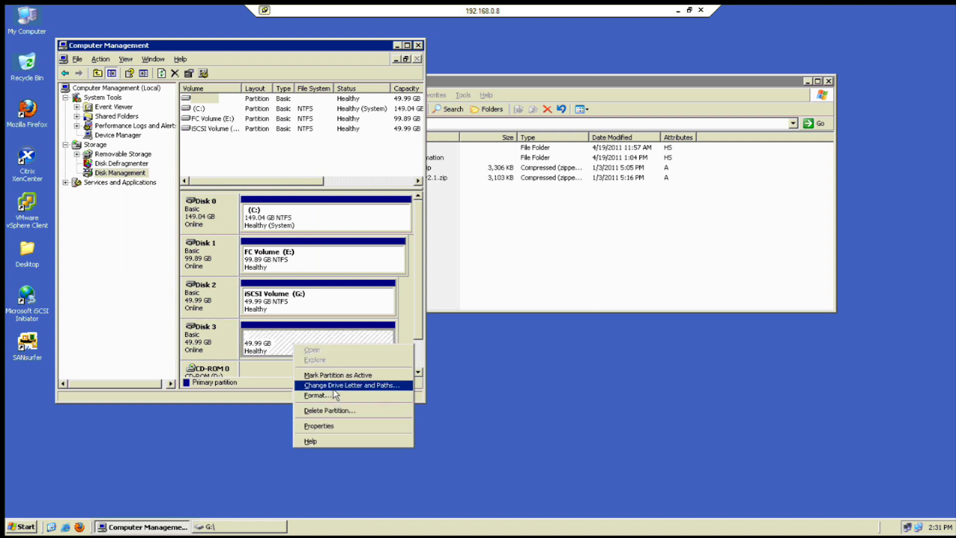
pyautogui.click(332, 388)
pyautogui.click(156, 255)
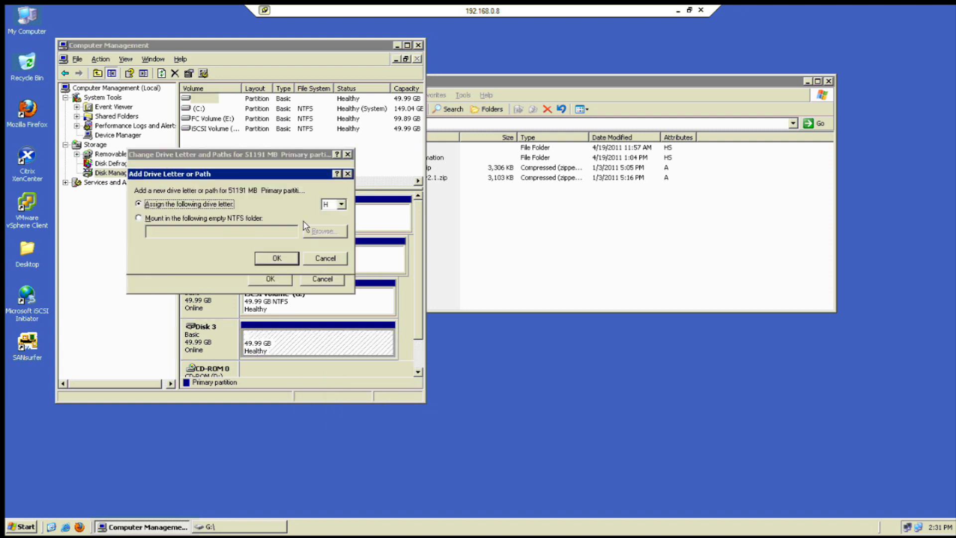
pyautogui.click(325, 263)
pyautogui.click(322, 279)
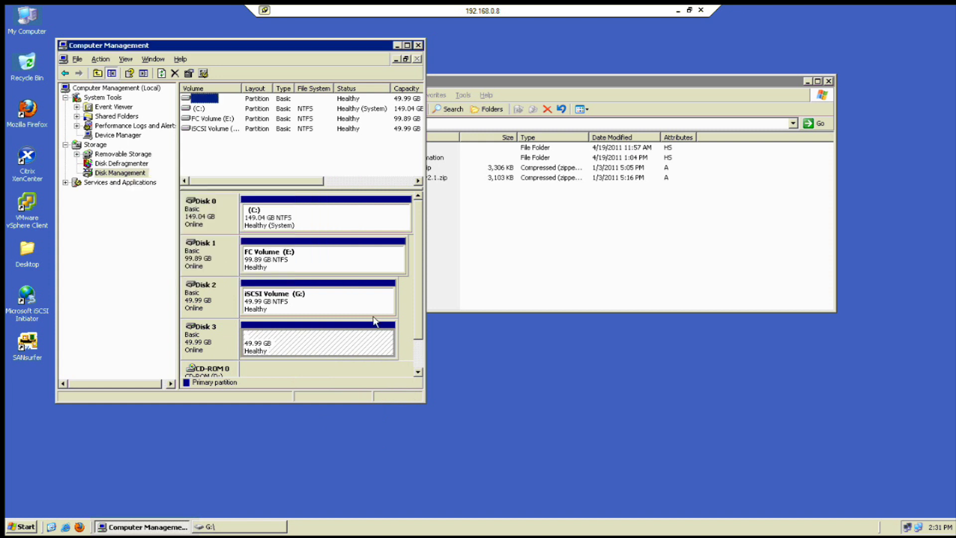
# Open My Computer to see the 49.9 GB Local Disk (F:) alongside C:, E: and G:
pyautogui.click(418, 372)
pyautogui.scroll(1, 421, 338)
pyautogui.click(475, 225)
pyautogui.doubleClick(24, 23)
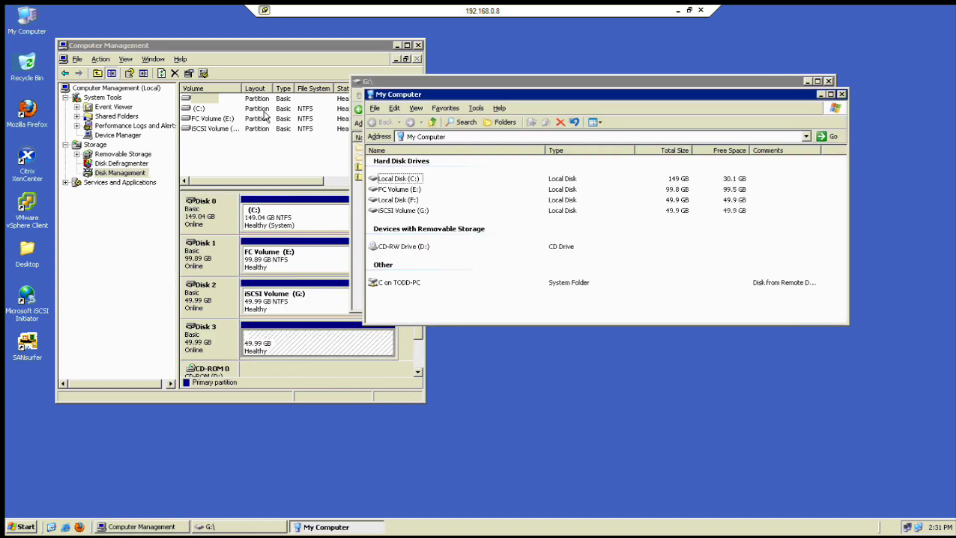
# Open Local Disk (F:) and copy both VPN zip files
pyautogui.doubleClick(398, 202)
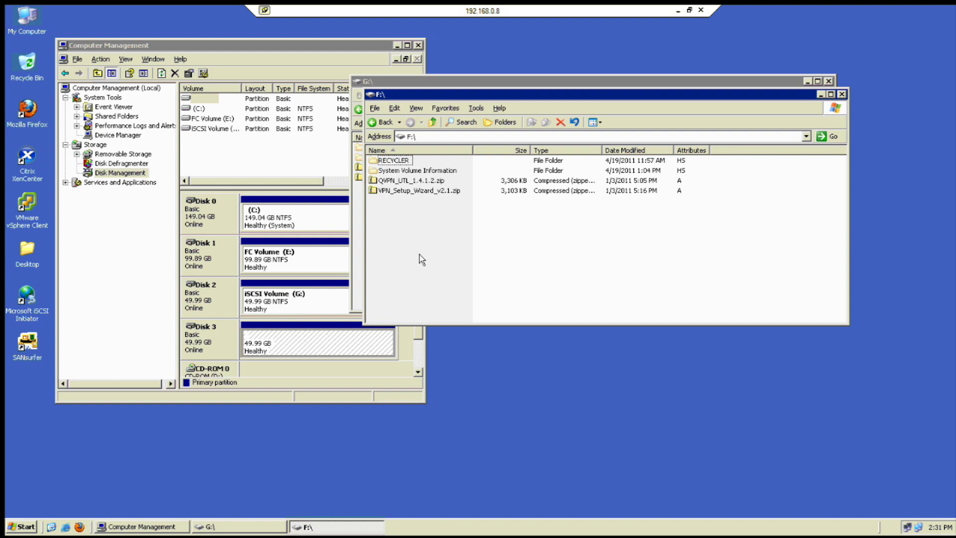
pyautogui.click(433, 123)
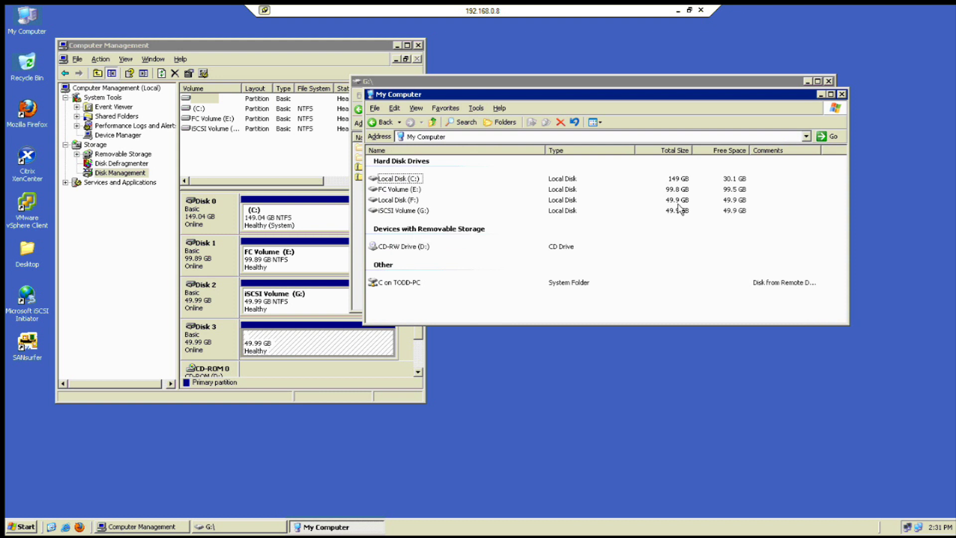
pyautogui.click(404, 204)
pyautogui.doubleClick(403, 202)
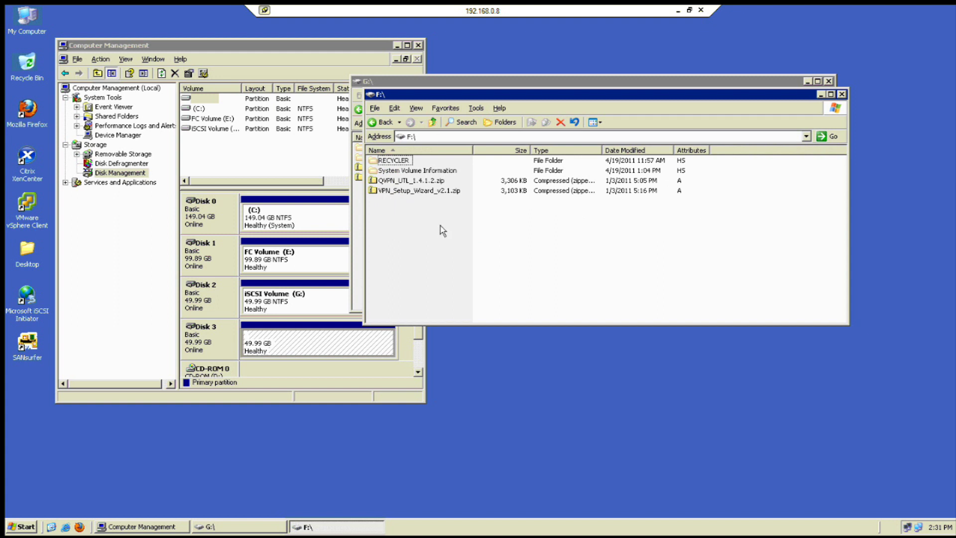
pyautogui.moveTo(410, 198); pyautogui.dragTo(395, 180)
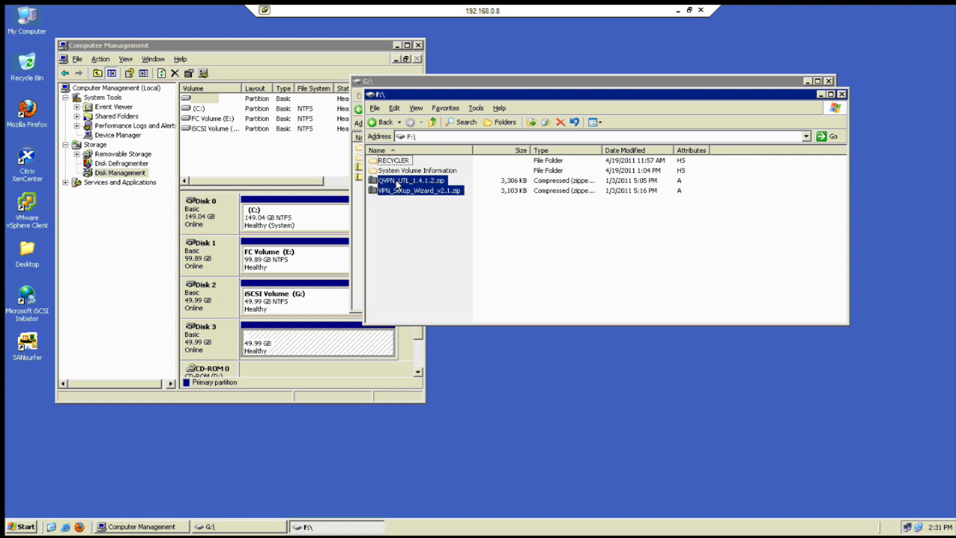
pyautogui.rightClick(398, 189)
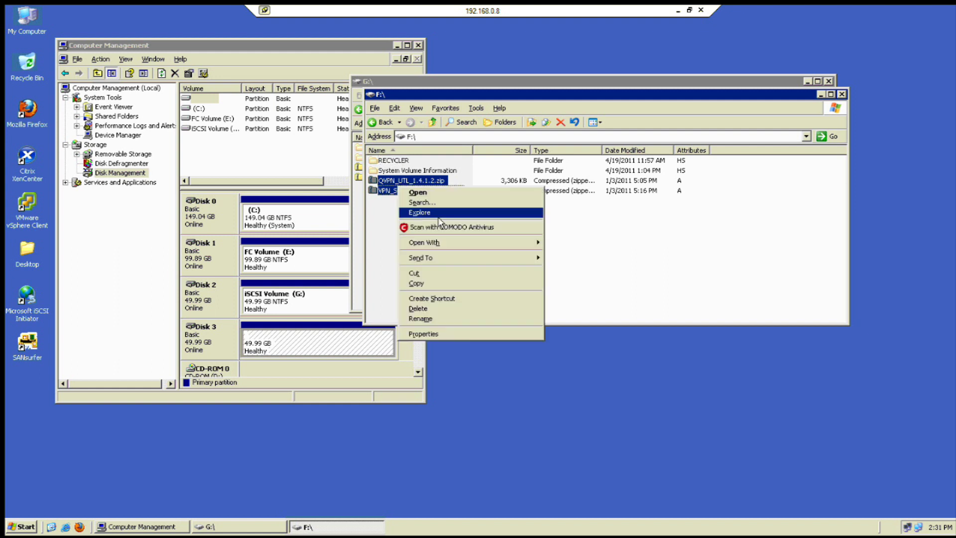
pyautogui.click(442, 284)
# Paste the zip files into FC Volume (E:) and leave Remote Desktop full screen
pyautogui.click(464, 287)
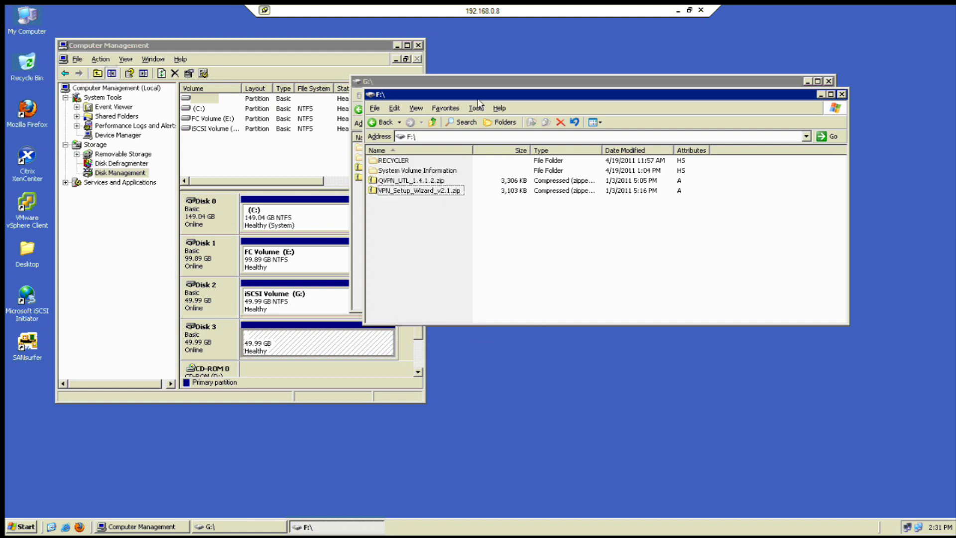
pyautogui.click(453, 82)
pyautogui.click(419, 109)
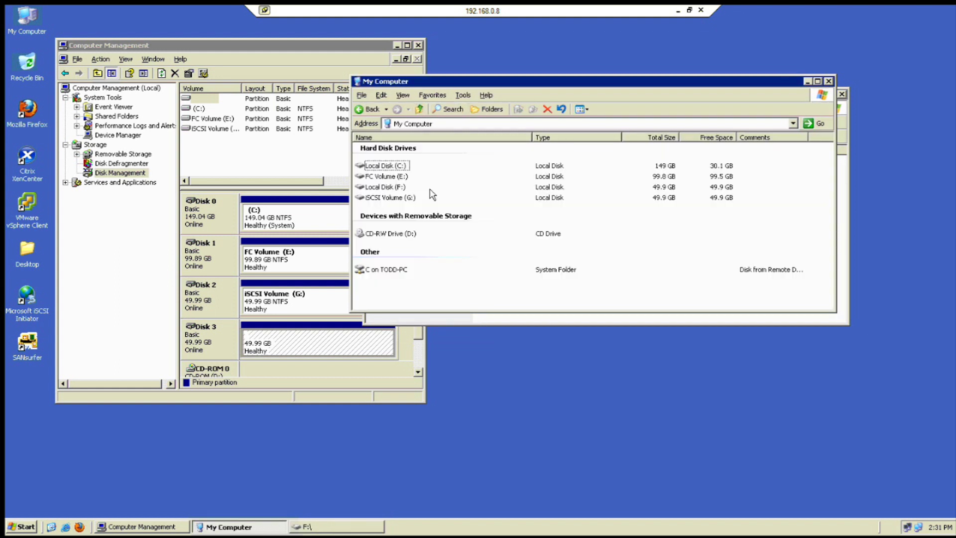
pyautogui.doubleClick(385, 178)
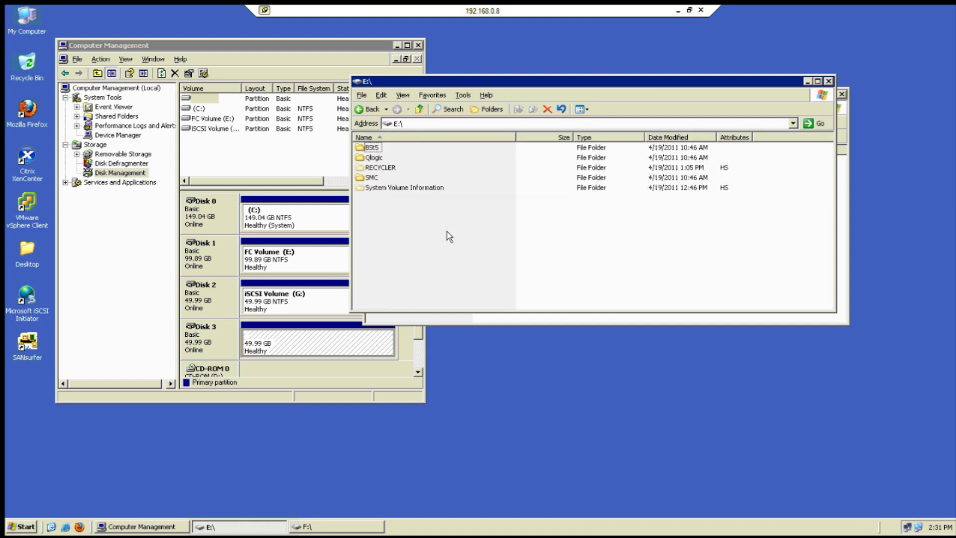
pyautogui.rightClick(412, 254)
pyautogui.click(441, 295)
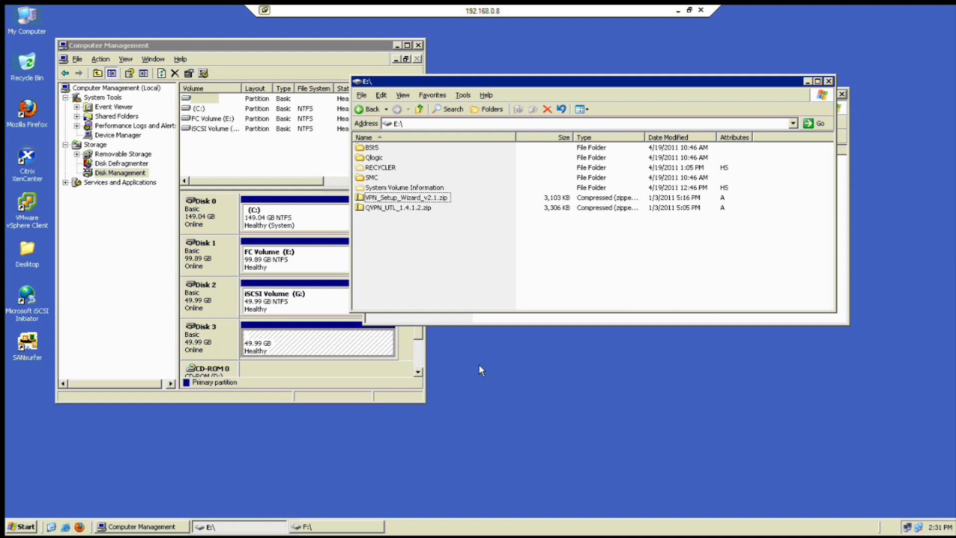
pyautogui.click(672, 11)
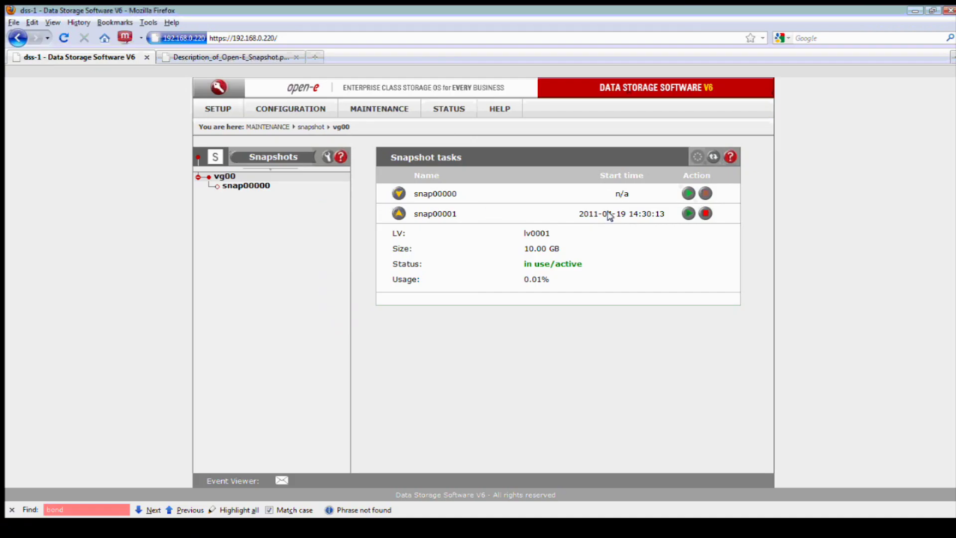
# Stop snap00001 with its red stop button and confirm Disk 3 is gone on the client
pyautogui.click(703, 214)
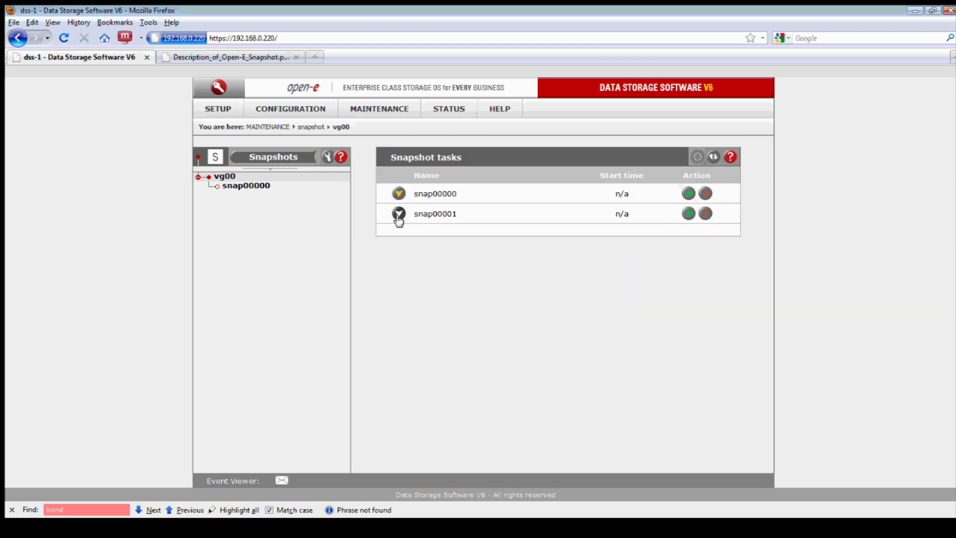
pyautogui.click(228, 183)
pyautogui.click(223, 177)
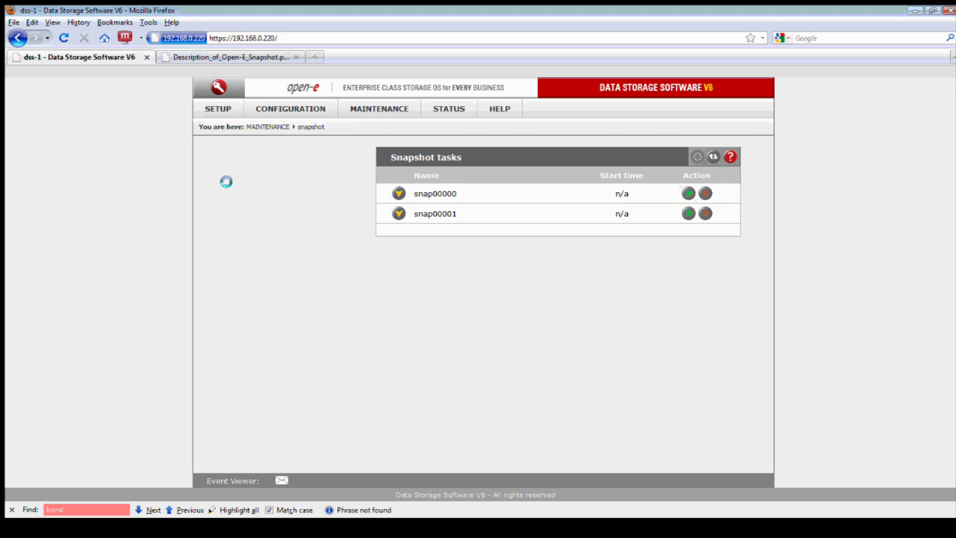
pyautogui.click(398, 532)
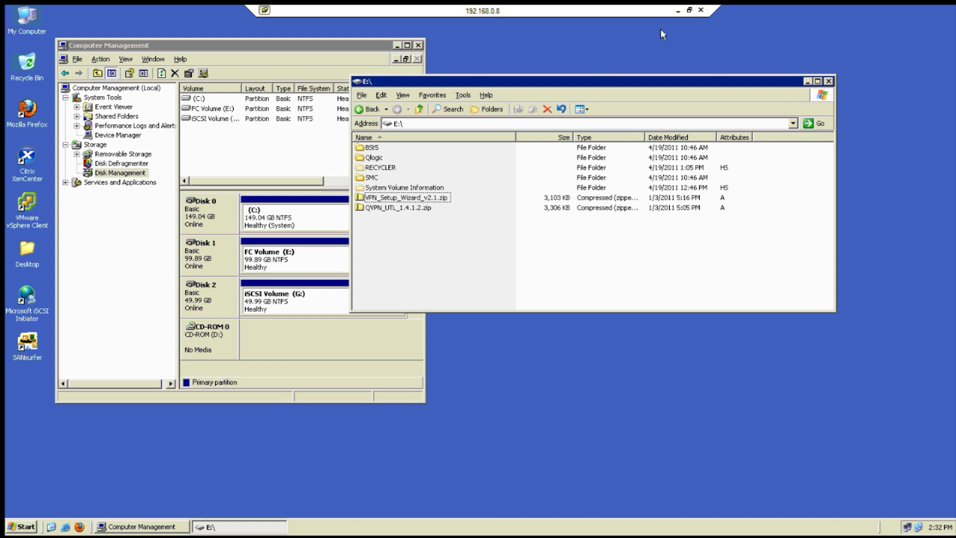
pyautogui.click(678, 10)
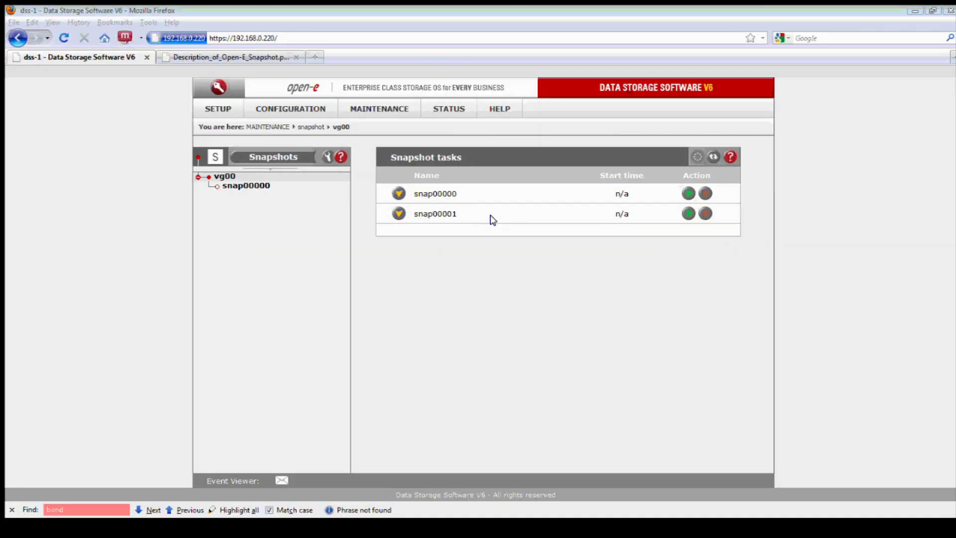
# In vg00's Volume manager, choose the 'new snapshot' action
pyautogui.moveTo(310, 110)
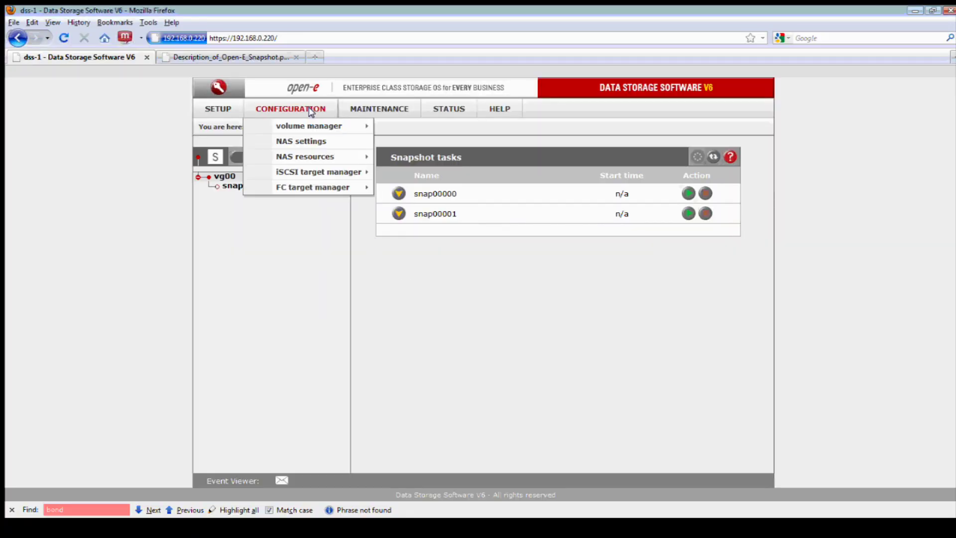
pyautogui.moveTo(359, 126)
pyautogui.click(393, 126)
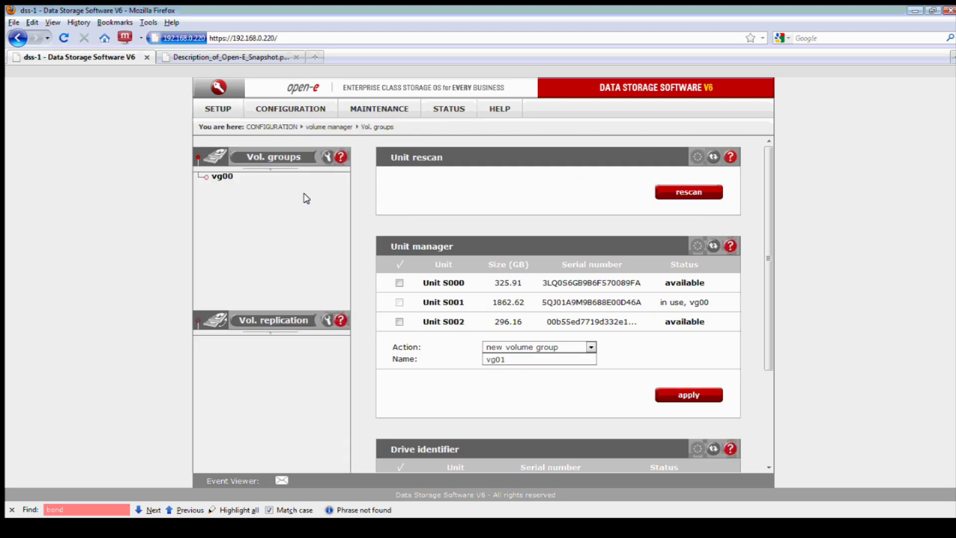
pyautogui.click(221, 176)
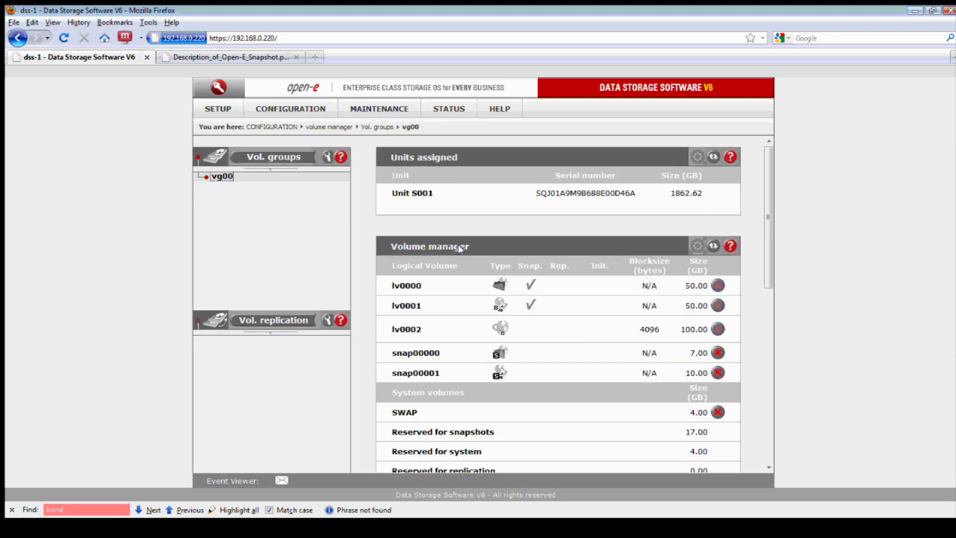
pyautogui.scroll(-6, 463, 247)
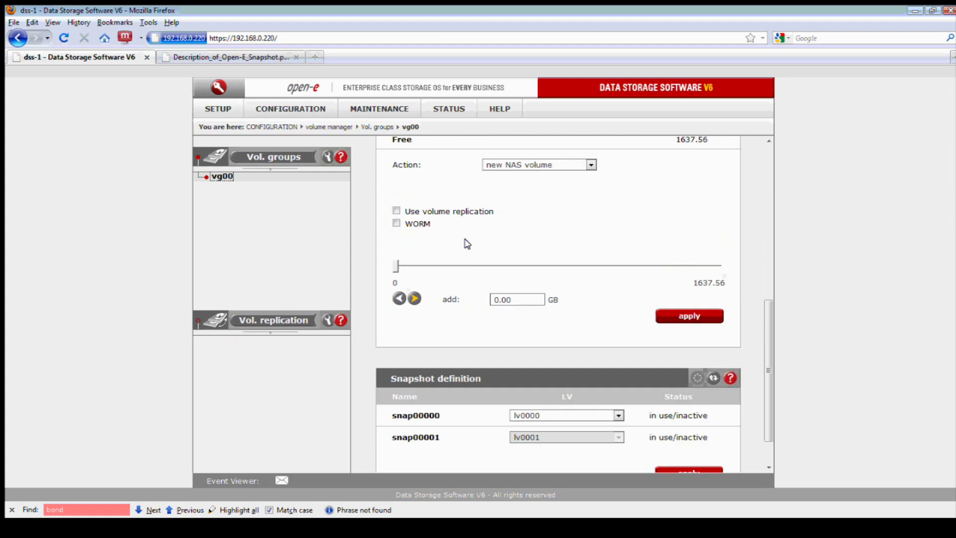
pyautogui.scroll(5, 465, 238)
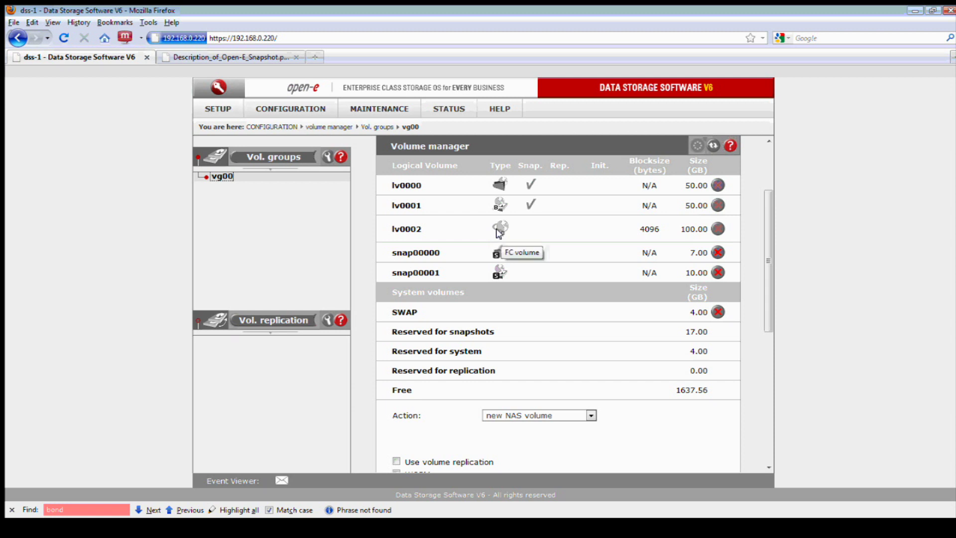
pyautogui.scroll(-3, 533, 329)
pyautogui.click(551, 315)
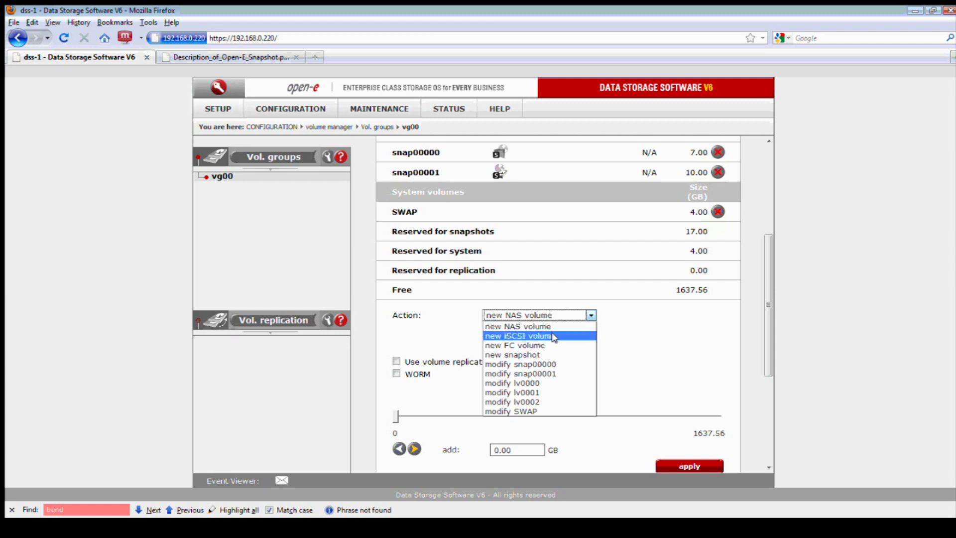
pyautogui.click(551, 355)
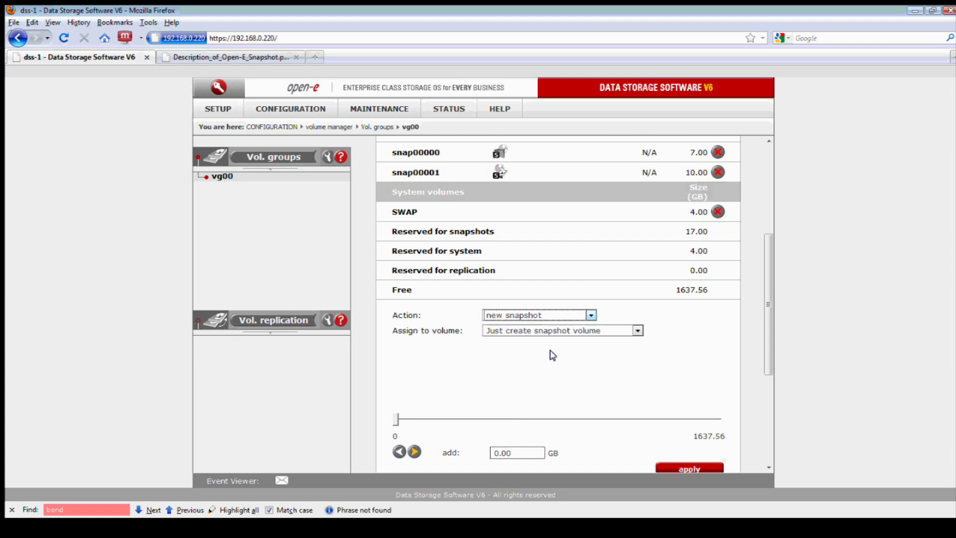
# Assign the new snapshot to lv0002 with a 10 GB size and apply
pyautogui.scroll(-2, 548, 335)
pyautogui.click(560, 281)
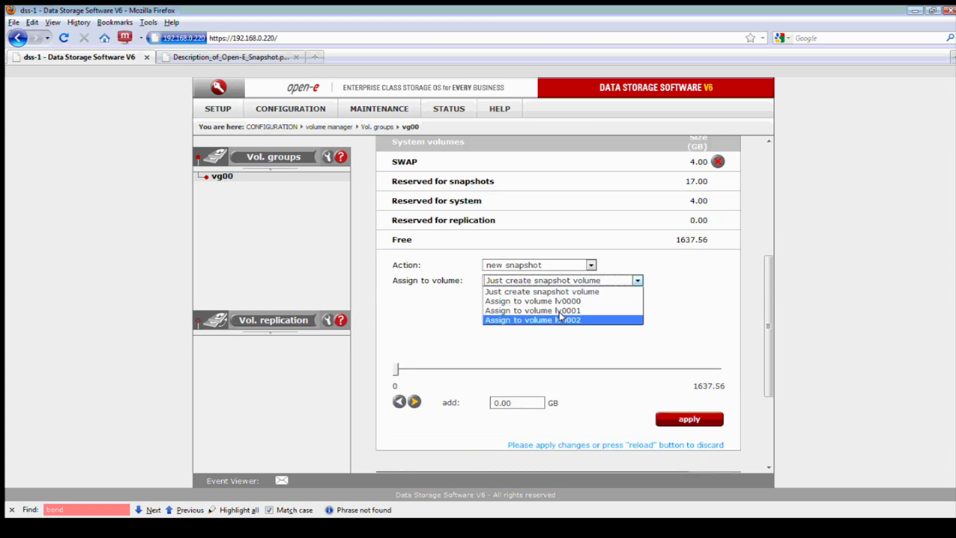
pyautogui.click(582, 320)
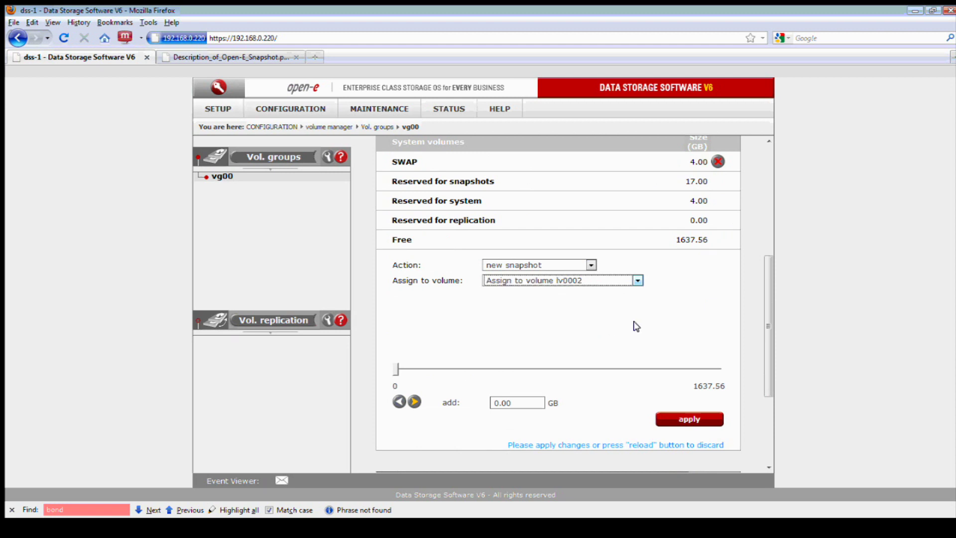
pyautogui.scroll(8, 657, 306)
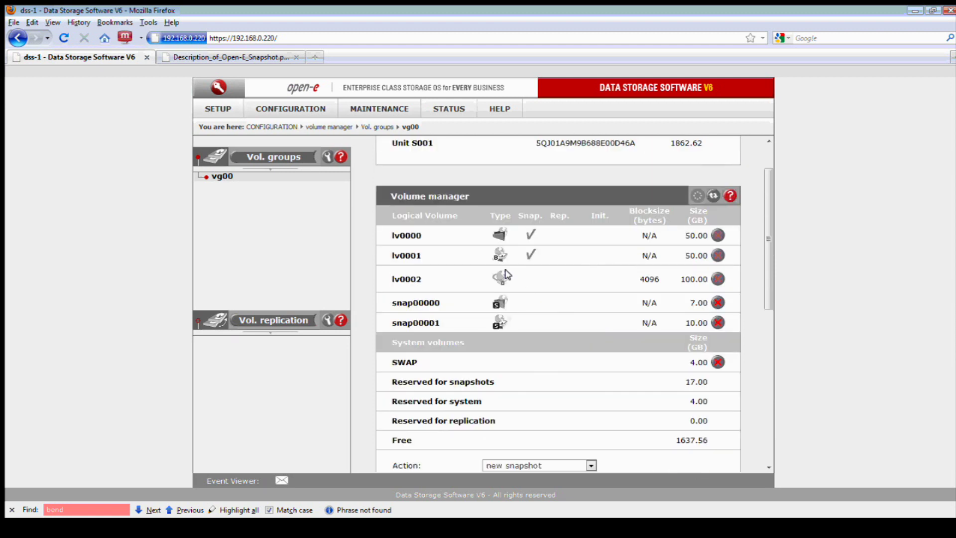
pyautogui.moveTo(501, 277)
pyautogui.scroll(-12, 584, 297)
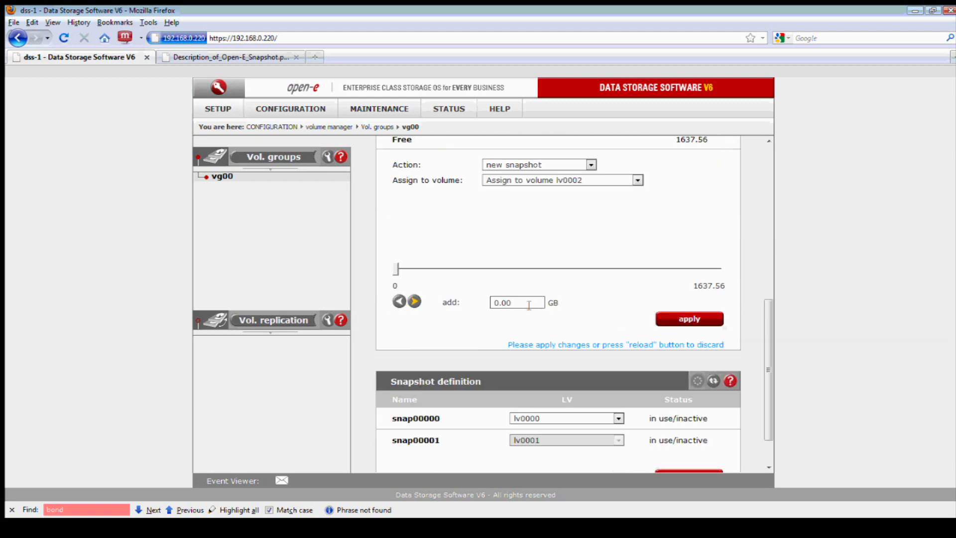
pyautogui.scroll(8, 637, 271)
pyautogui.scroll(-6, 573, 334)
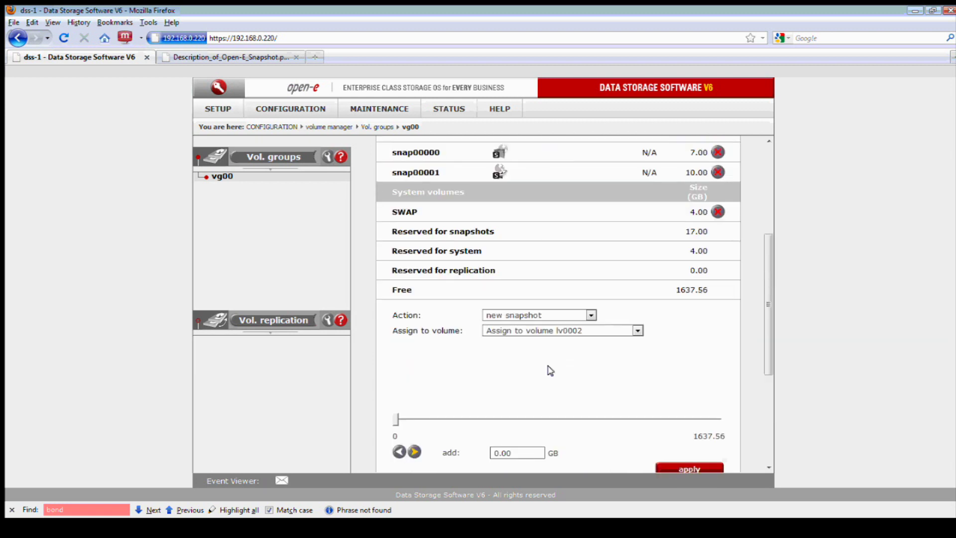
pyautogui.click(528, 352)
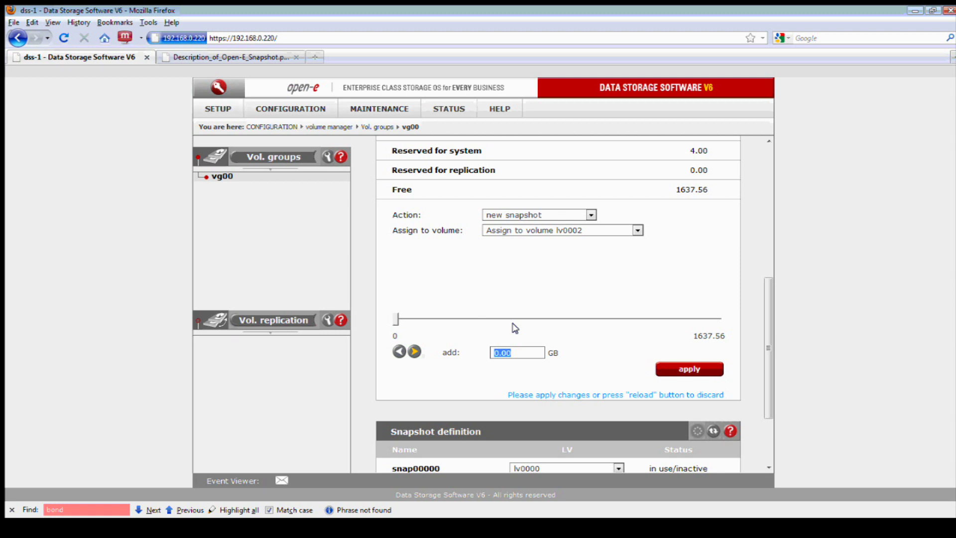
pyautogui.write('10')
pyautogui.click(592, 339)
pyautogui.click(667, 369)
pyautogui.scroll(-3, 606, 340)
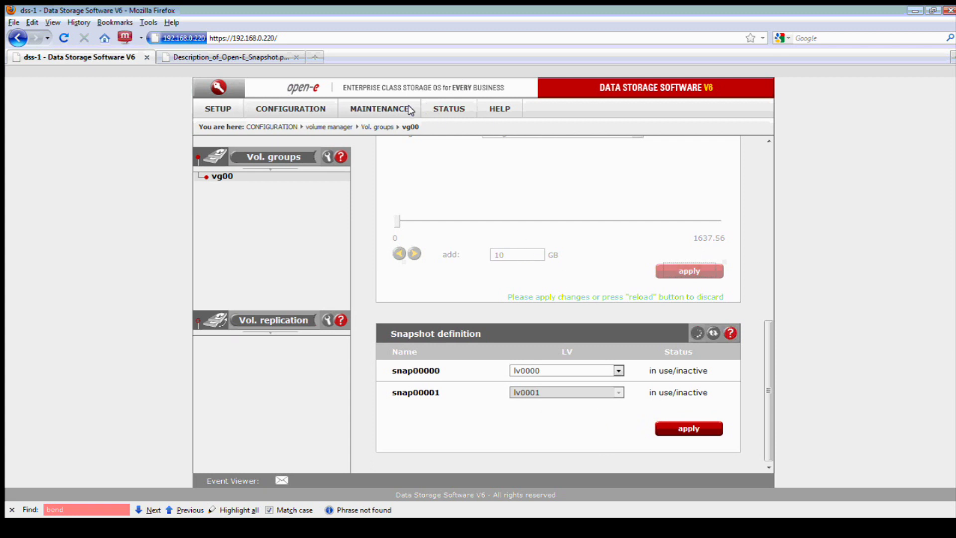
# Open STATUS > logical volume and view vg00's statistics, with lv0000 using 1.54 of 50 GB
pyautogui.moveTo(434, 108)
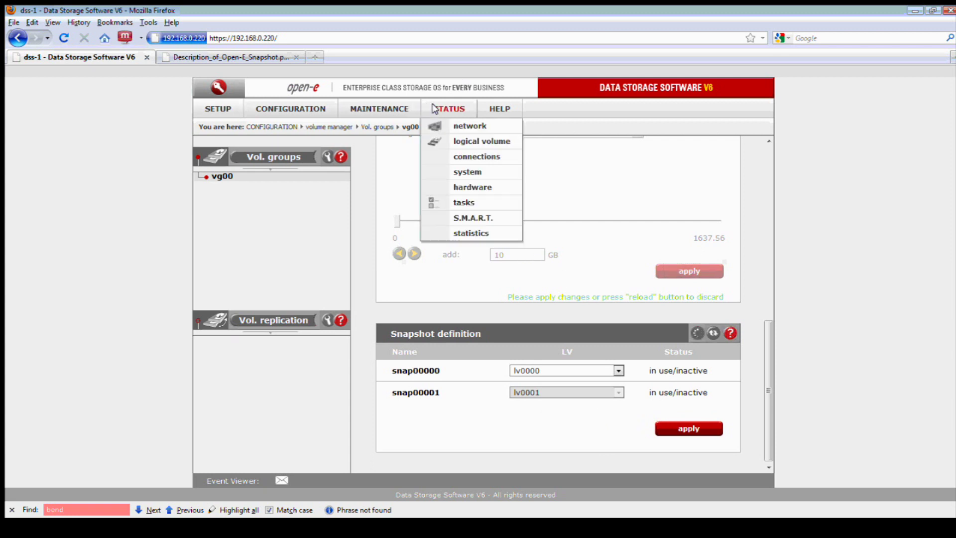
pyautogui.click(451, 144)
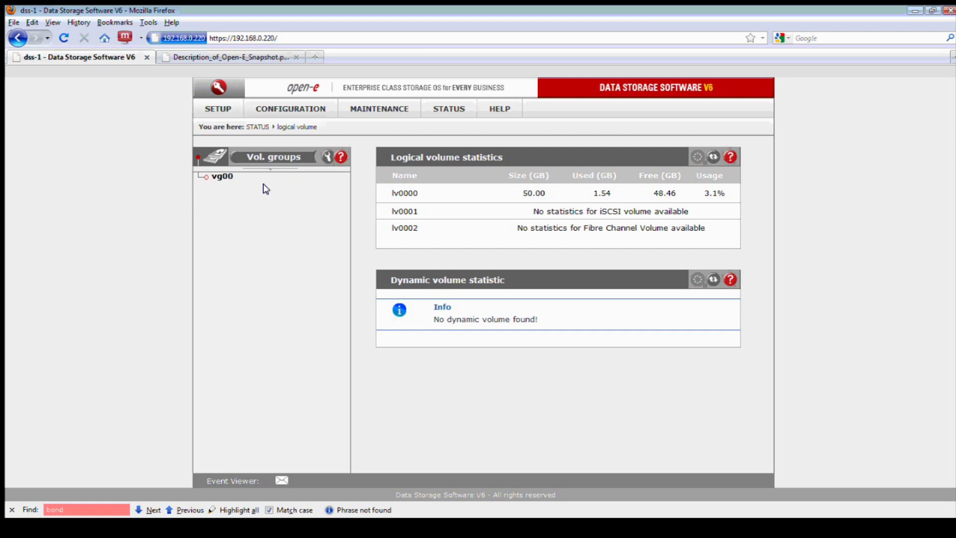
pyautogui.click(222, 177)
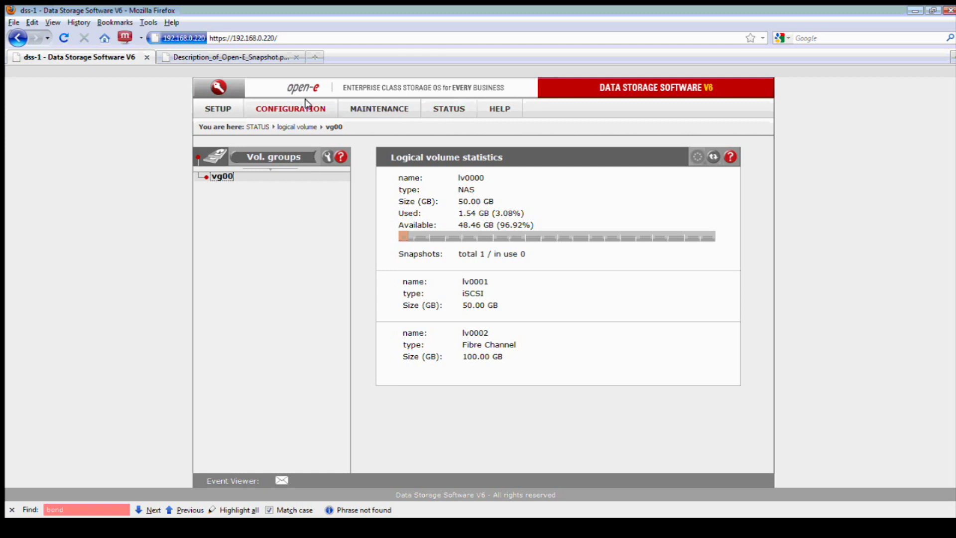
pyautogui.click(379, 109)
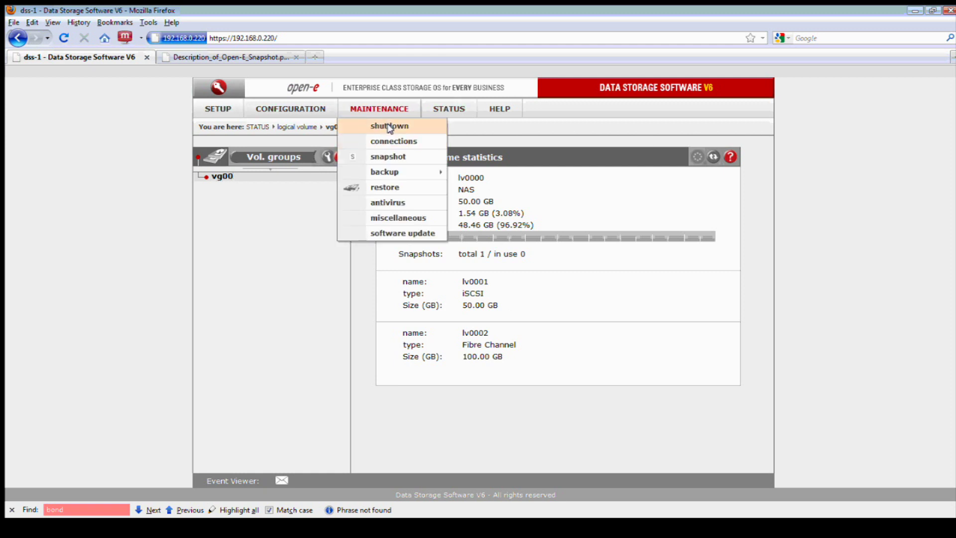
# Start snap00001 again from the snapshot tasks page and confirm it shows active with 0.01% usage
pyautogui.click(391, 157)
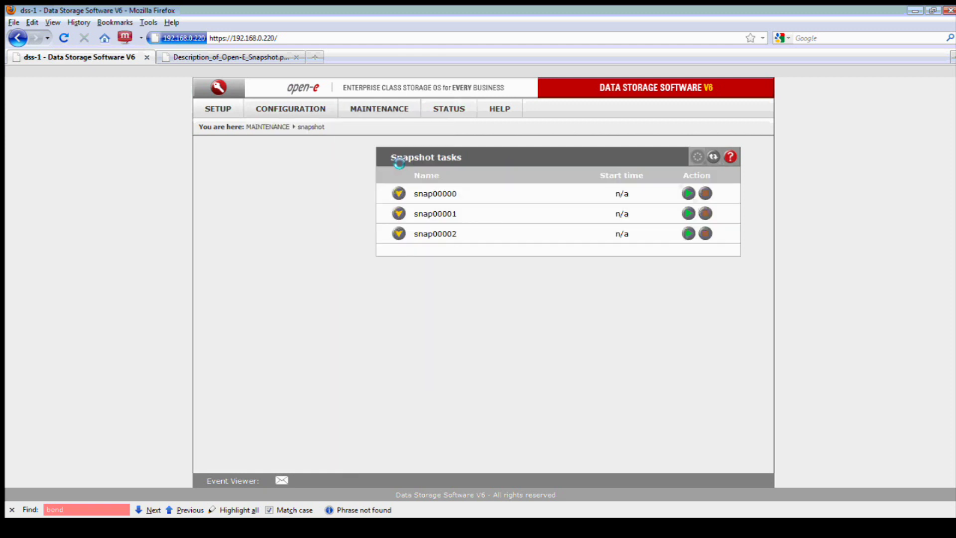
pyautogui.click(399, 234)
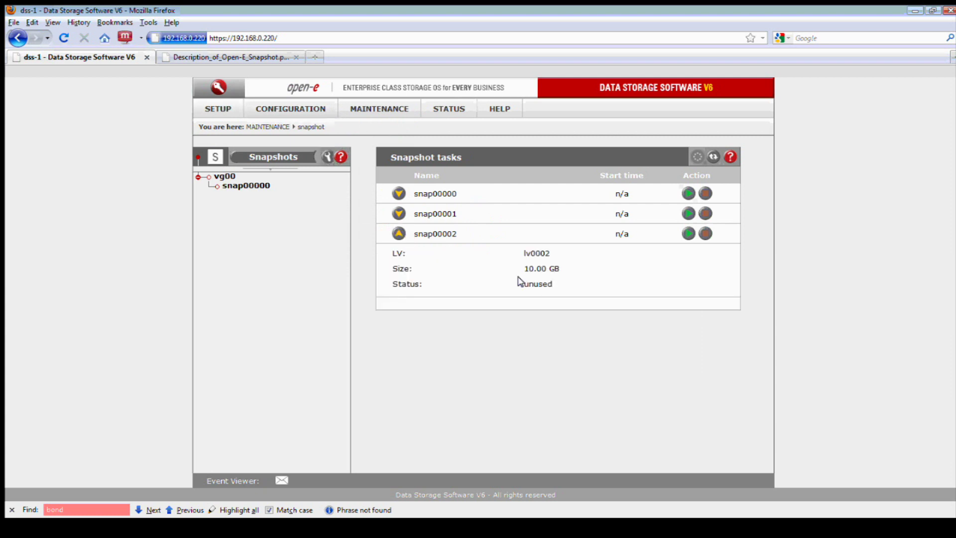
pyautogui.click(399, 214)
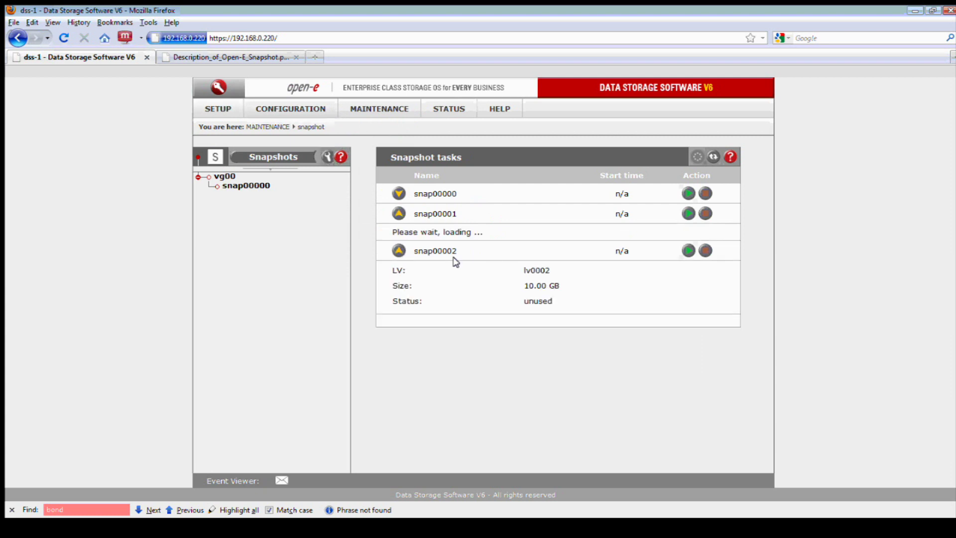
pyautogui.click(689, 214)
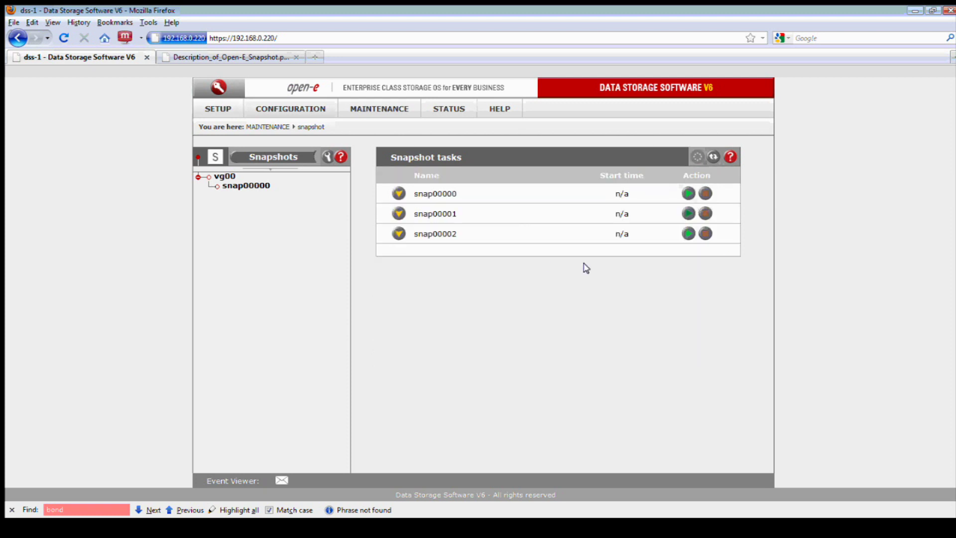
pyautogui.click(397, 214)
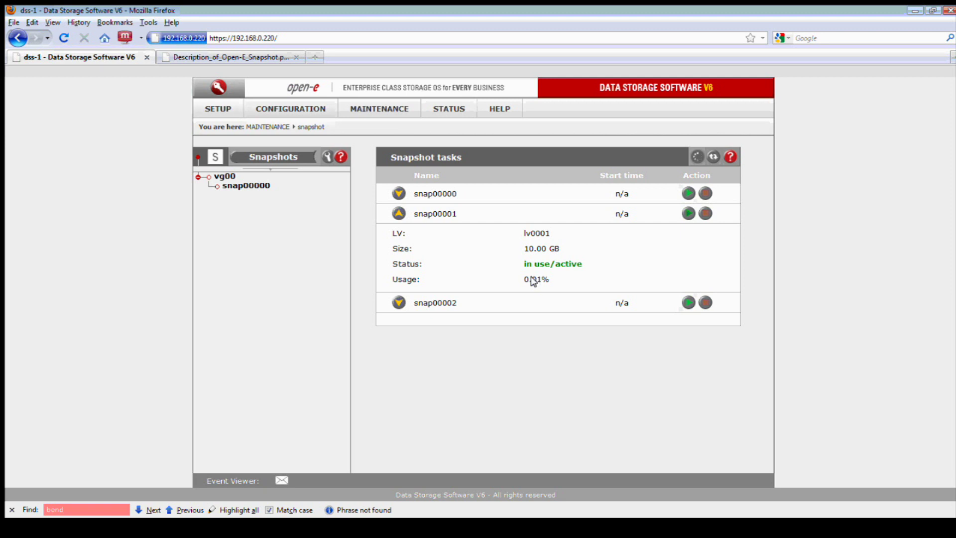
pyautogui.click(325, 109)
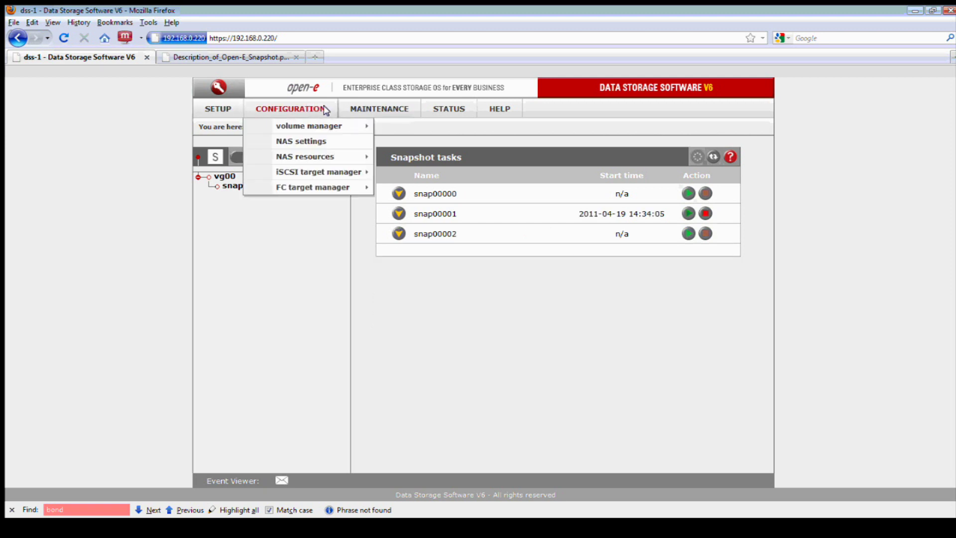
# Review the dss FC group in FC target manager, then select the Win2003 alias WWN
pyautogui.moveTo(319, 188)
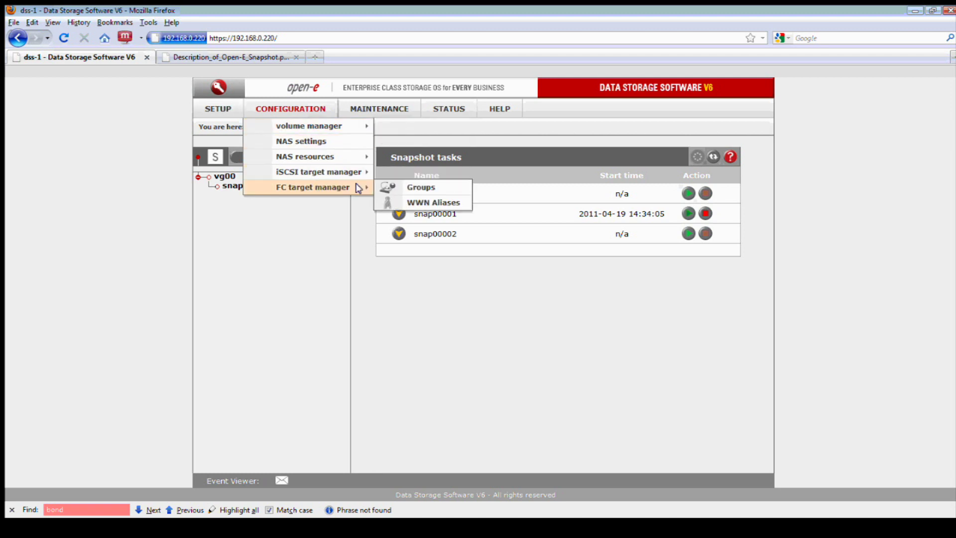
pyautogui.click(394, 189)
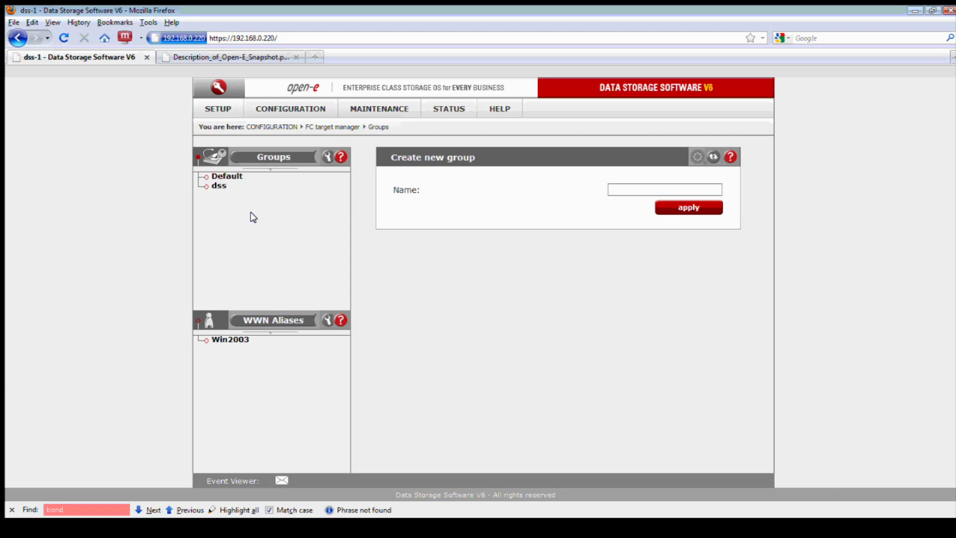
pyautogui.click(218, 187)
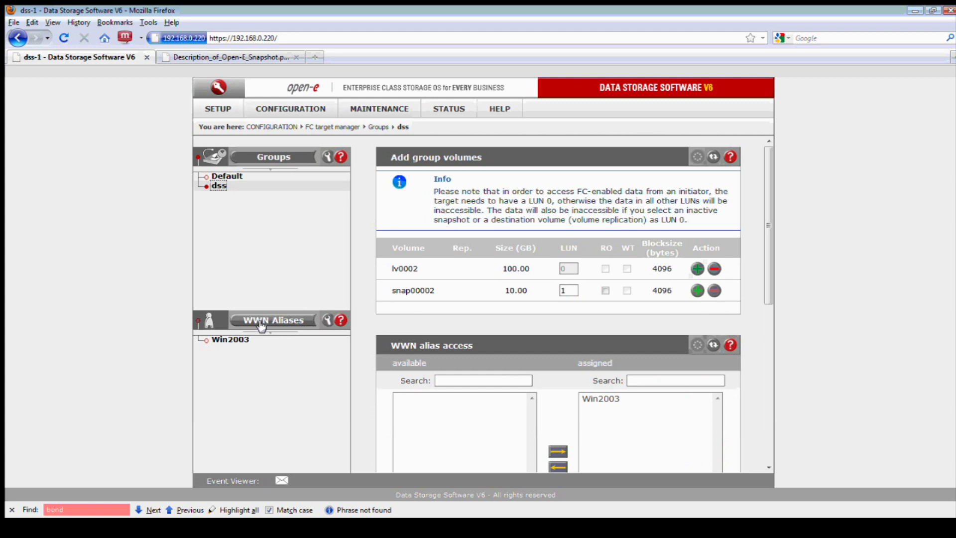
pyautogui.click(265, 321)
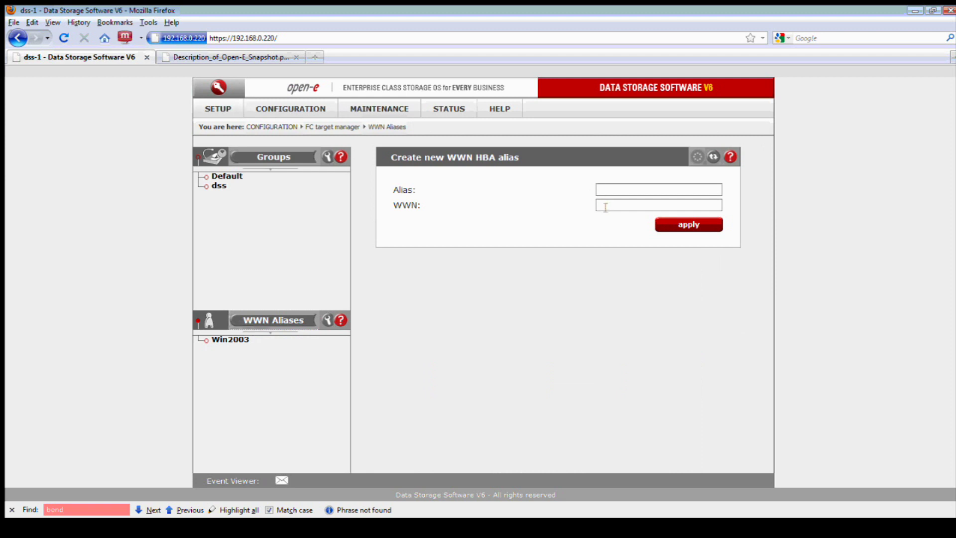
pyautogui.click(248, 338)
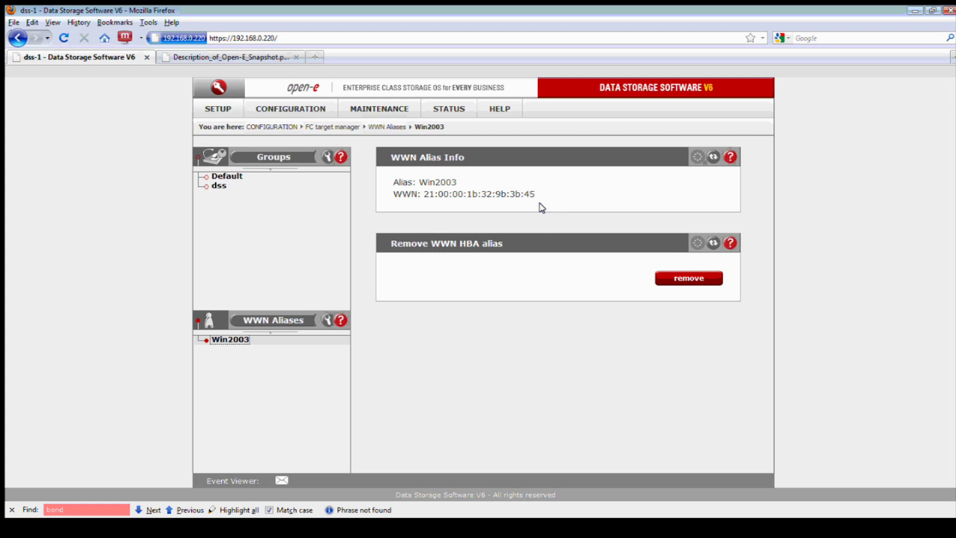
pyautogui.moveTo(534, 194); pyautogui.dragTo(421, 193)
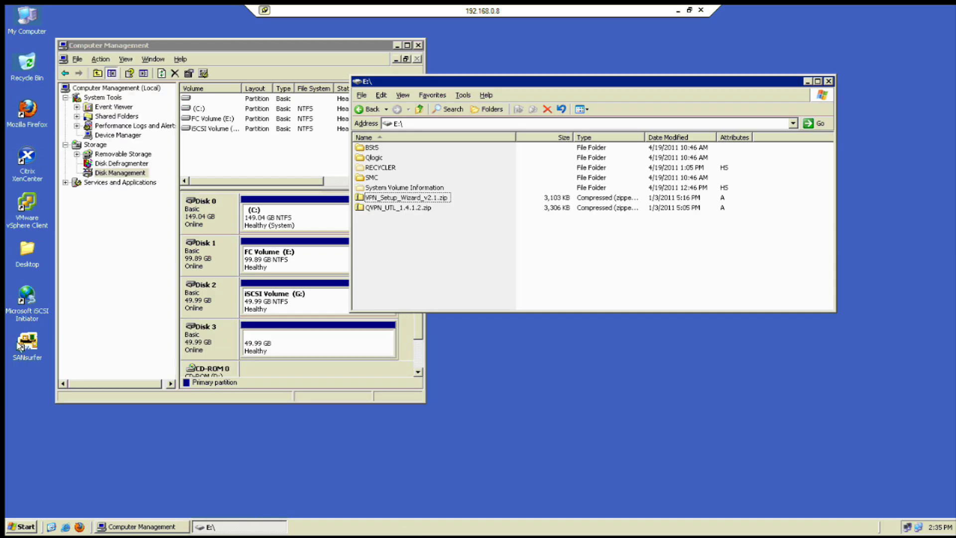
# Compare SANsurfer's QLE2562 Port 1 name 21-00-00-1B-32-9B-3B-45 with the Win2003 WWN, declining the refresh
pyautogui.doubleClick(19, 345)
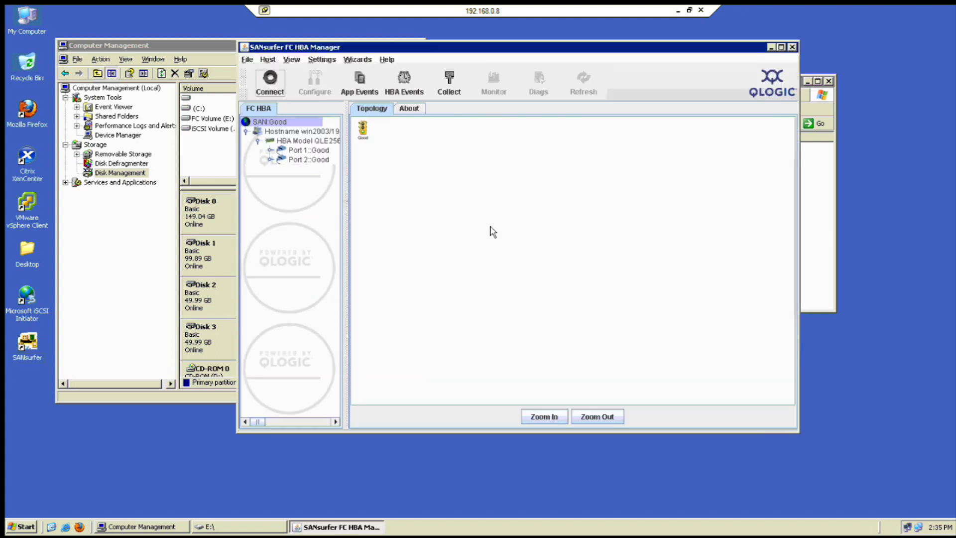
pyautogui.click(304, 151)
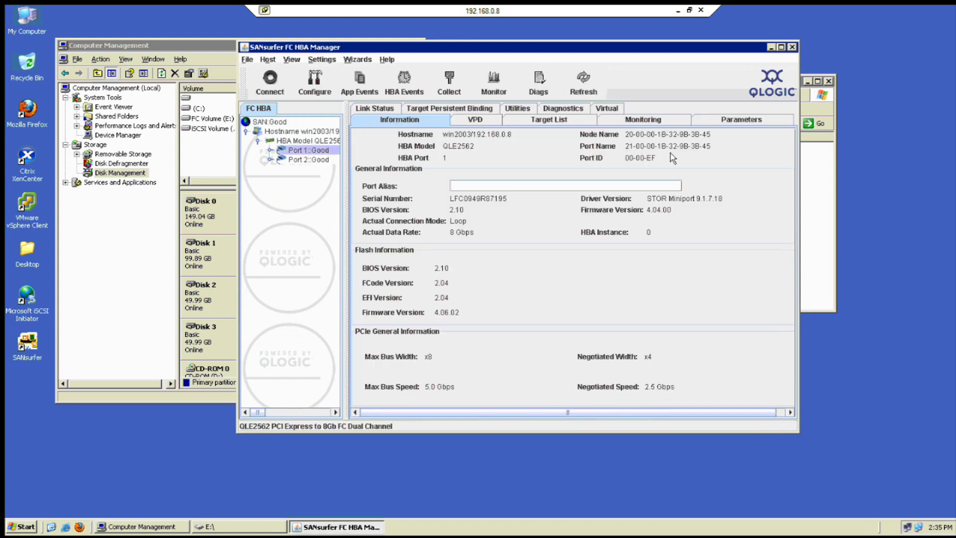
pyautogui.moveTo(709, 138); pyautogui.dragTo(626, 138)
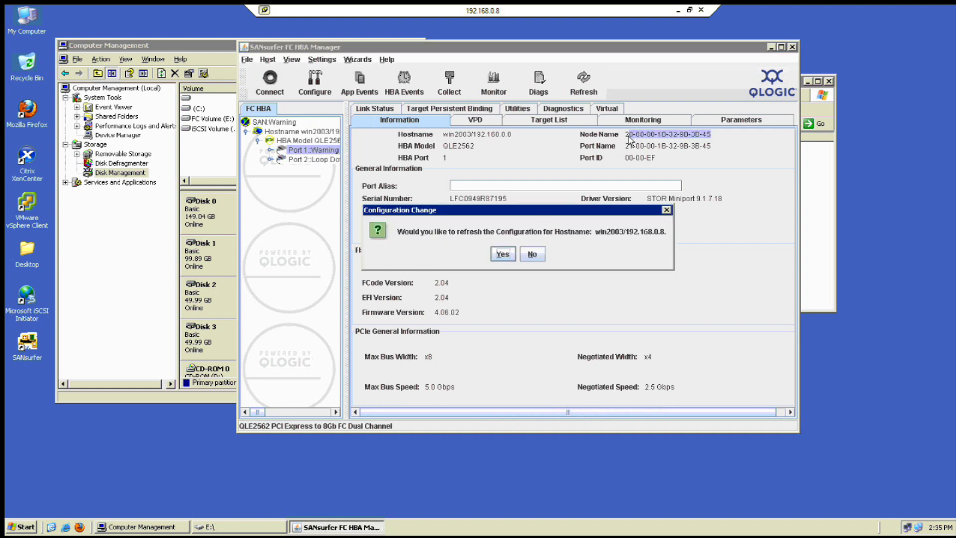
pyautogui.click(535, 255)
pyautogui.moveTo(628, 140); pyautogui.dragTo(717, 143)
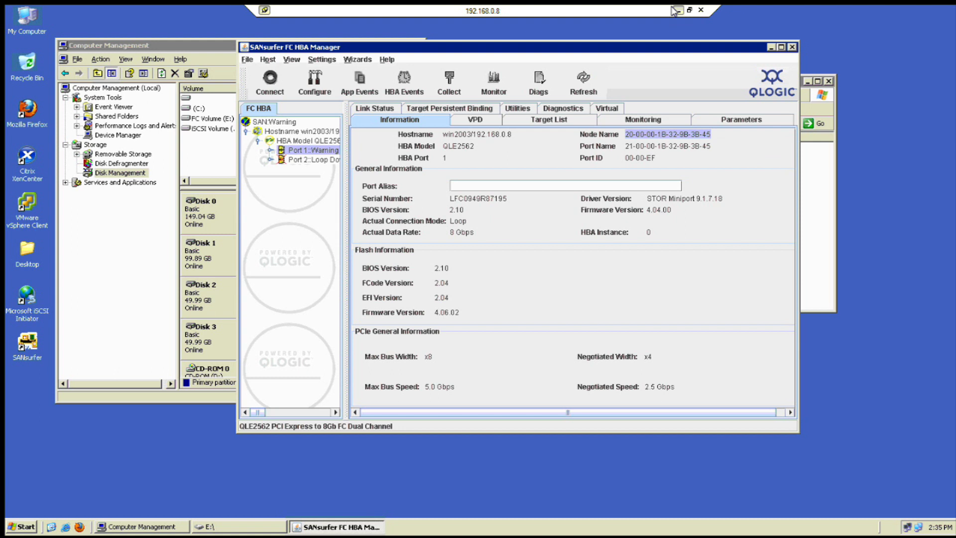
pyautogui.click(676, 11)
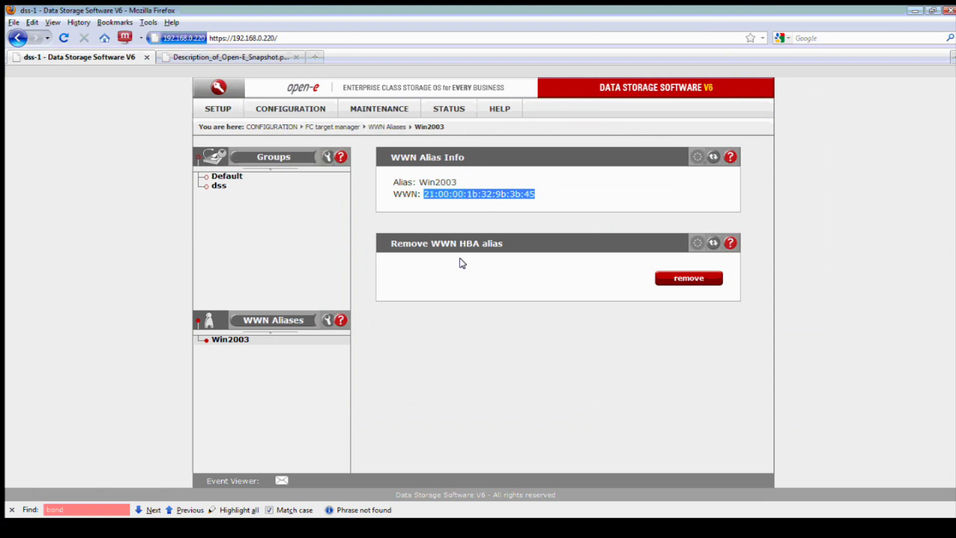
# In the dss FC group with Win2003 assigned, add snap00002 as LUN 1 beside lv0002
pyautogui.click(217, 186)
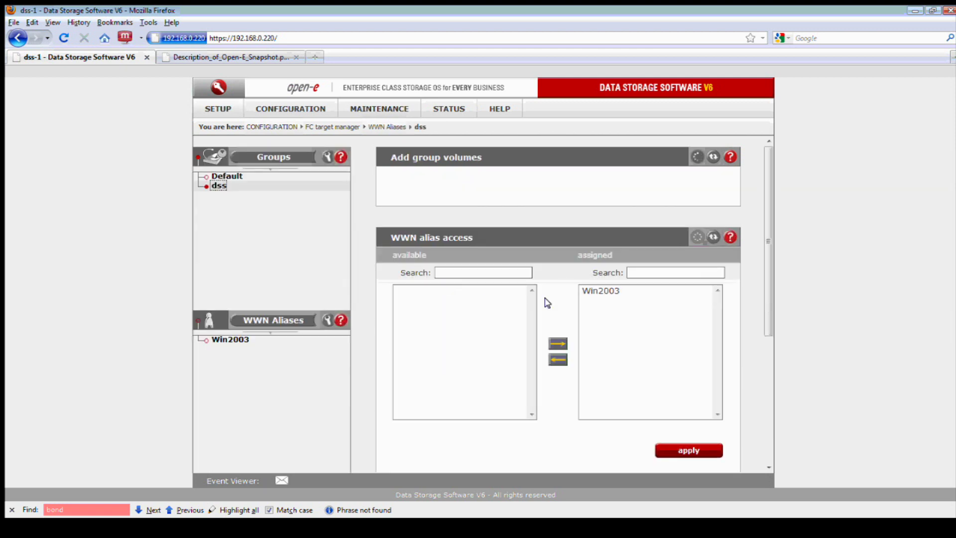
pyautogui.scroll(-2, 597, 354)
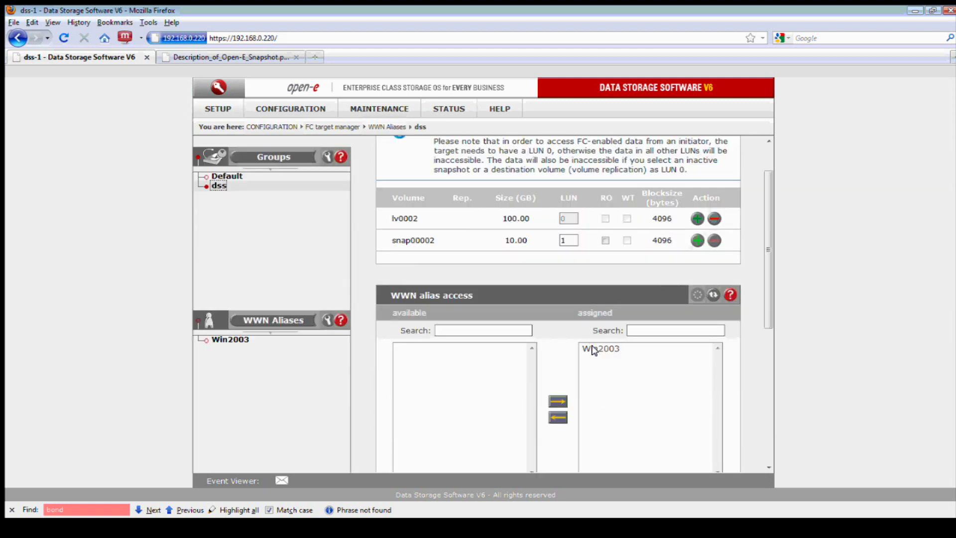
pyautogui.click(594, 349)
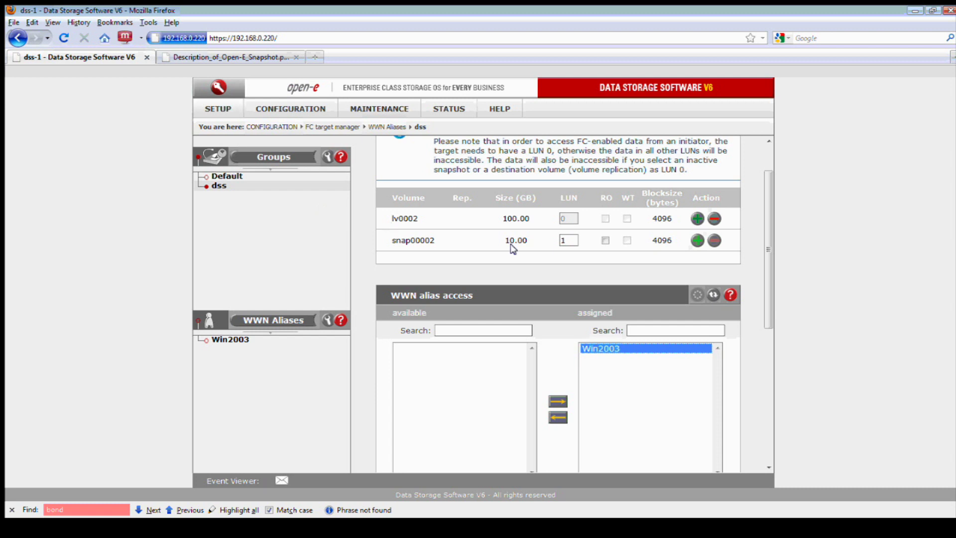
pyautogui.click(694, 241)
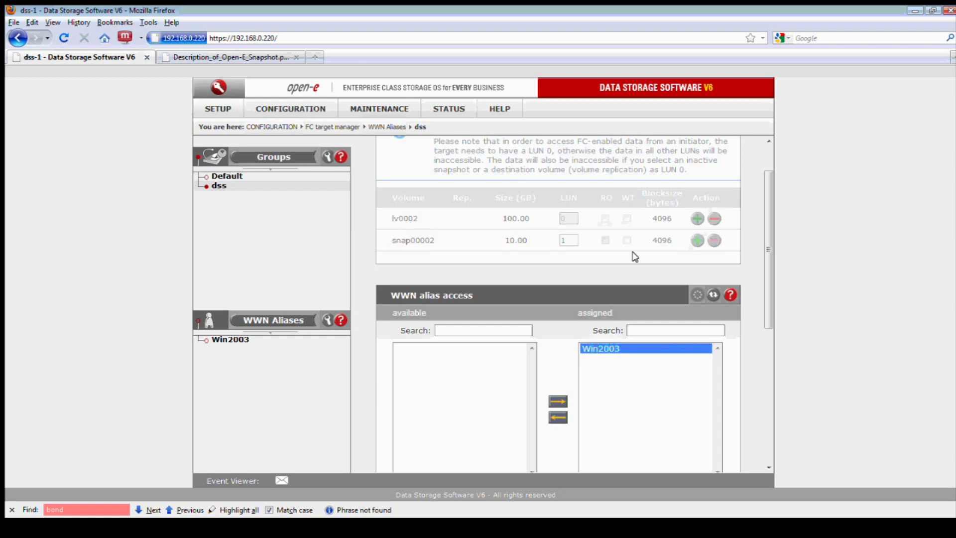
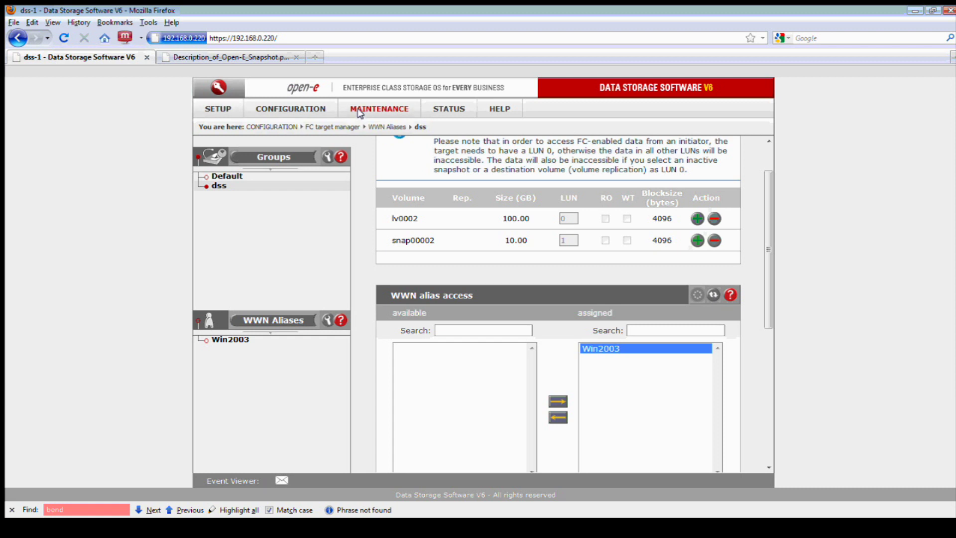
# Open the MAINTENANCE tab's dropdown of maintenance functions
pyautogui.click(363, 111)
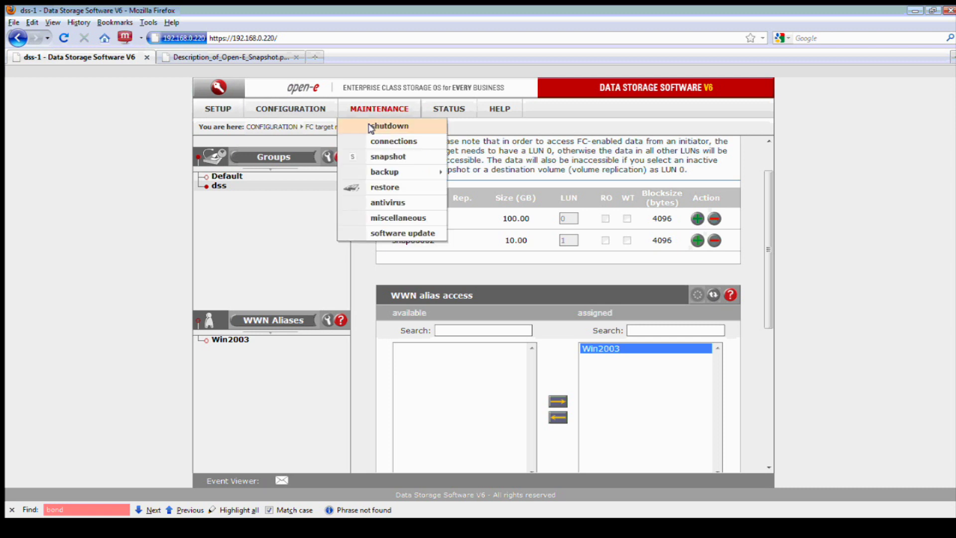
# On the snapshot tasks page, start the snap00002 task, then expand snap00001's details
pyautogui.click(388, 156)
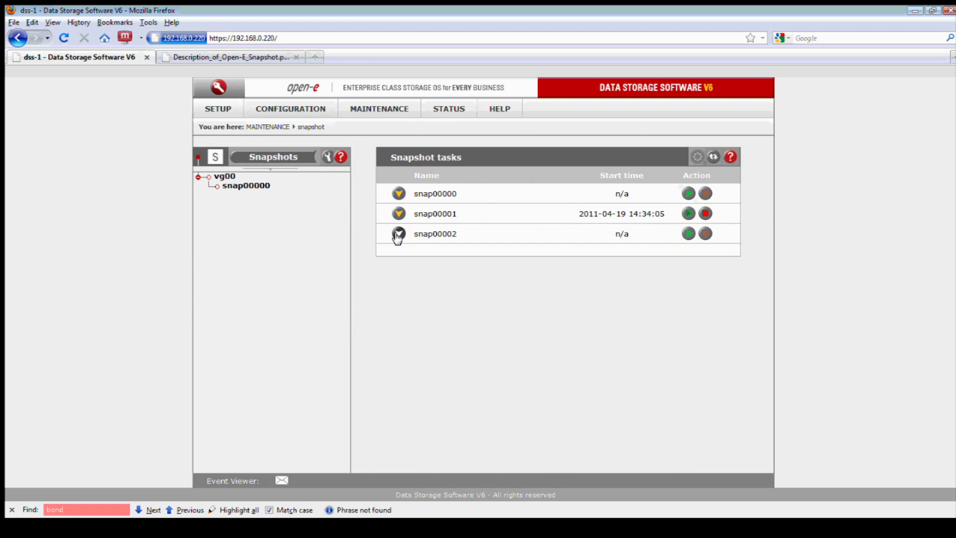
pyautogui.click(397, 235)
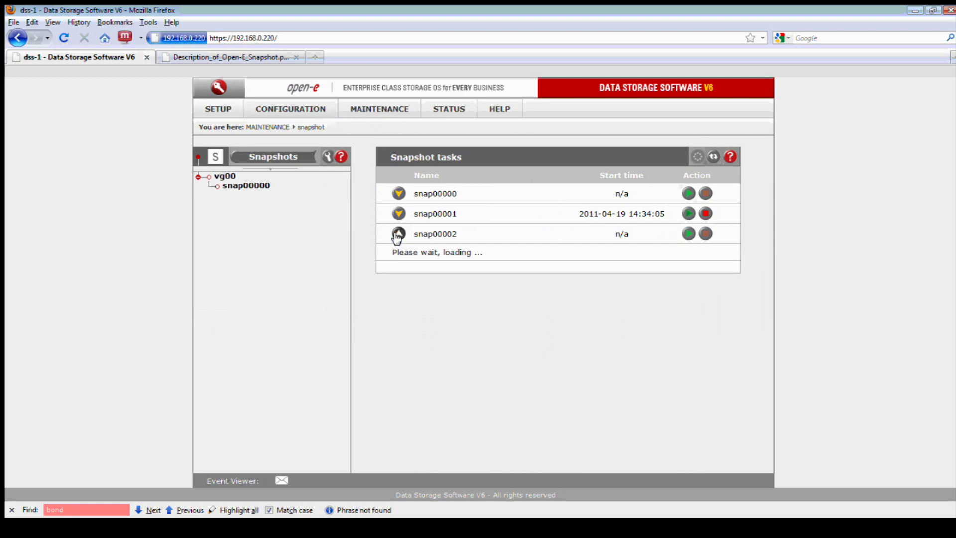
pyautogui.click(688, 234)
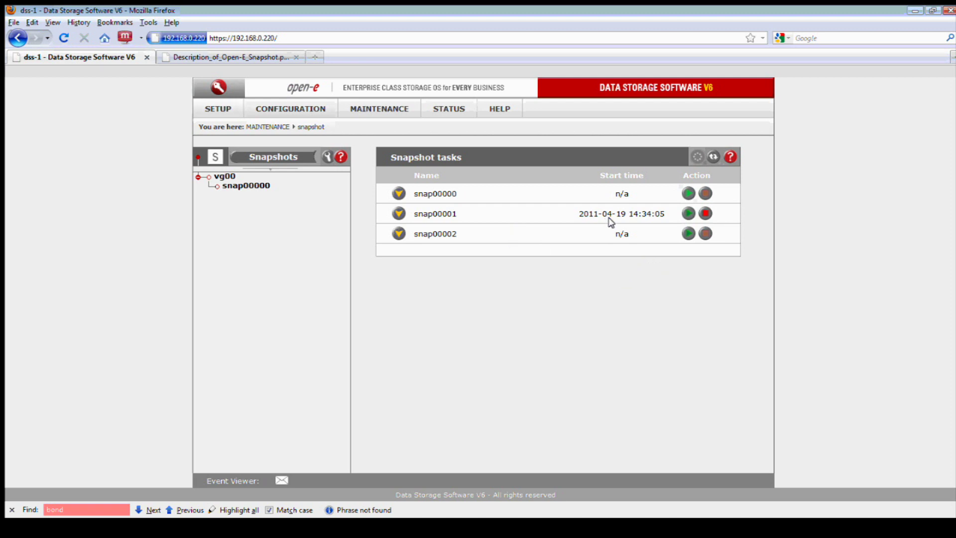
pyautogui.moveTo(608, 212); pyautogui.dragTo(575, 213)
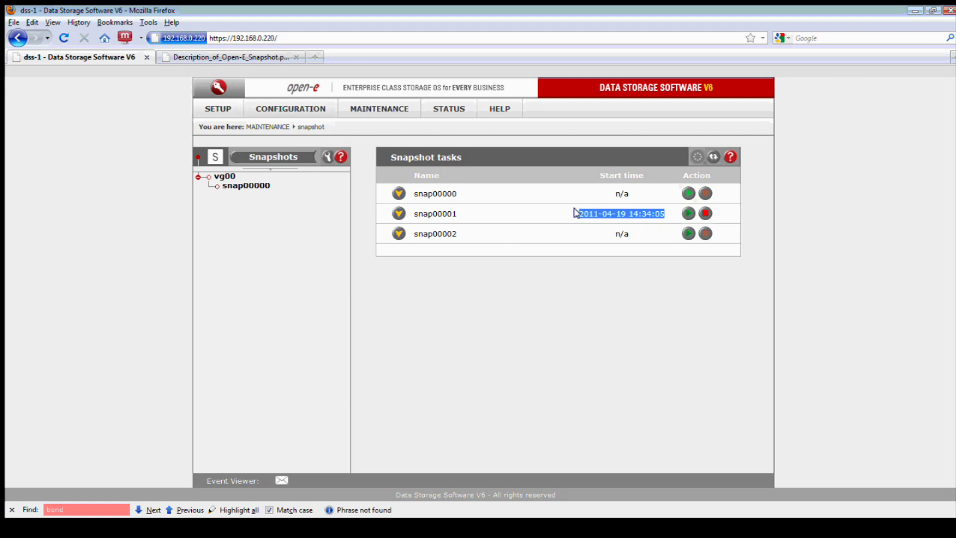
pyautogui.click(397, 213)
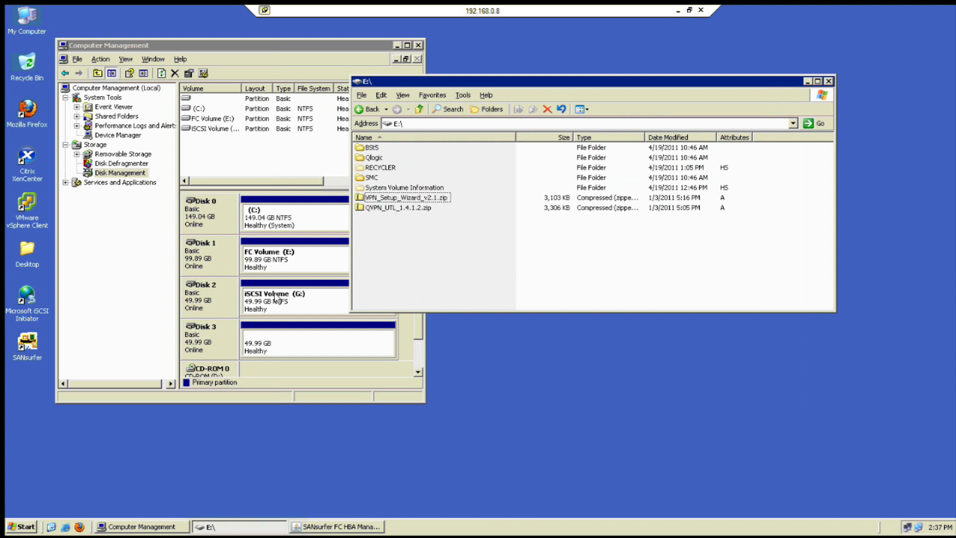
# Copy the nine Desktop items, GetDataBack for NTFS through StartupUI
pyautogui.click(284, 312)
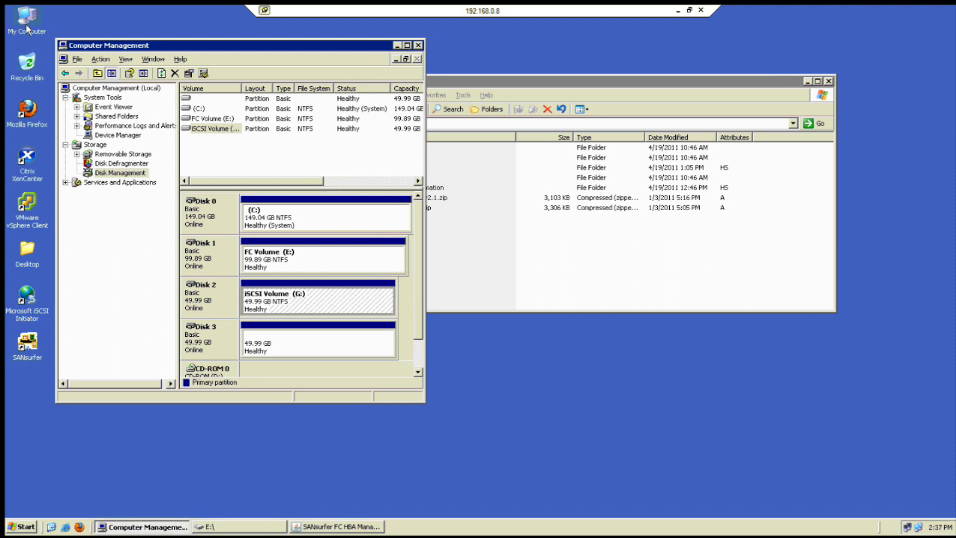
pyautogui.click(27, 257)
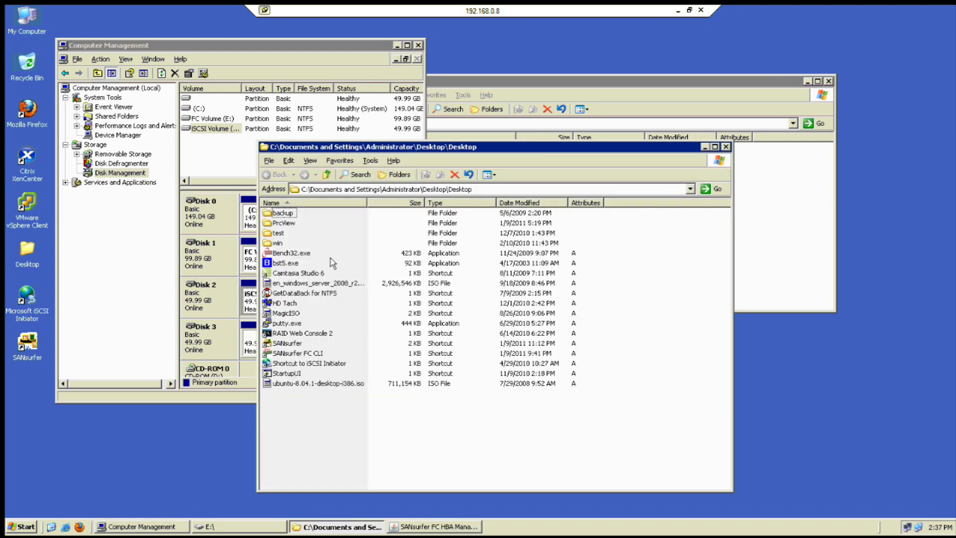
pyautogui.moveTo(345, 417)
pyautogui.mouseDown()
pyautogui.moveTo(296, 334)
pyautogui.moveTo(344, 399)
pyautogui.mouseUp()
pyautogui.moveTo(321, 367); pyautogui.dragTo(270, 300)
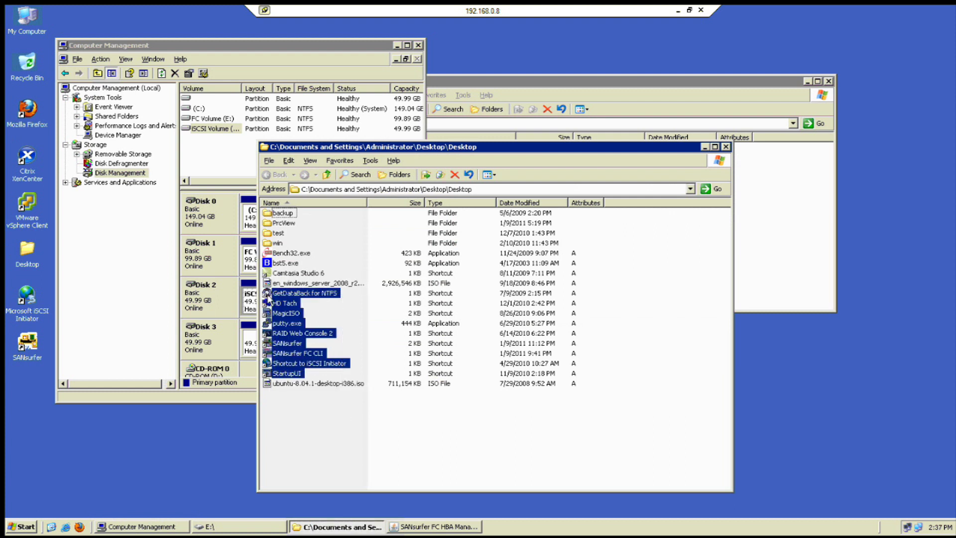
pyautogui.rightClick(269, 302)
pyautogui.click(292, 360)
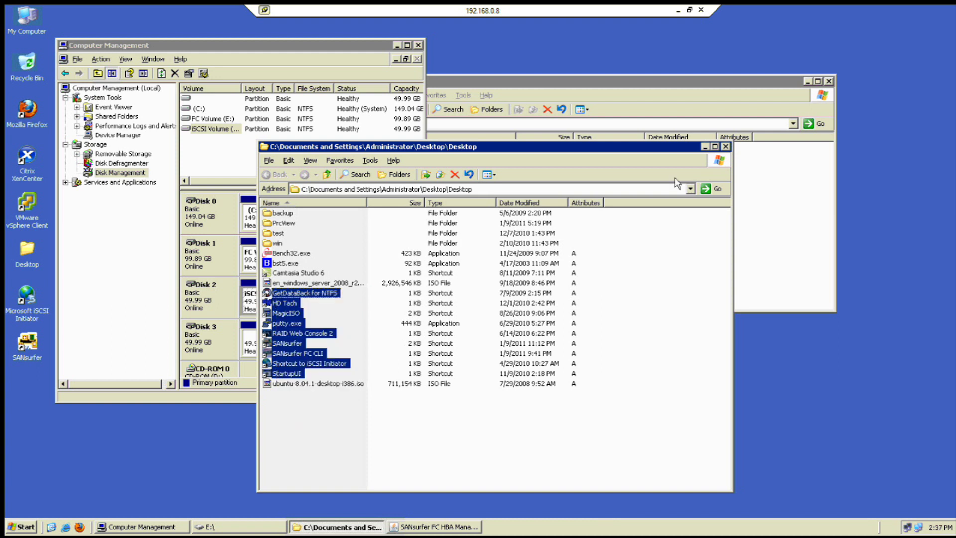
# Paste the copied items into the iSCSI Volume G: drive via My Computer
pyautogui.click(726, 146)
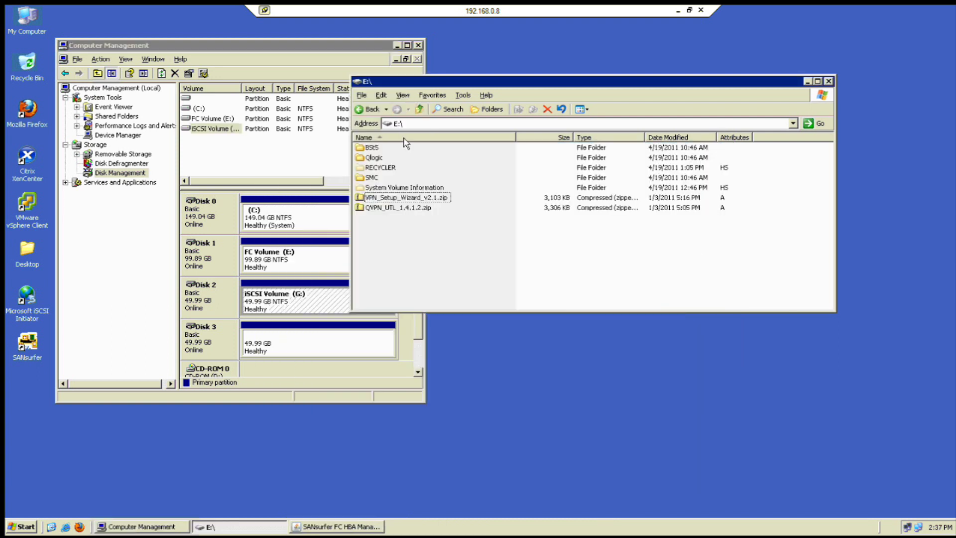
pyautogui.click(418, 109)
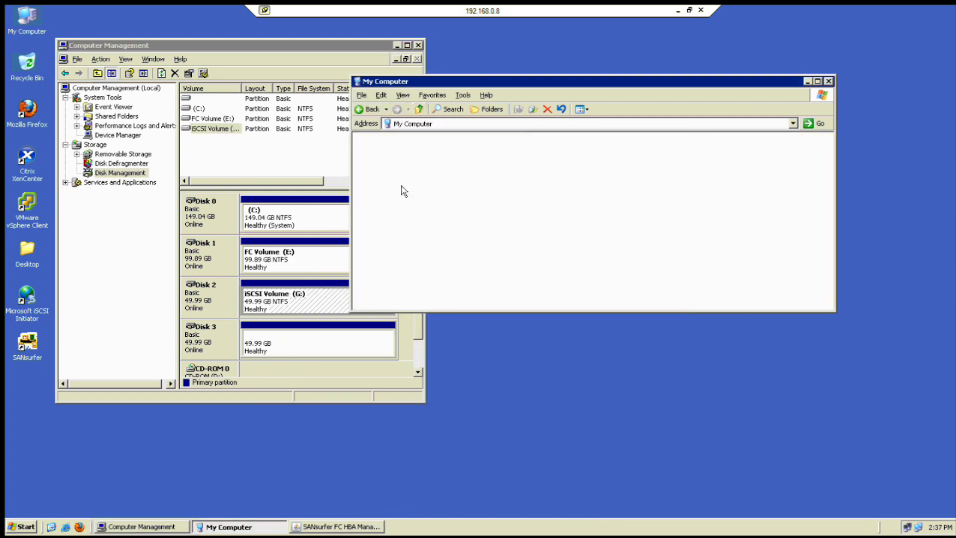
pyautogui.doubleClick(403, 191)
pyautogui.rightClick(464, 245)
pyautogui.click(499, 293)
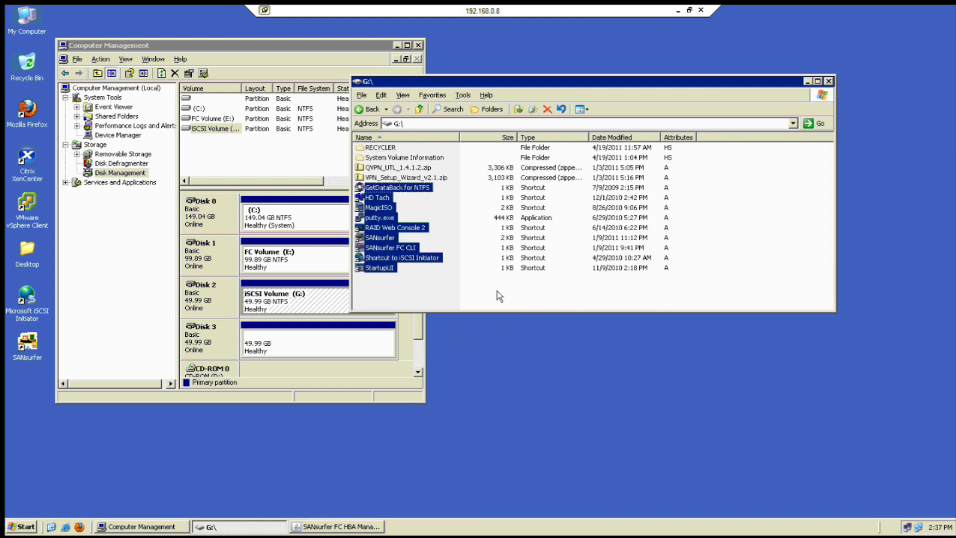
pyautogui.click(467, 300)
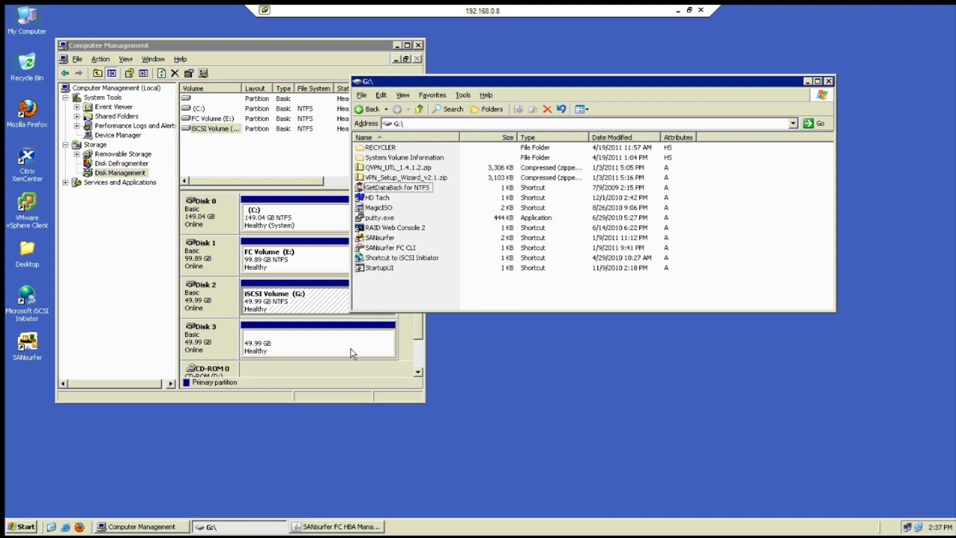
pyautogui.click(313, 351)
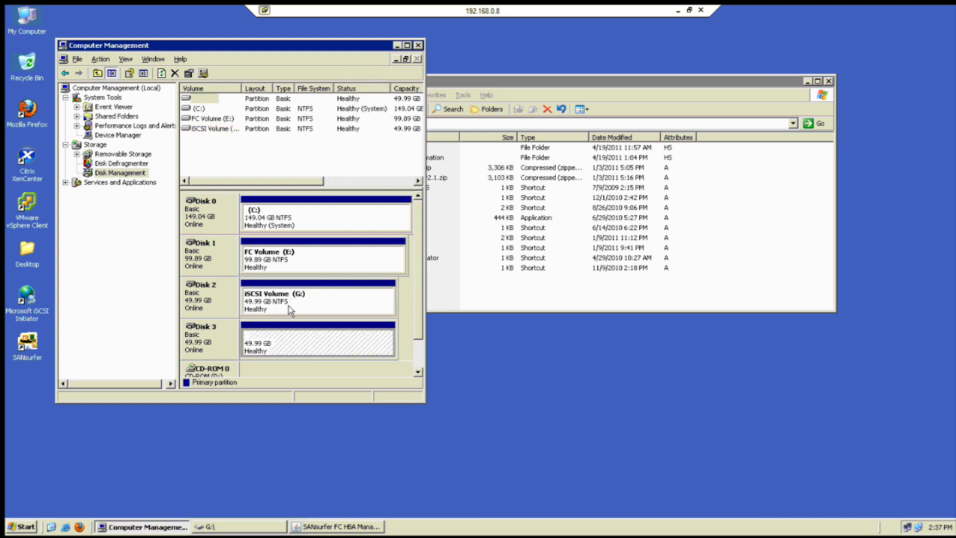
# Assign drive letter H to the Disk 3 partition in Disk Management
pyautogui.rightClick(304, 341)
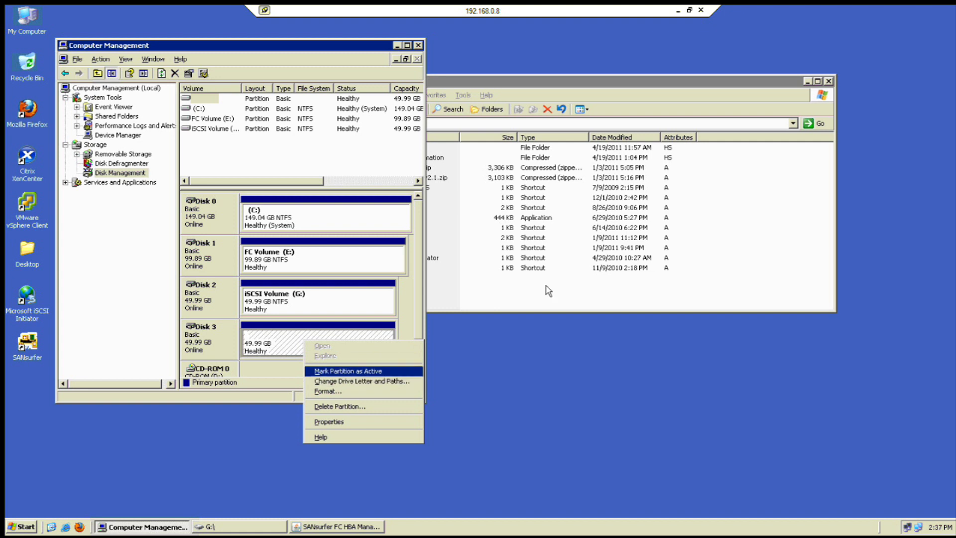
pyautogui.click(477, 197)
pyautogui.click(419, 109)
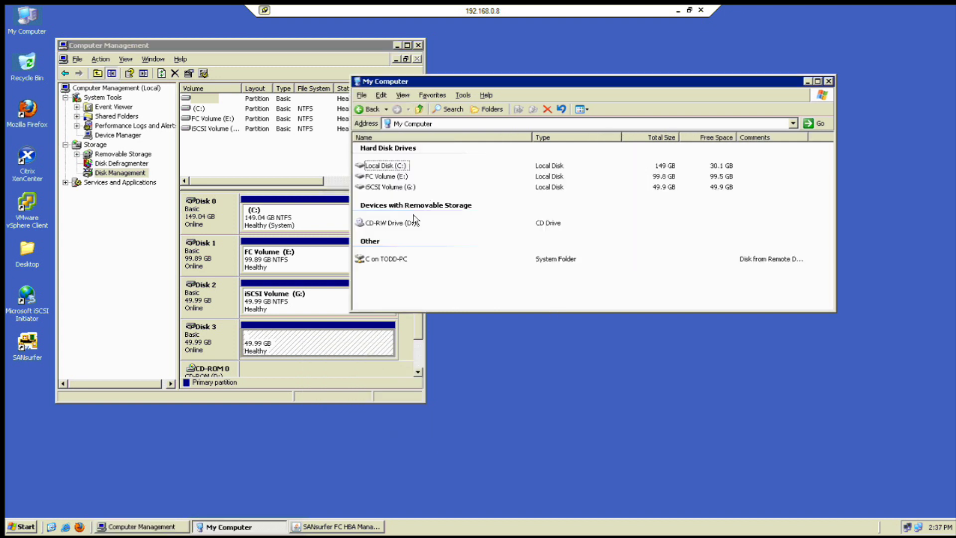
pyautogui.rightClick(323, 348)
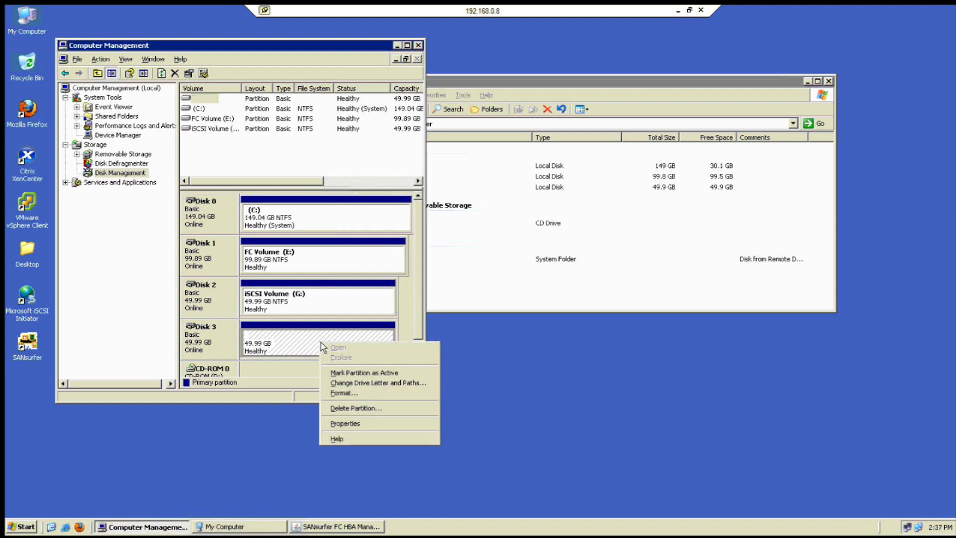
pyautogui.click(364, 384)
pyautogui.click(171, 258)
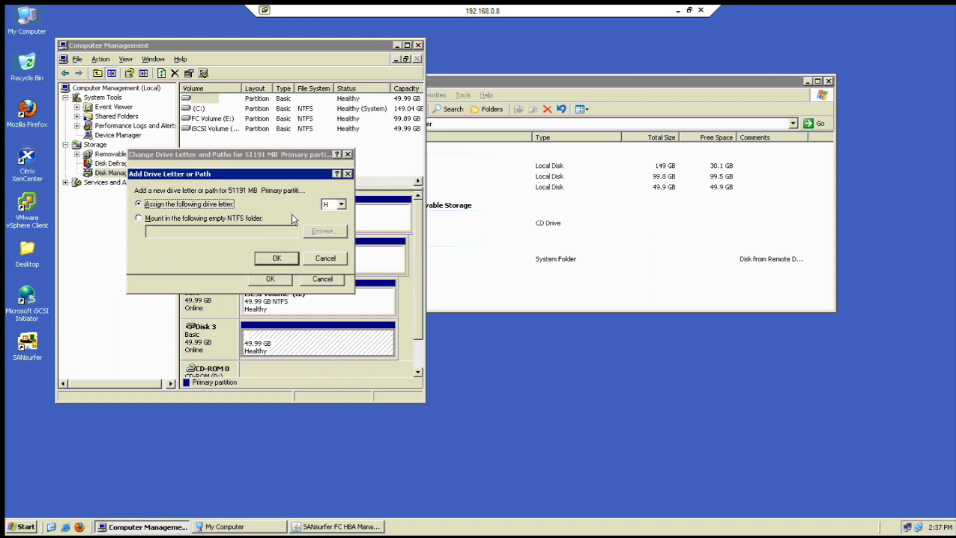
pyautogui.click(277, 258)
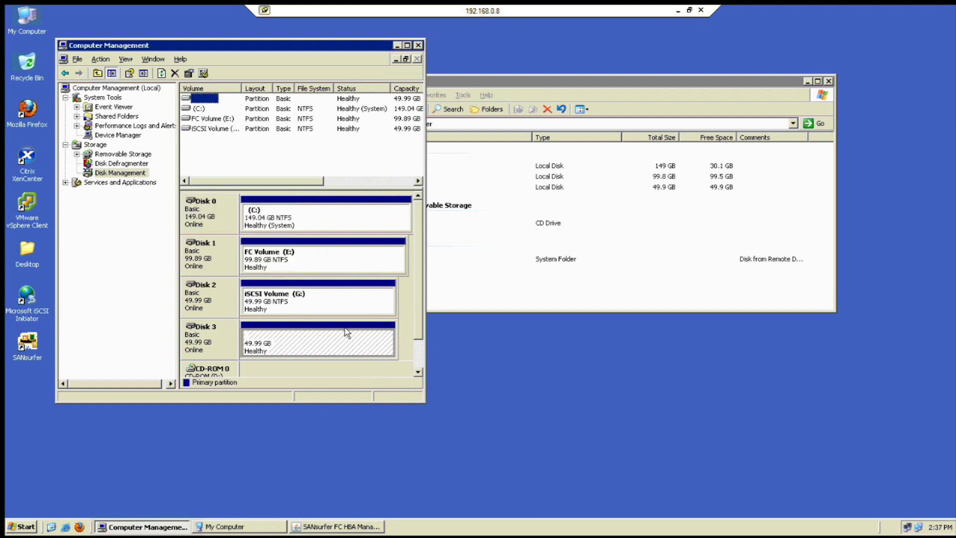
# Open Local Disk (H:) in My Computer to check its files, then minimize the remote session
pyautogui.click(458, 306)
pyautogui.click(386, 198)
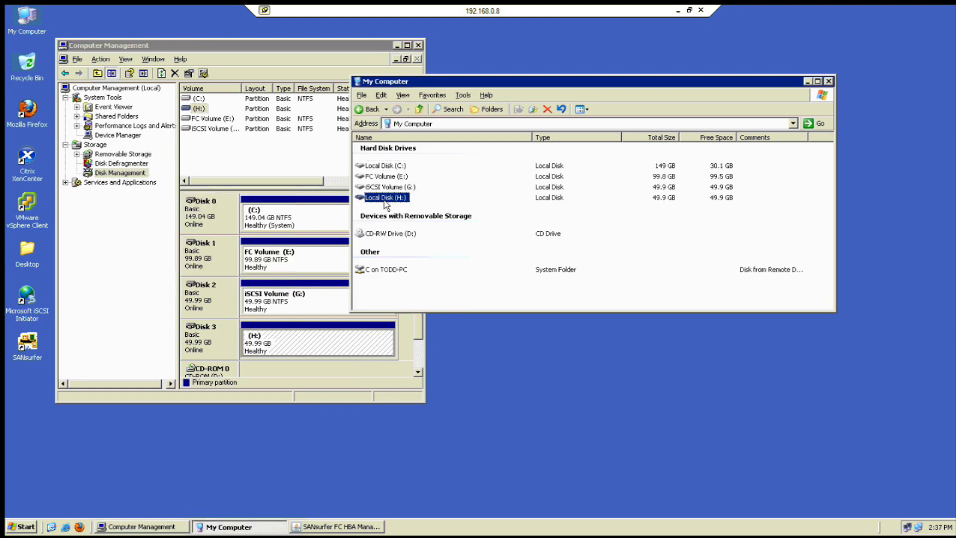
pyautogui.doubleClick(385, 199)
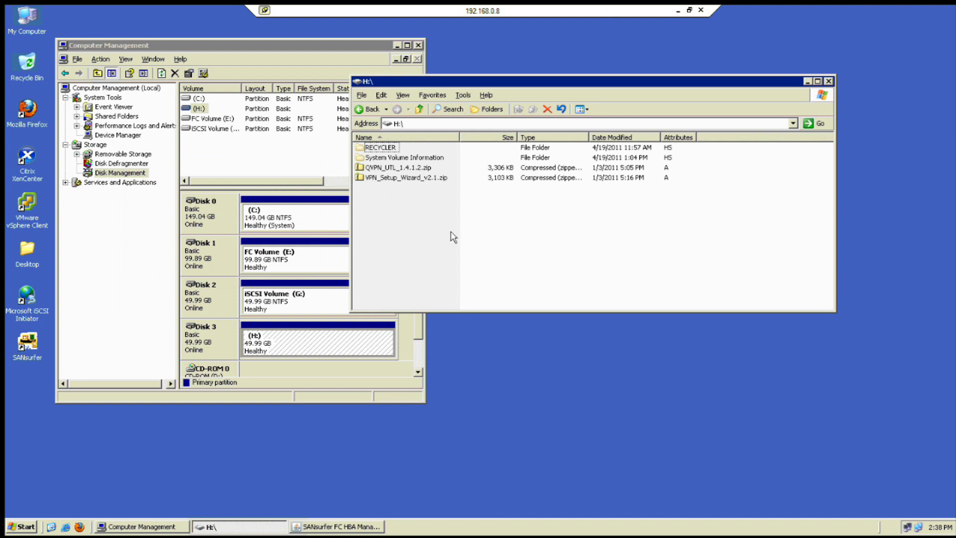
pyautogui.click(678, 9)
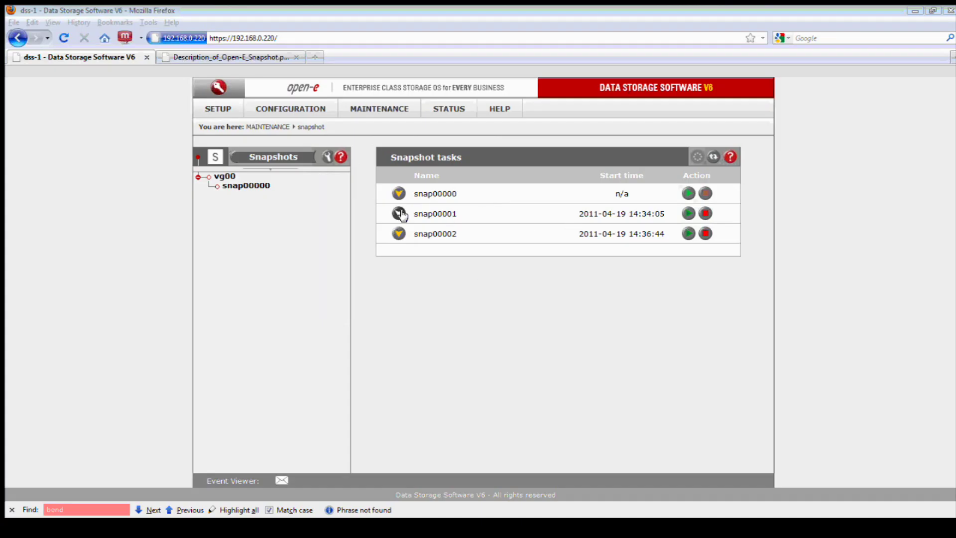
# Stop the snap00001 snapshot task and expand snap00002 to check its status
pyautogui.click(398, 214)
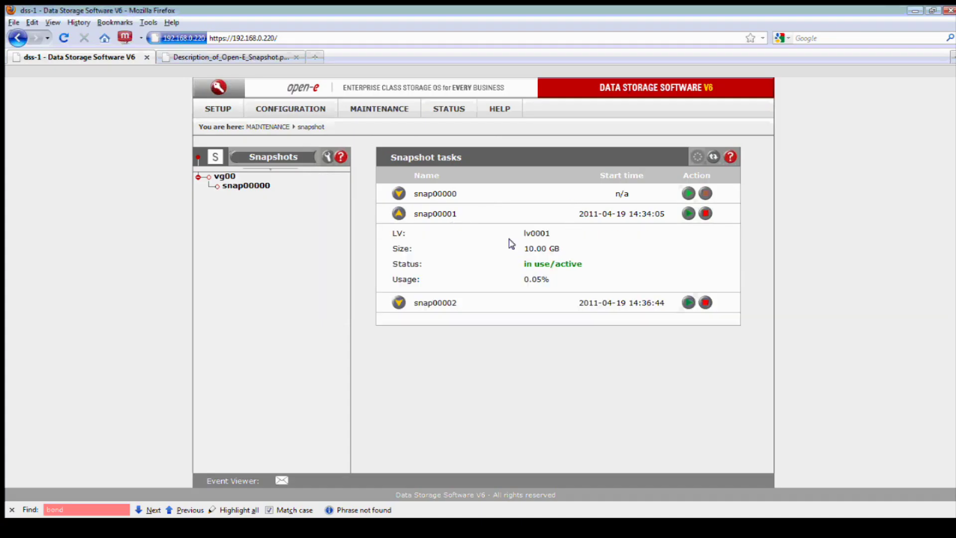
pyautogui.click(702, 213)
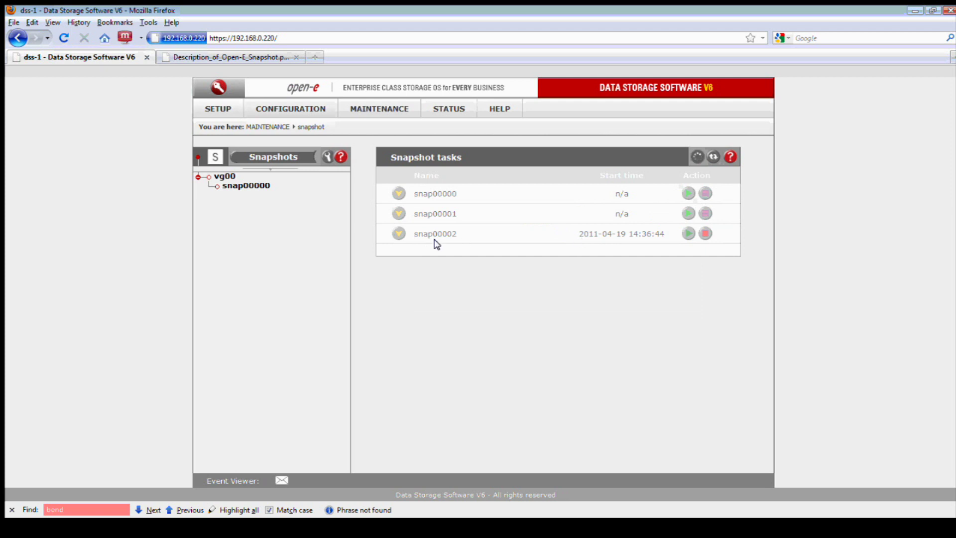
pyautogui.click(398, 234)
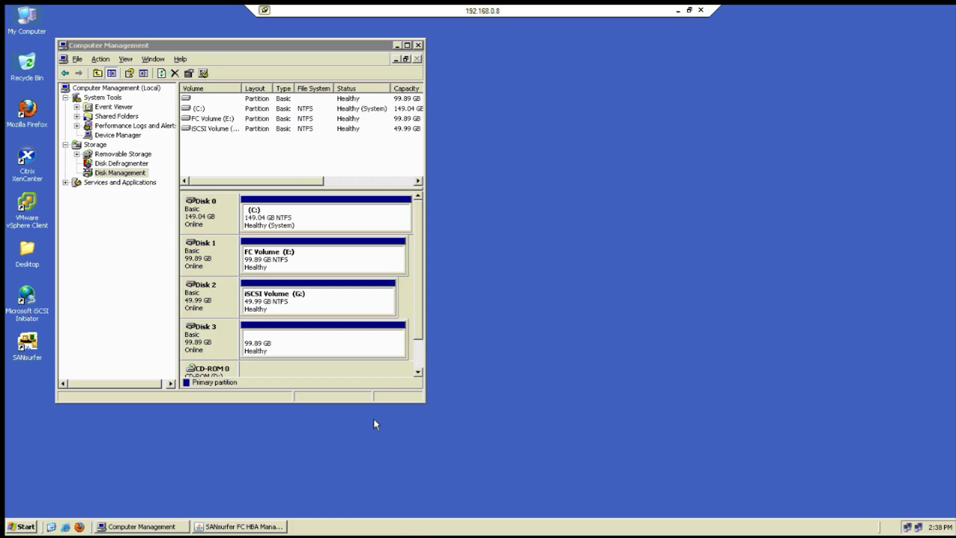
# Give Disk 3's 99.89 GB partition drive letter H, then select My Computer on the desktop
pyautogui.click(303, 351)
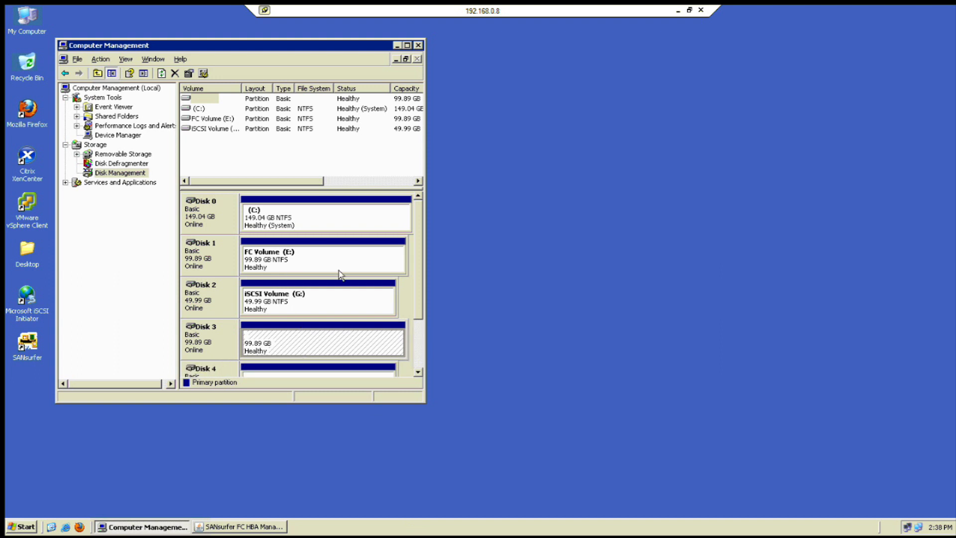
pyautogui.moveTo(426, 401); pyautogui.dragTo(418, 470)
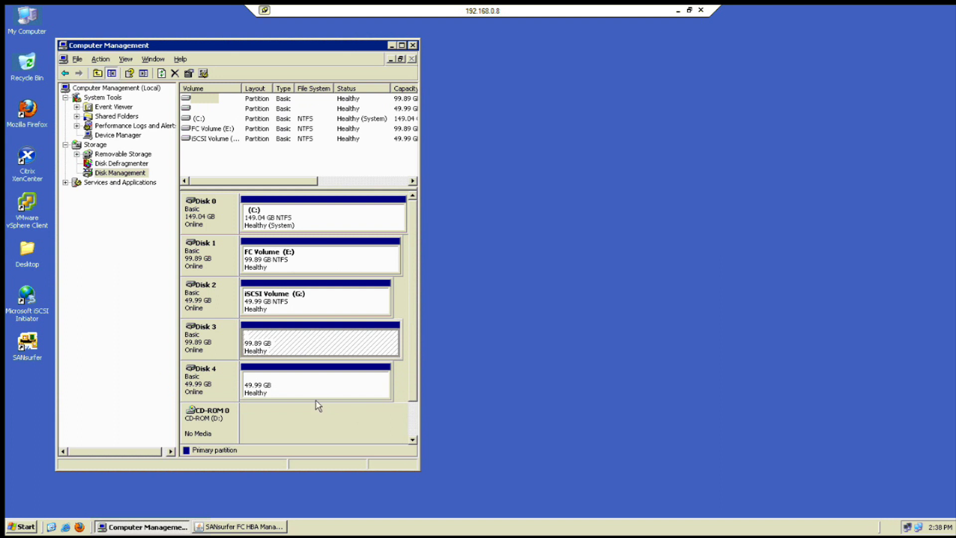
pyautogui.click(290, 267)
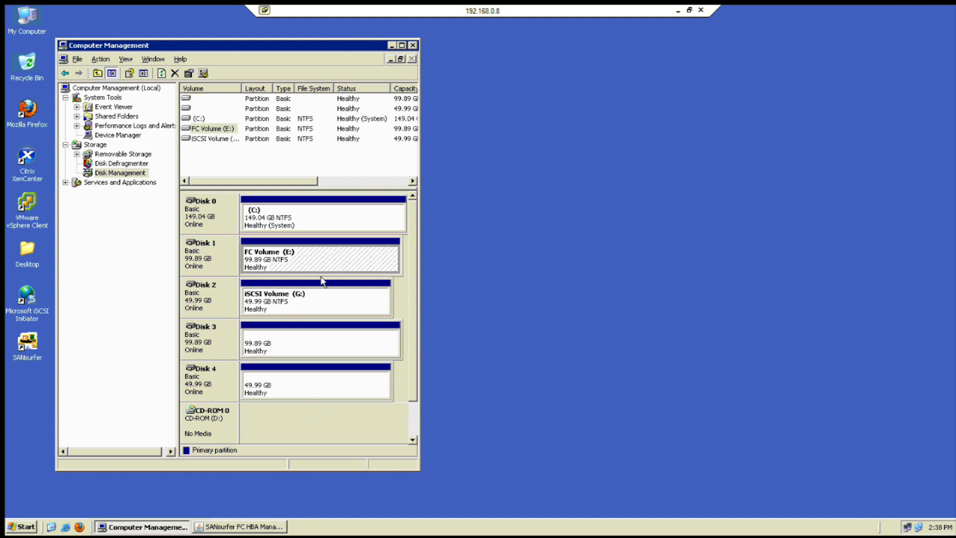
pyautogui.click(266, 353)
pyautogui.rightClick(272, 352)
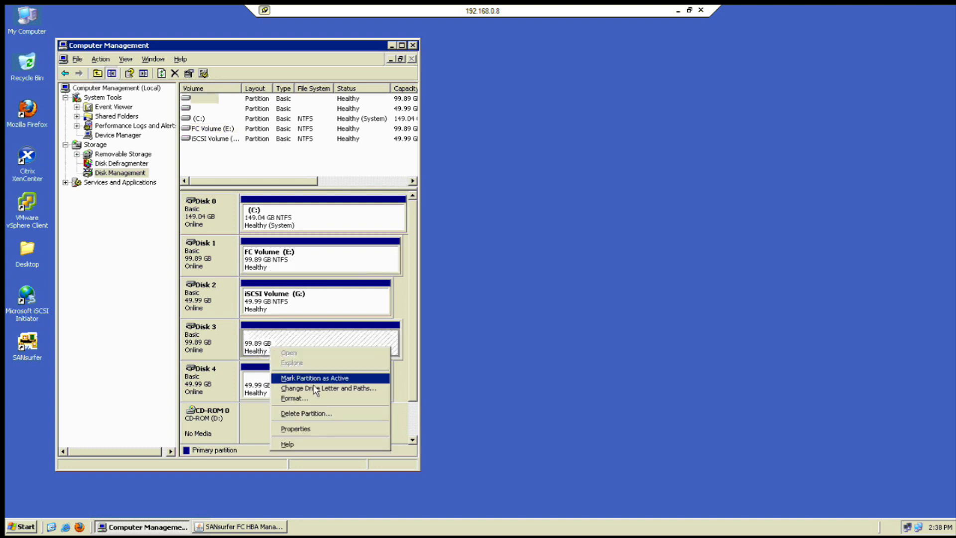
pyautogui.click(316, 388)
pyautogui.click(160, 290)
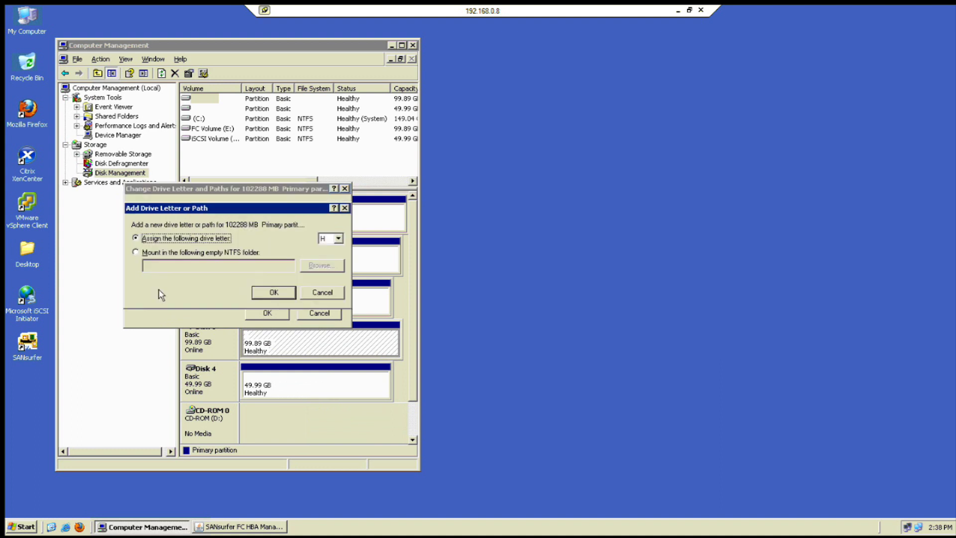
pyautogui.click(274, 292)
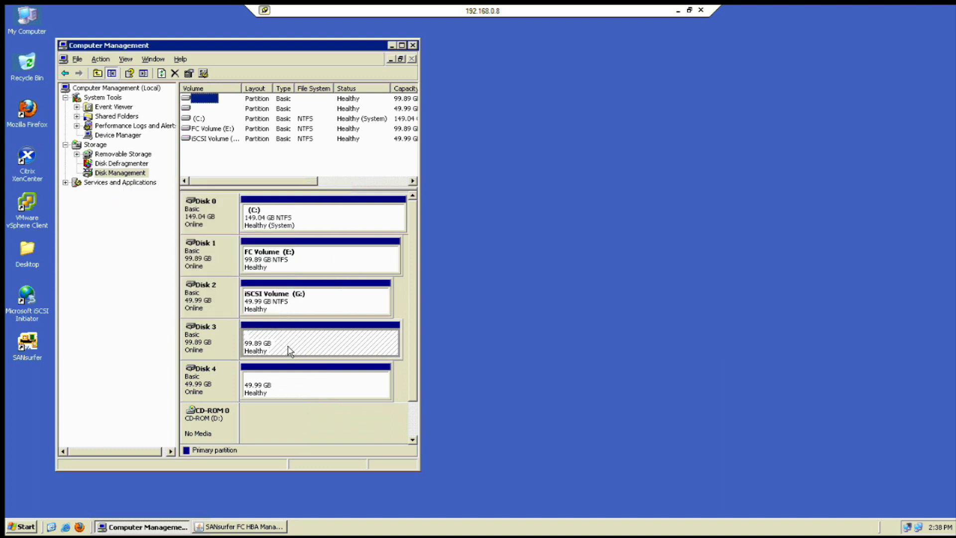
pyautogui.click(35, 21)
# Open Local Disk (H:) and browse its Qlogic and SMC folders and zip files
pyautogui.doubleClick(35, 21)
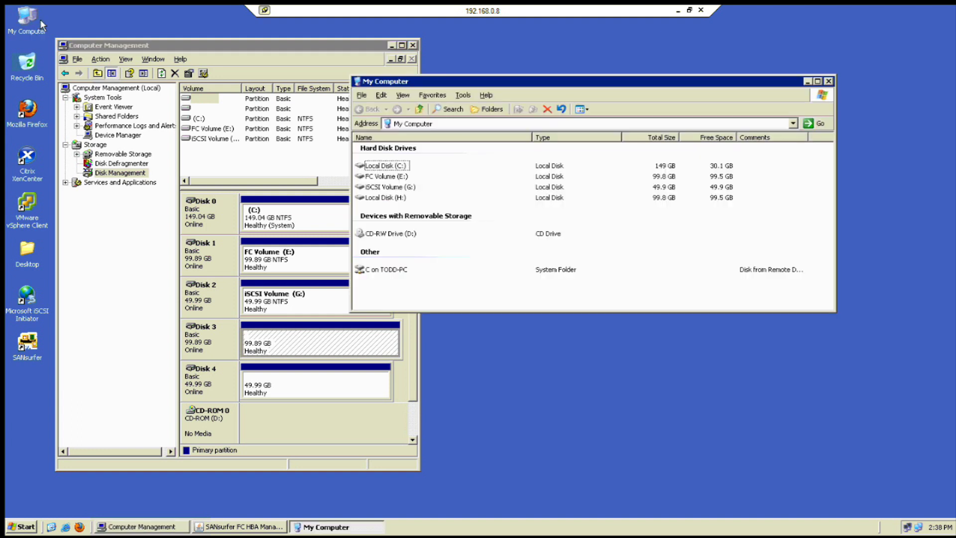
pyautogui.click(388, 199)
pyautogui.doubleClick(387, 199)
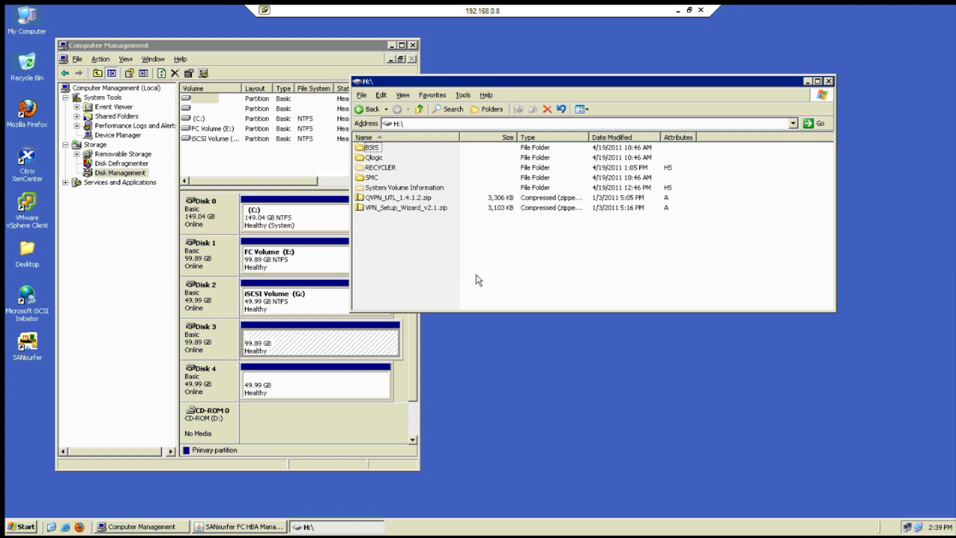
pyautogui.click(418, 207)
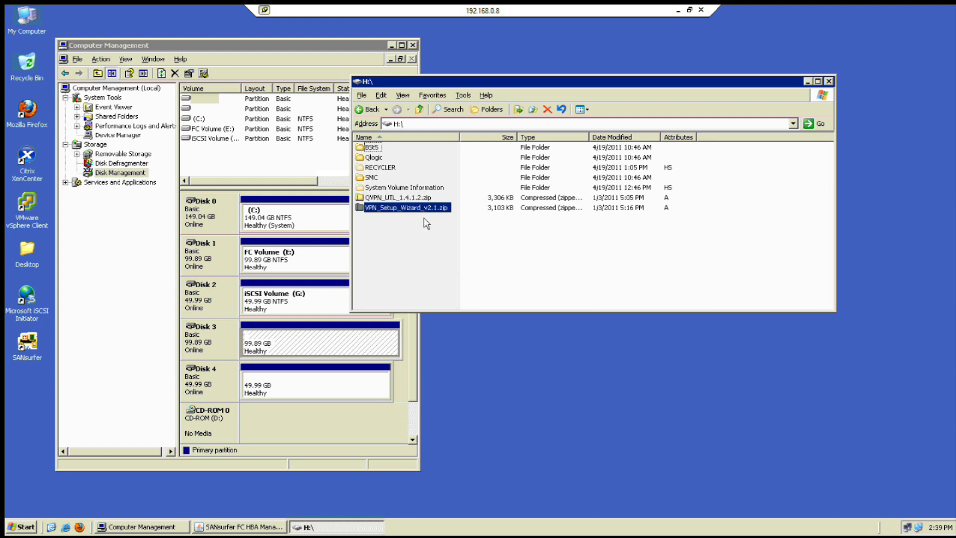
pyautogui.click(440, 240)
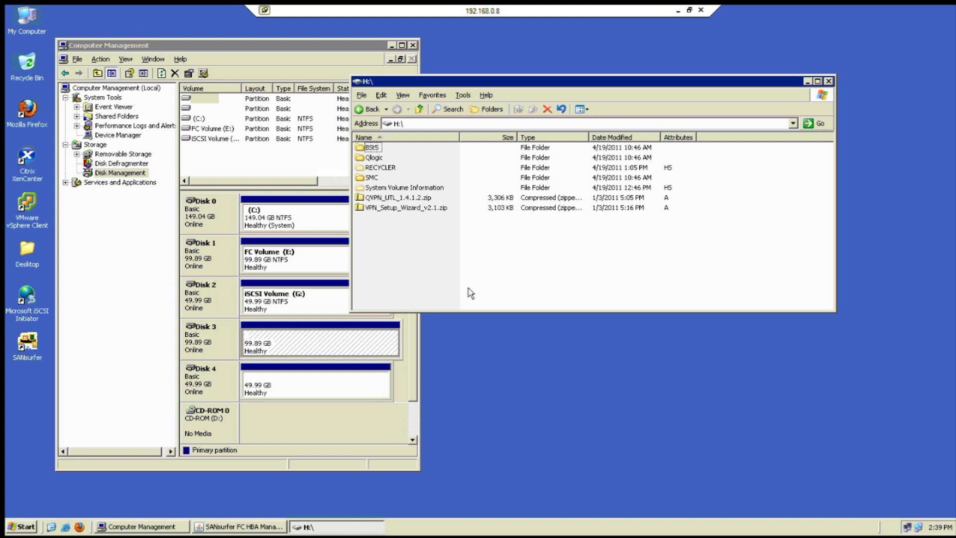
# Close the H: window and select Disk 4's partition in Disk Management
pyautogui.click(829, 81)
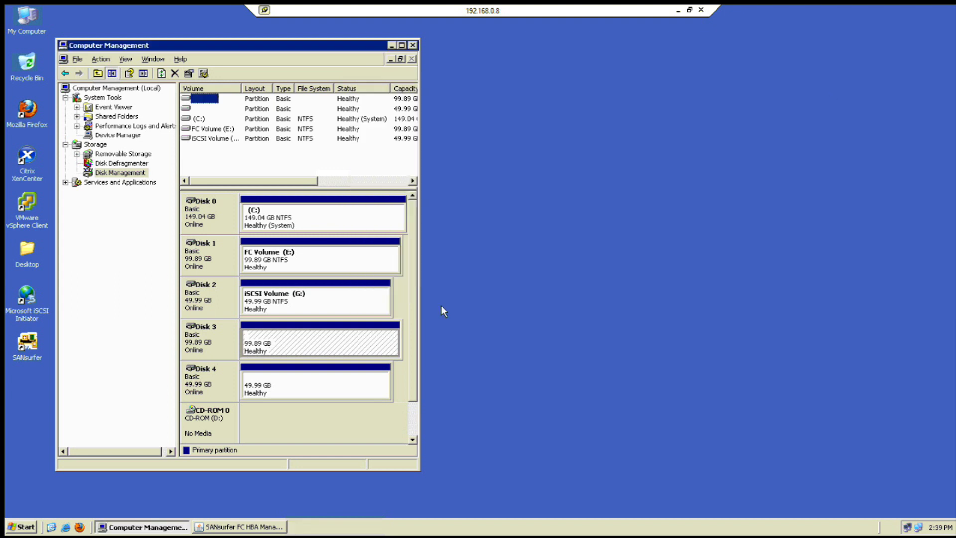
pyautogui.click(354, 391)
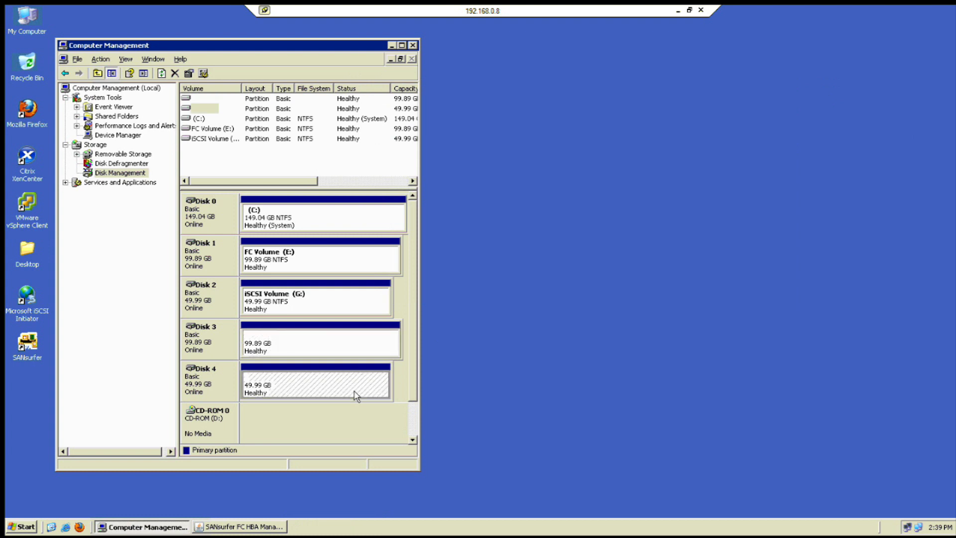
pyautogui.click(325, 310)
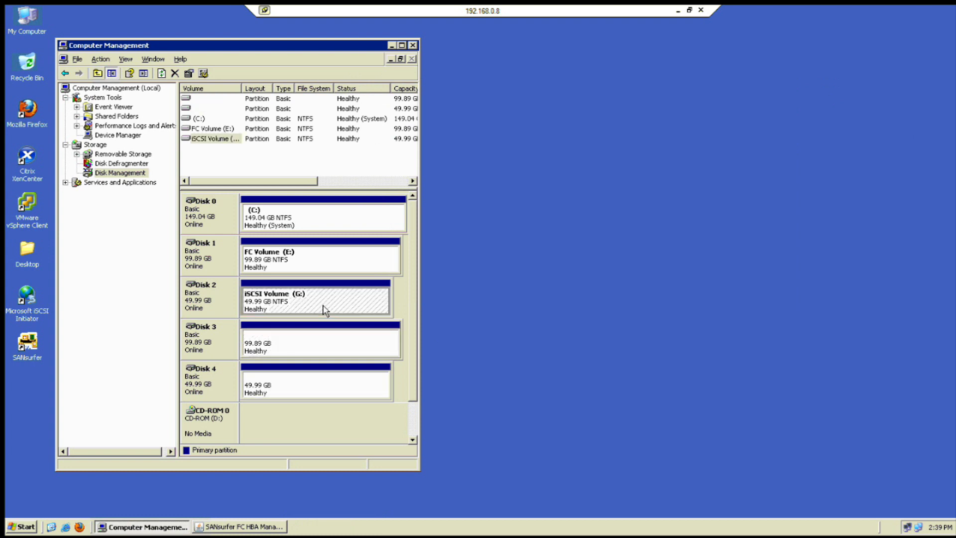
pyautogui.click(324, 386)
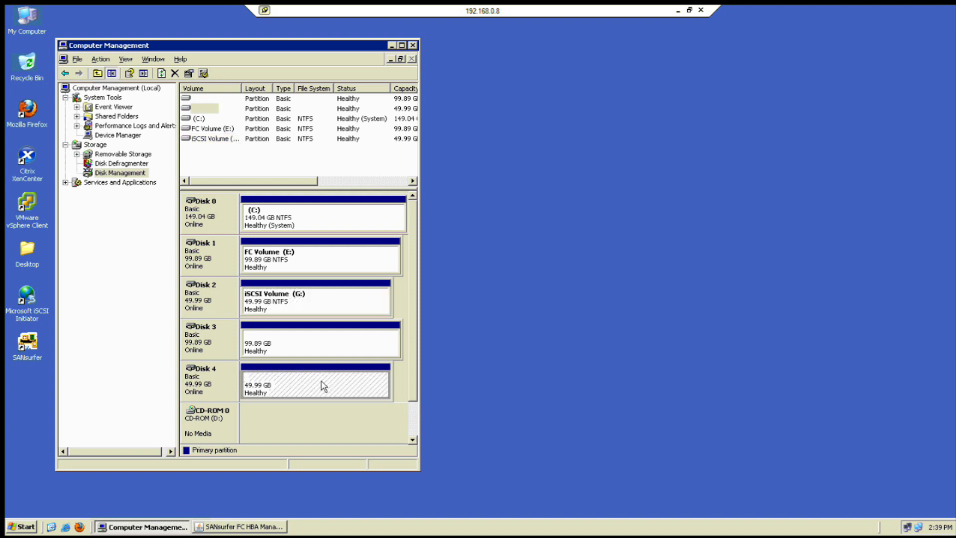
# Assign drive letter I to Disk 4's 49.99 GB partition, then view and close I:
pyautogui.rightClick(323, 385)
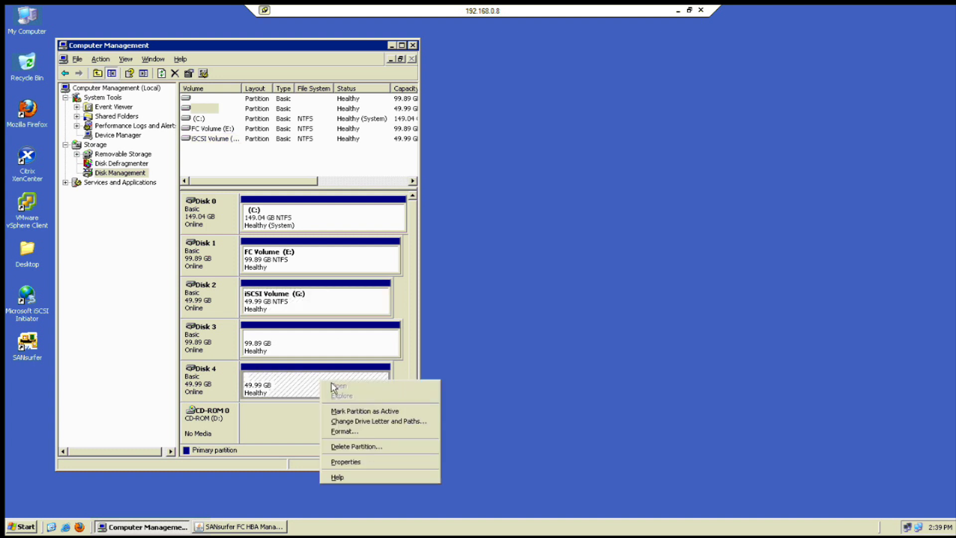
pyautogui.click(375, 421)
pyautogui.click(157, 293)
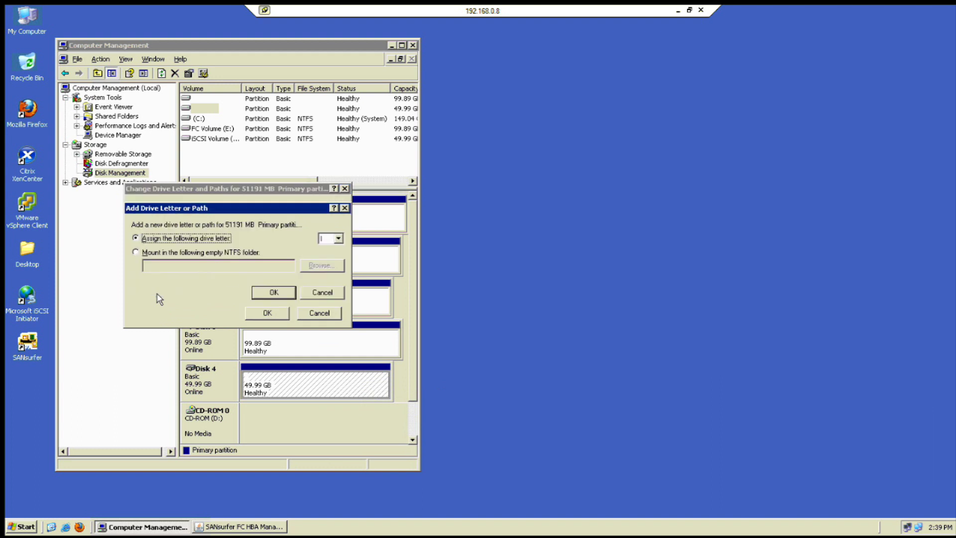
pyautogui.click(275, 294)
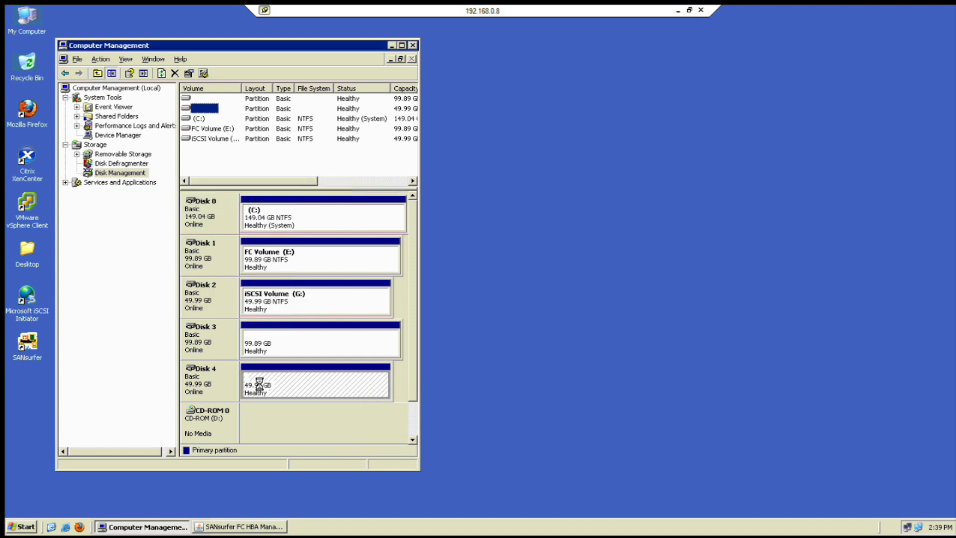
pyautogui.doubleClick(33, 25)
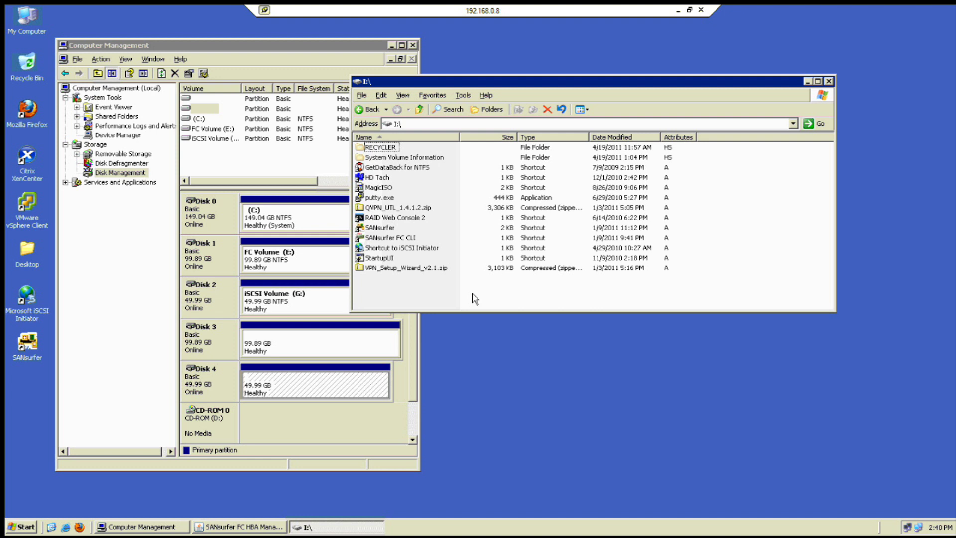
pyautogui.click(829, 82)
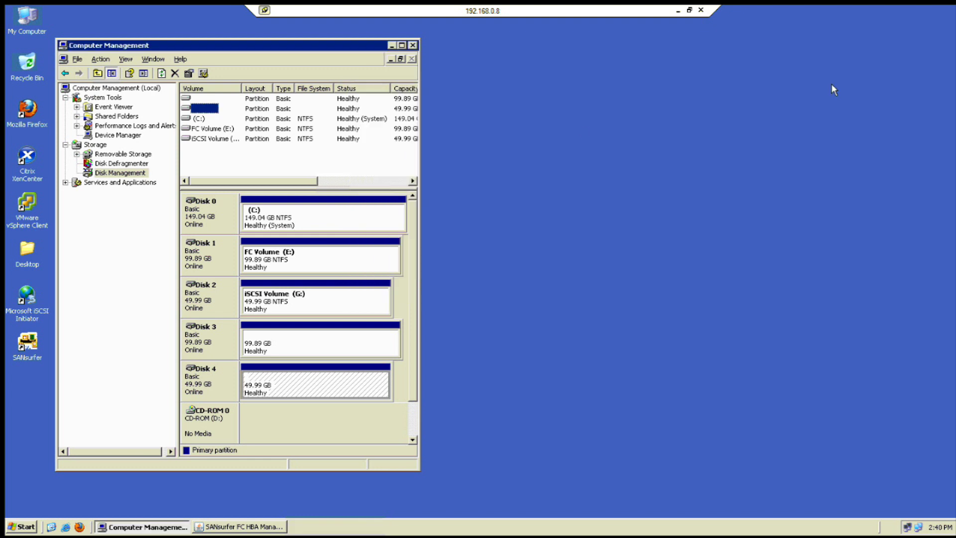
# Open the Remote Snapshot Control API document from the Open-E Snapshots library list
pyautogui.click(677, 10)
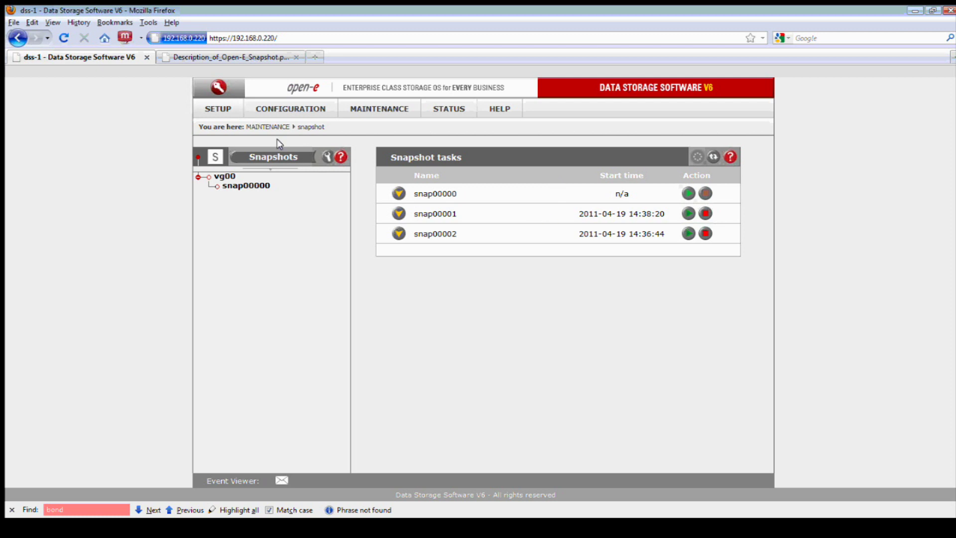
pyautogui.moveTo(282, 111)
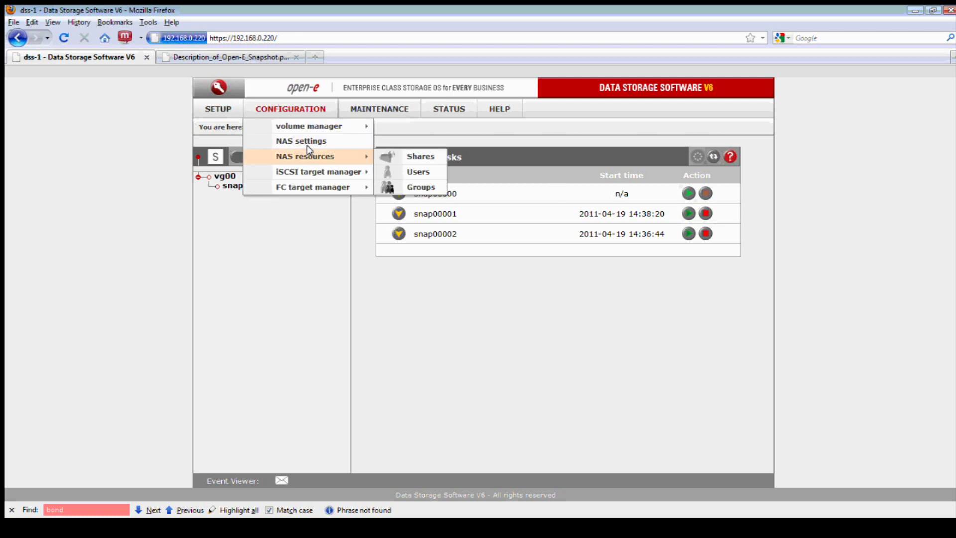
pyautogui.moveTo(318, 171)
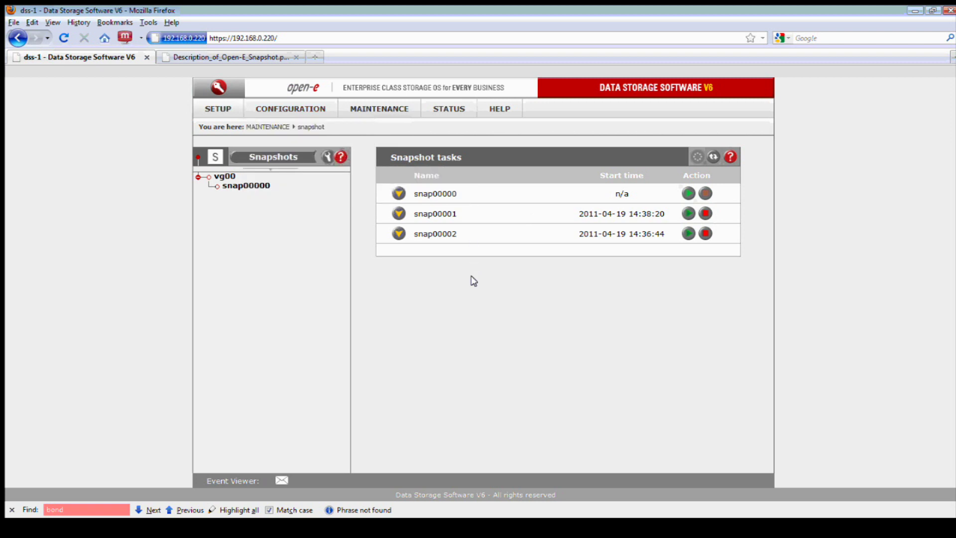
pyautogui.click(255, 59)
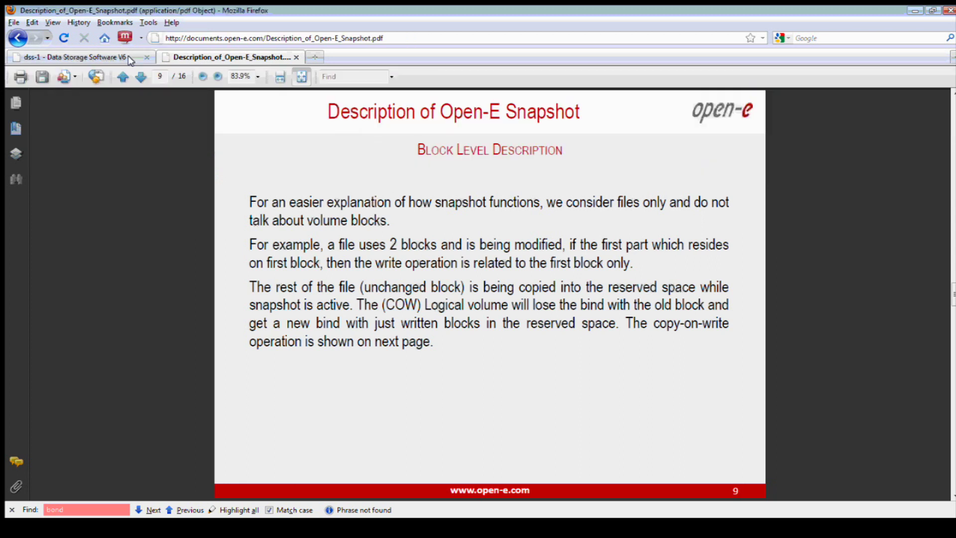
pyautogui.click(19, 39)
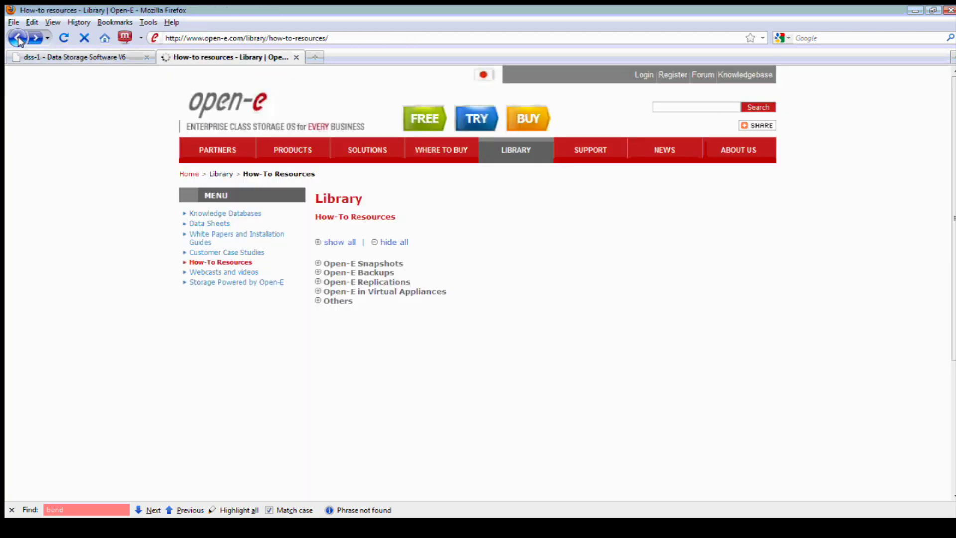
pyautogui.click(316, 262)
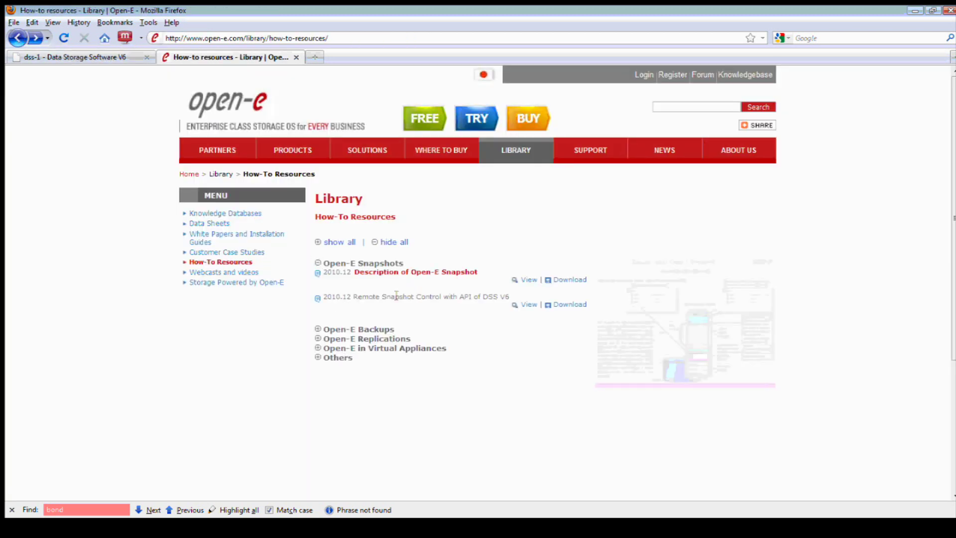
pyautogui.moveTo(359, 298); pyautogui.dragTo(510, 298)
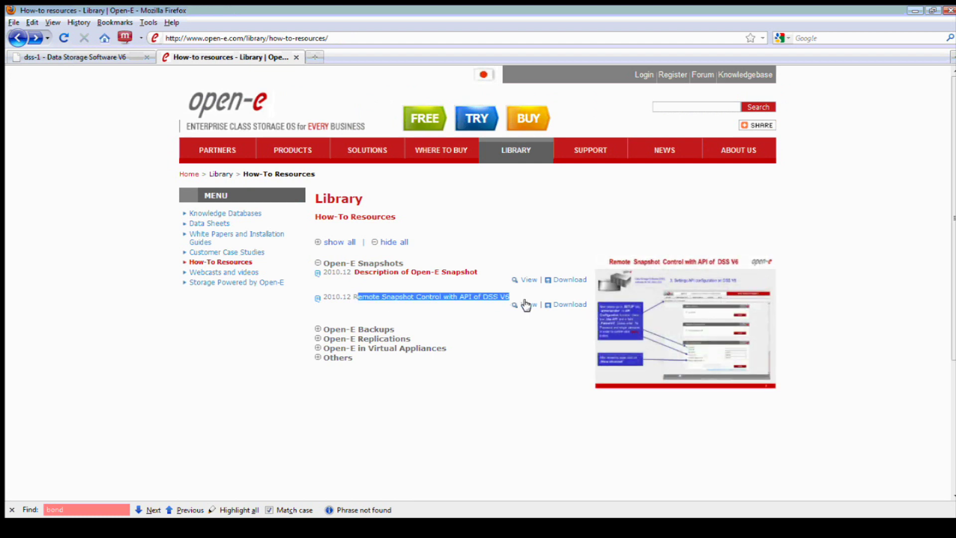
pyautogui.click(526, 305)
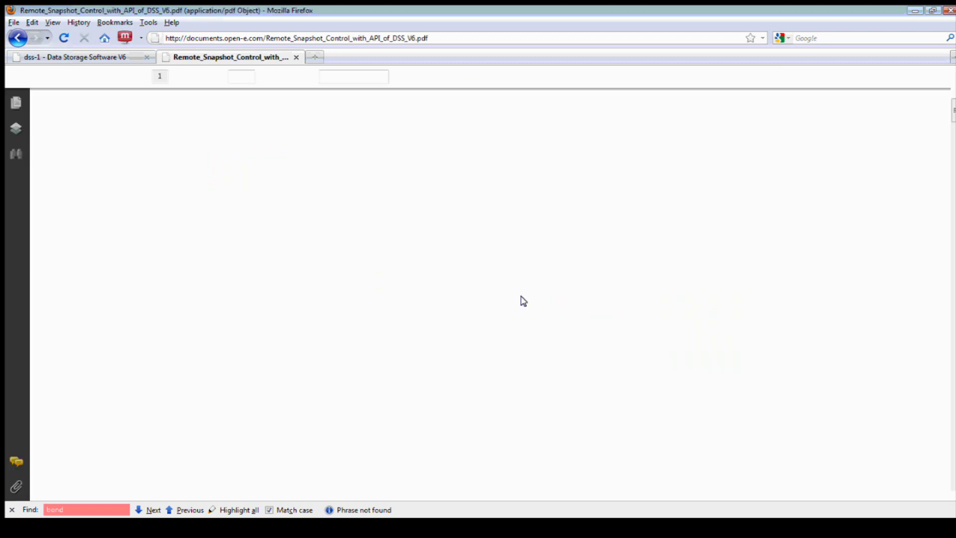
# Highlight OpenSSH and the Settings API configuration step, scroll to page 7, then return to dss-1
pyautogui.scroll(-1, 695, 268)
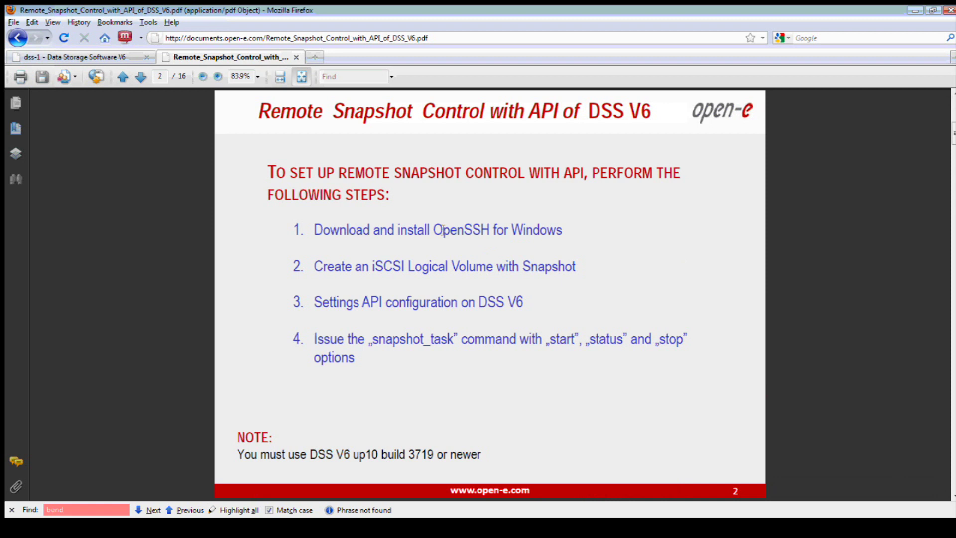
pyautogui.moveTo(433, 230); pyautogui.dragTo(491, 233)
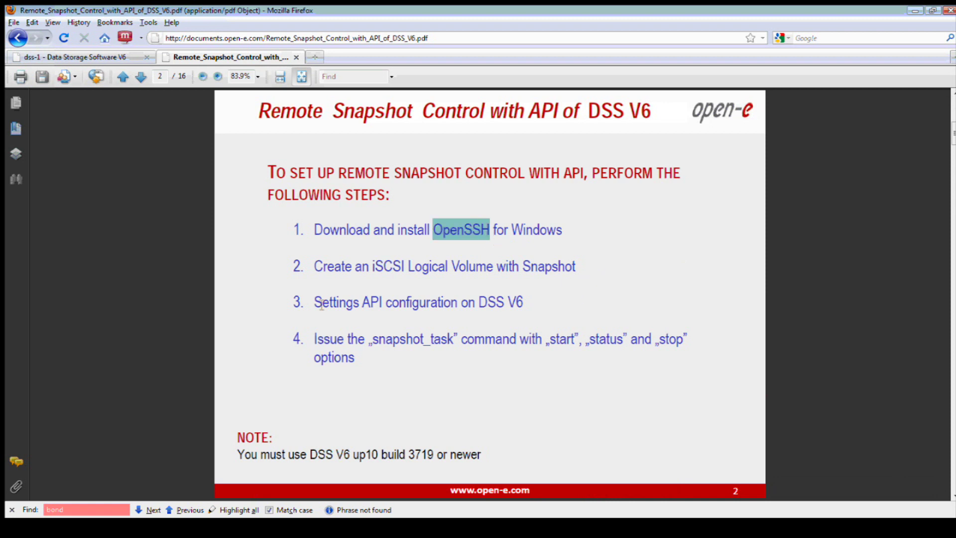
pyautogui.moveTo(321, 305); pyautogui.dragTo(524, 320)
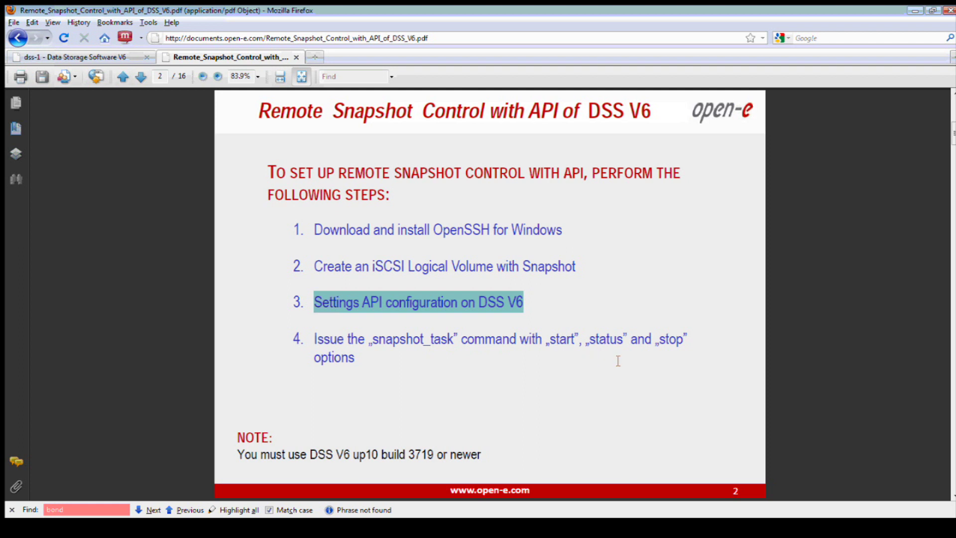
pyautogui.scroll(-3, 613, 360)
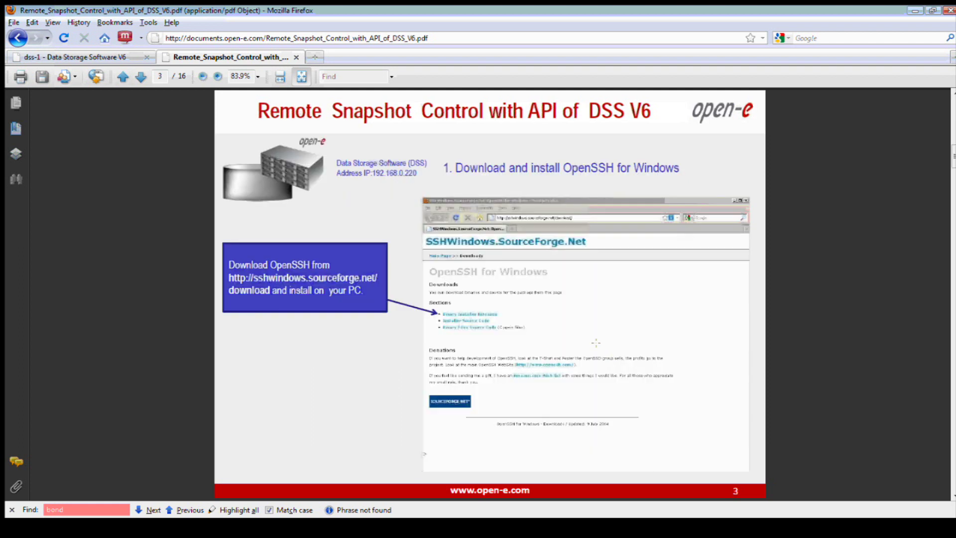
pyautogui.scroll(-3, 584, 349)
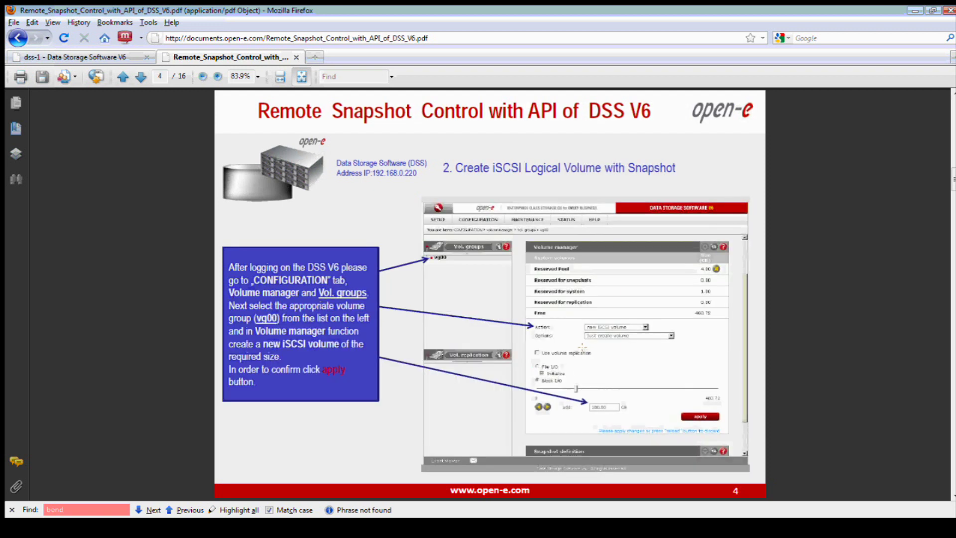
pyautogui.scroll(-6, 581, 347)
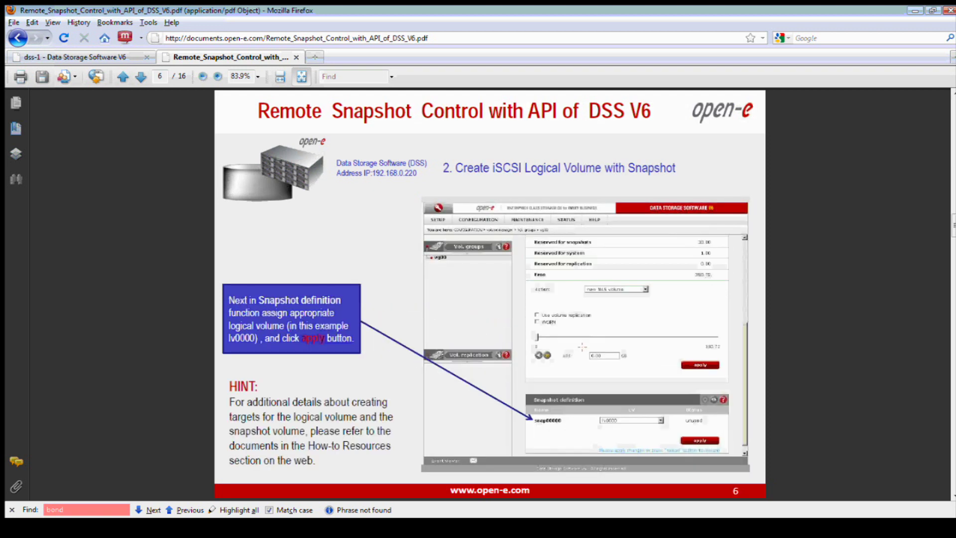
pyautogui.scroll(-3, 581, 347)
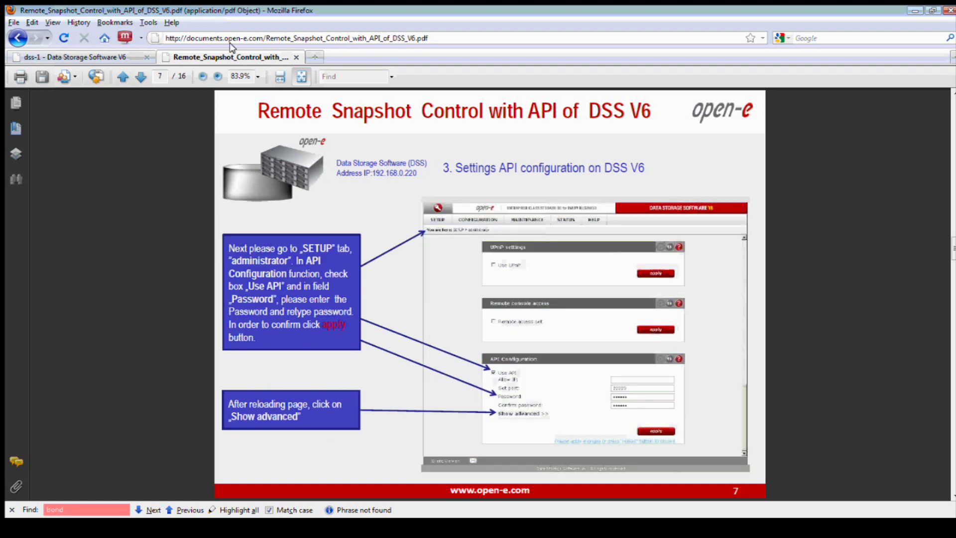
pyautogui.click(103, 58)
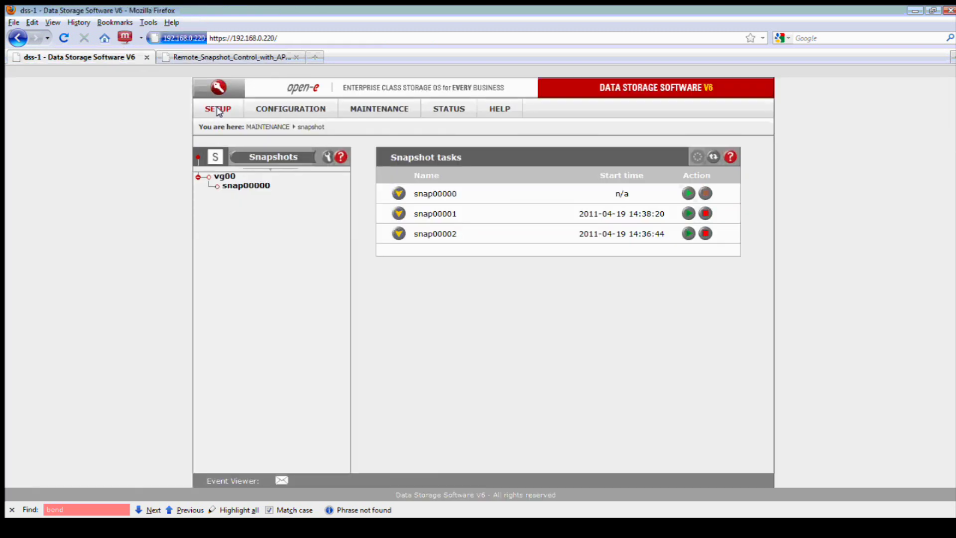
# Check Use API under API Configuration on the administrator settings page
pyautogui.moveTo(219, 111)
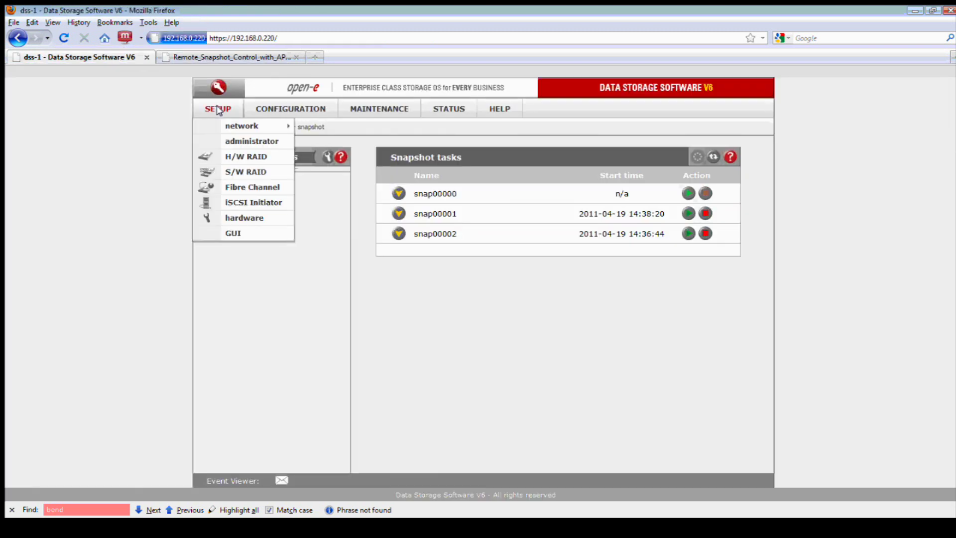
pyautogui.click(251, 142)
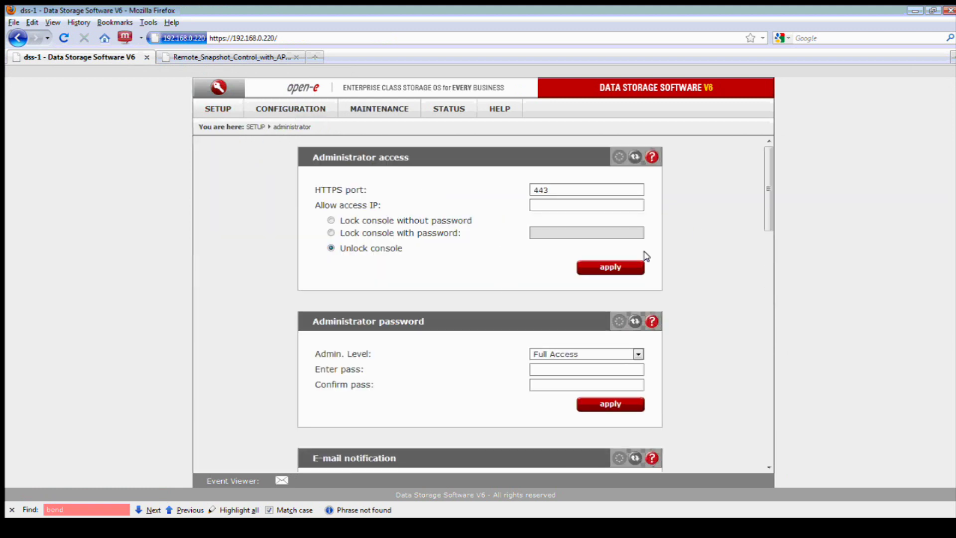
pyautogui.moveTo(765, 187); pyautogui.dragTo(771, 423)
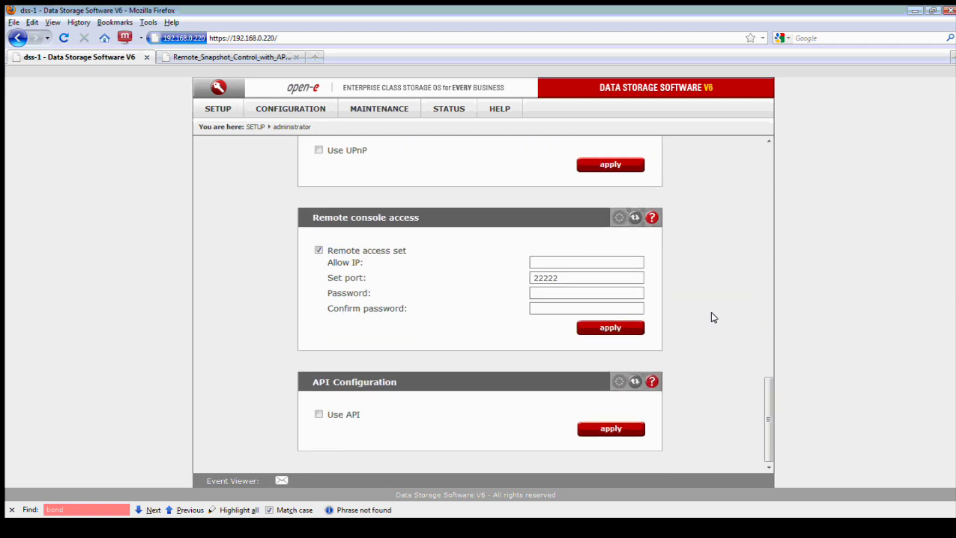
pyautogui.click(318, 414)
pyautogui.scroll(-3, 364, 348)
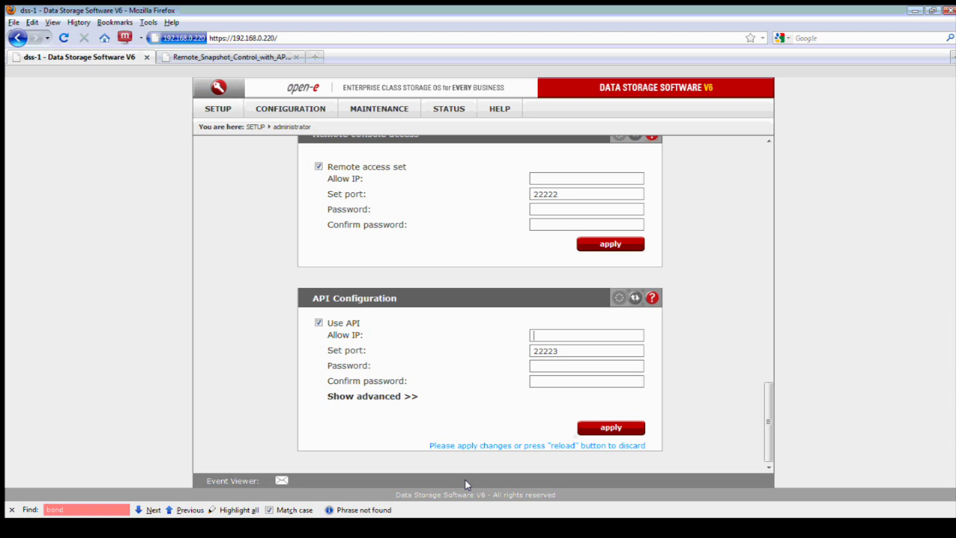
# Read the API configuration help, then reveal the advanced key-generation options
pyautogui.click(652, 298)
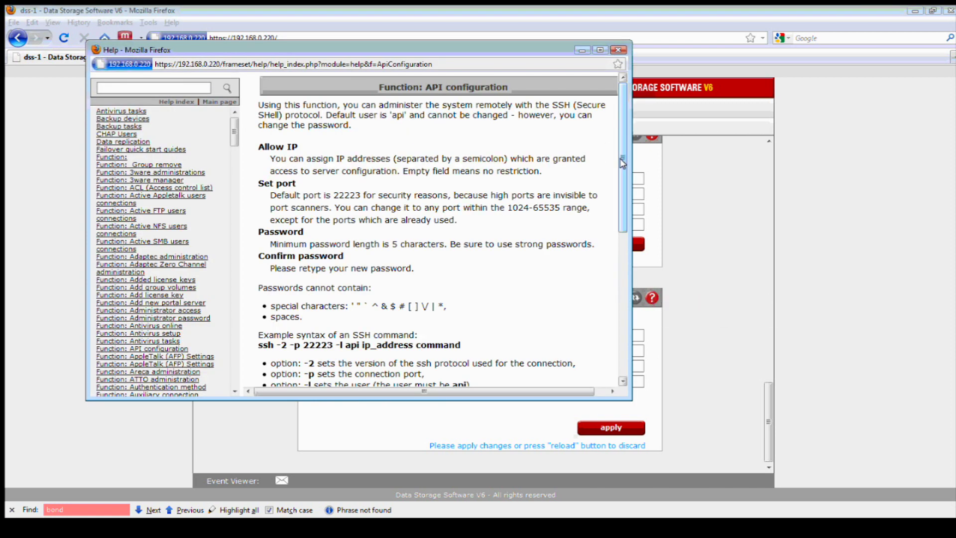
pyautogui.moveTo(622, 162); pyautogui.dragTo(614, 311)
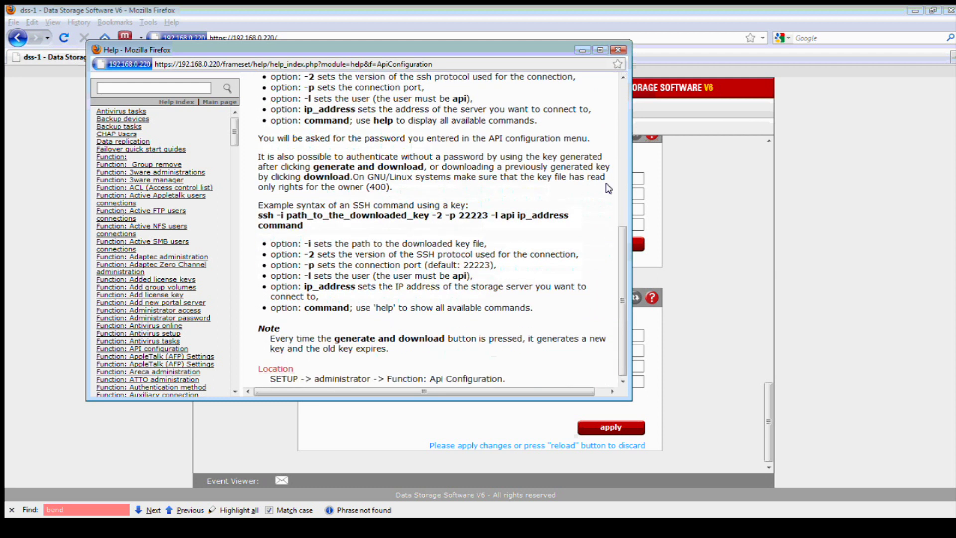
pyautogui.click(618, 50)
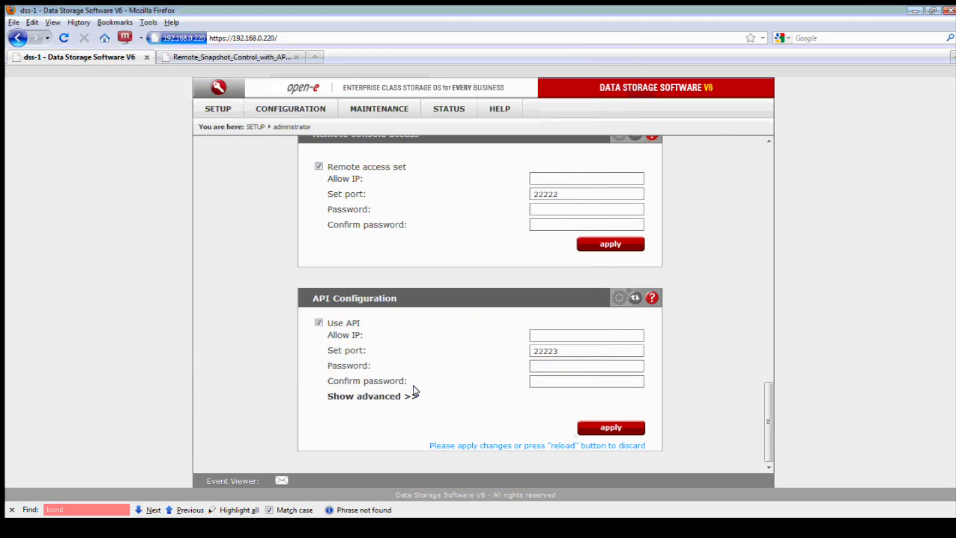
pyautogui.click(398, 396)
pyautogui.scroll(-3, 420, 394)
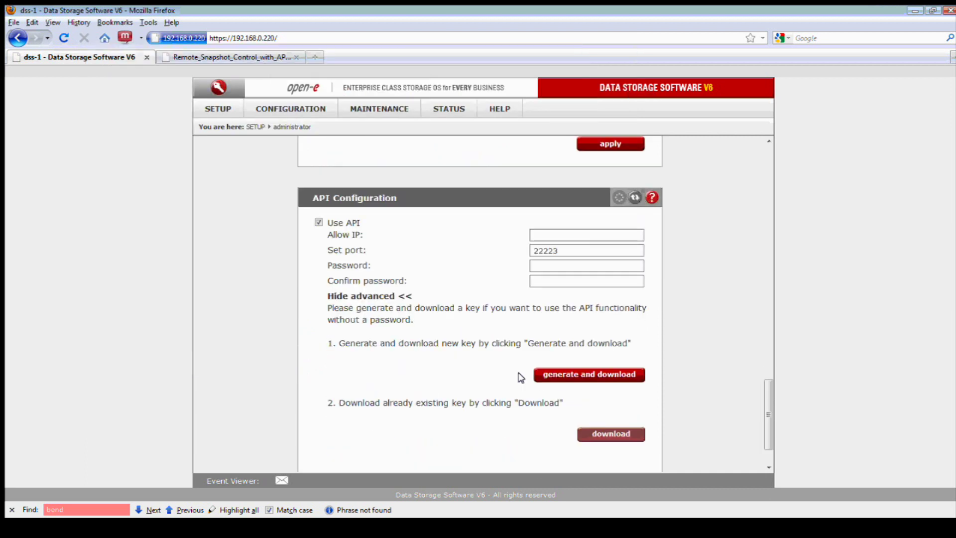
pyautogui.scroll(-2, 500, 374)
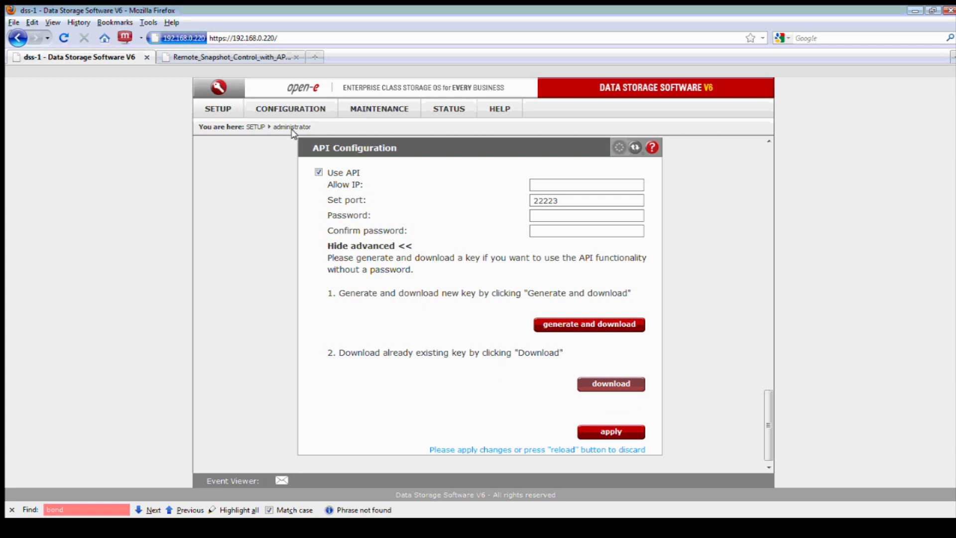
# Go from the remote snapshot PDF to How-To Resources, list the two Open-E Snapshots documents, and return to the DSS tab
pyautogui.click(267, 58)
pyautogui.click(18, 38)
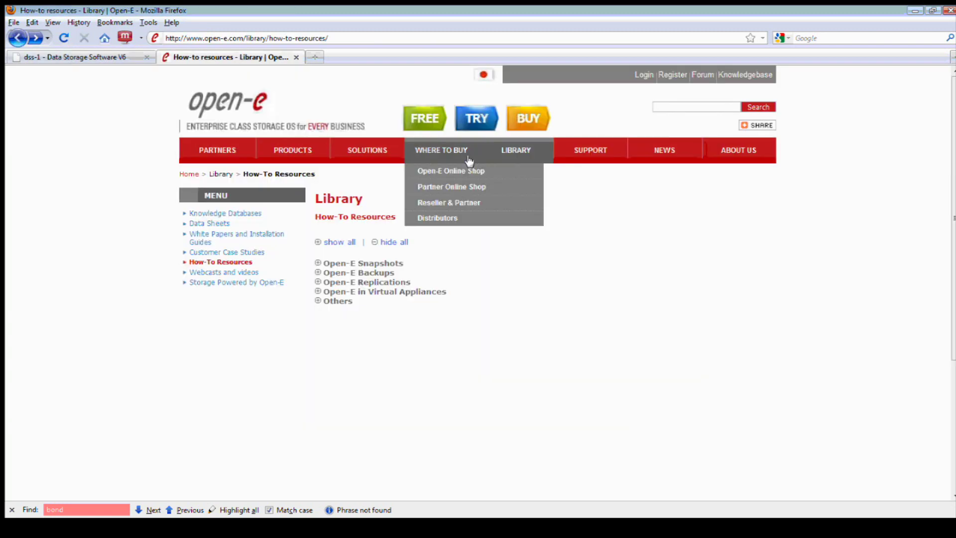
pyautogui.moveTo(514, 153)
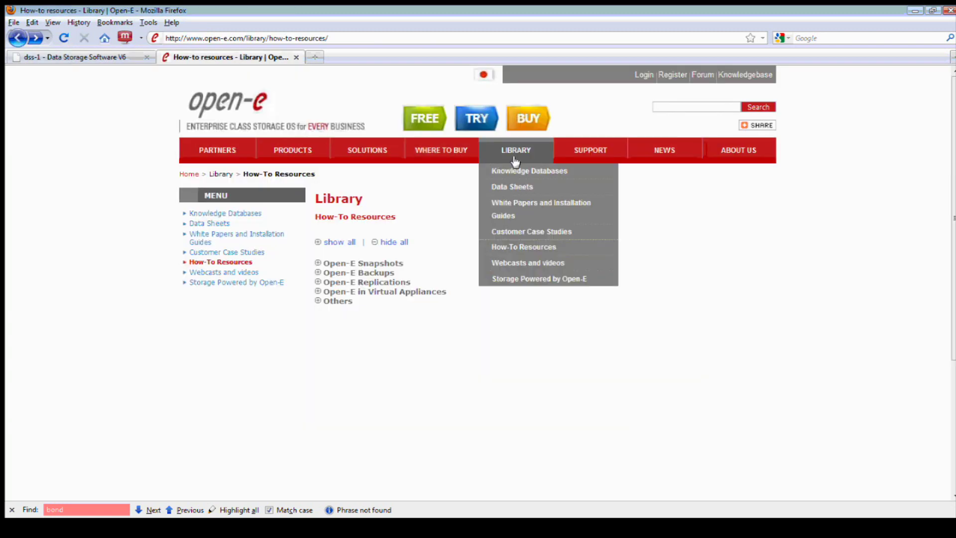
pyautogui.click(527, 247)
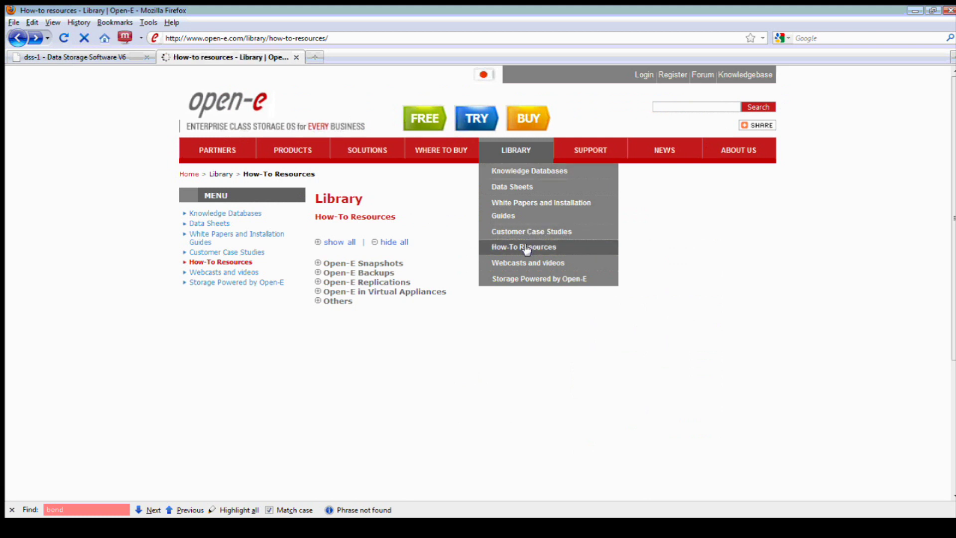
pyautogui.click(317, 263)
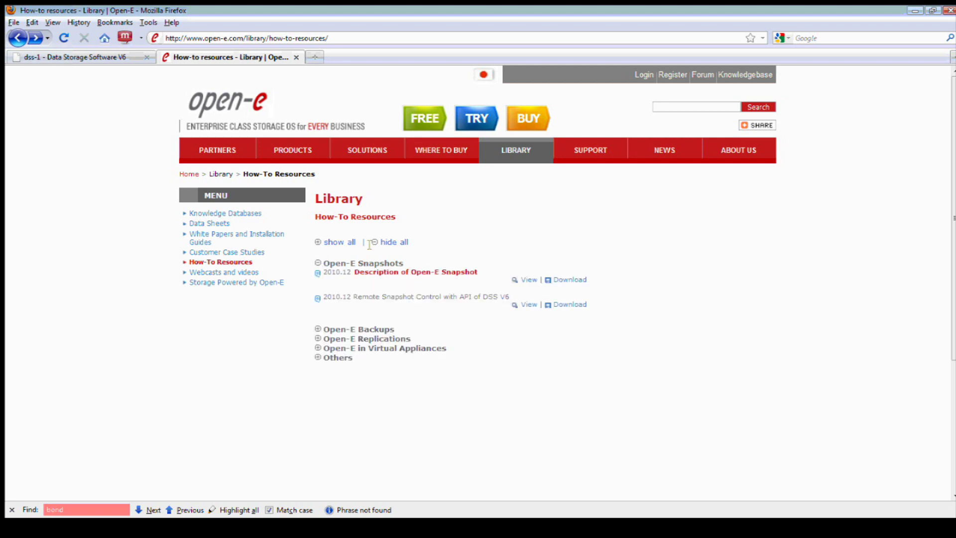
pyautogui.click(114, 59)
pyautogui.click(464, 528)
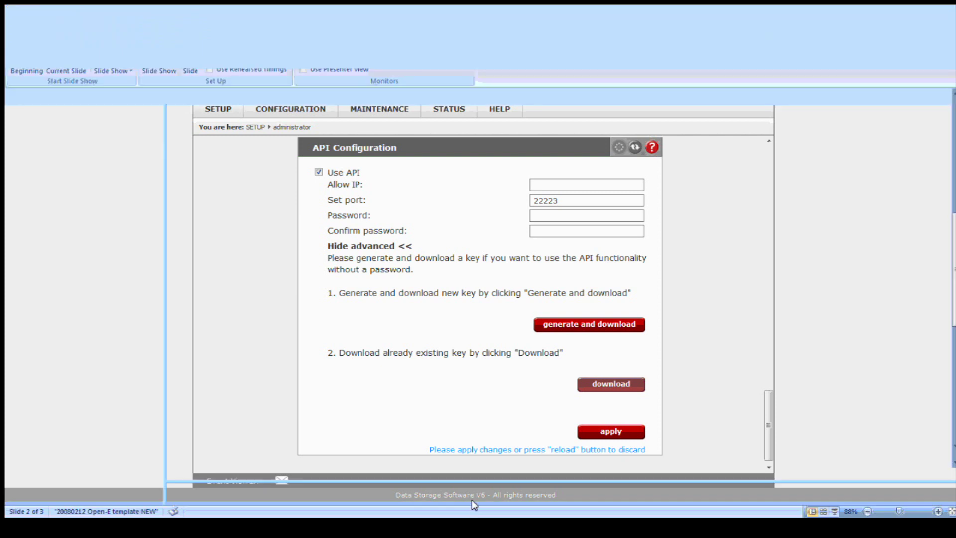
# Run the webinar slide show from the beginning, ending on the 'Thank you! Additional Webinars are Planned' slide
pyautogui.press('pagedown')
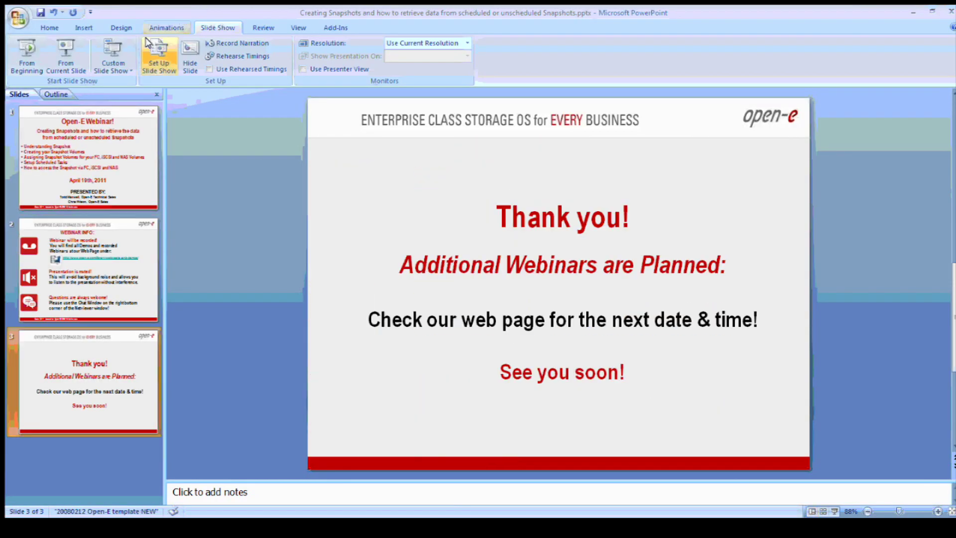
pyautogui.click(24, 47)
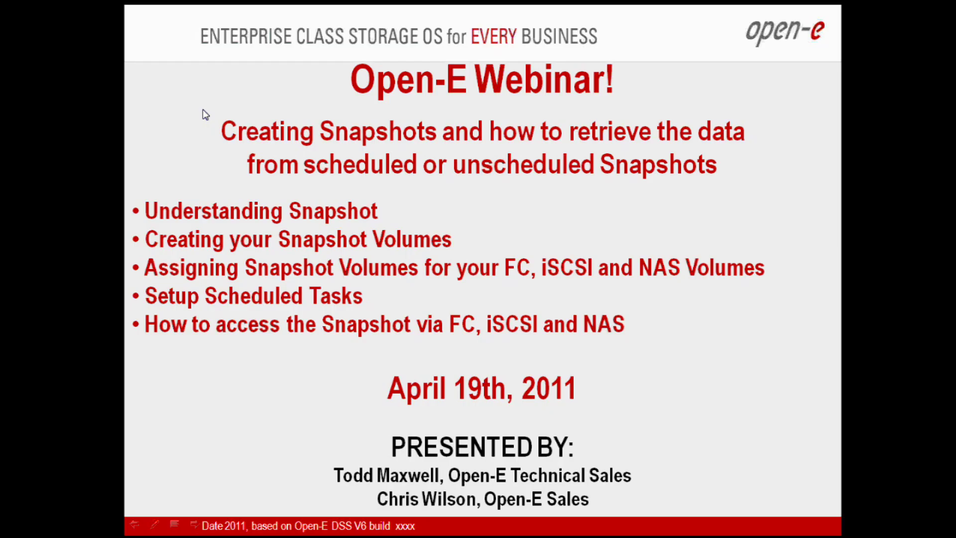
pyautogui.press('pagedown')
pyautogui.press('pagedown')
pyautogui.press('pagedown')
pyautogui.press('pageup')
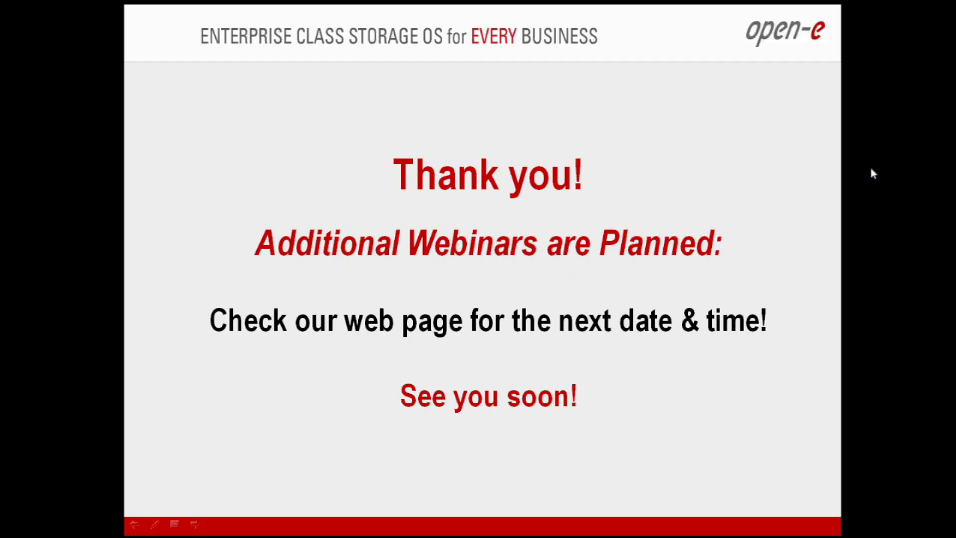